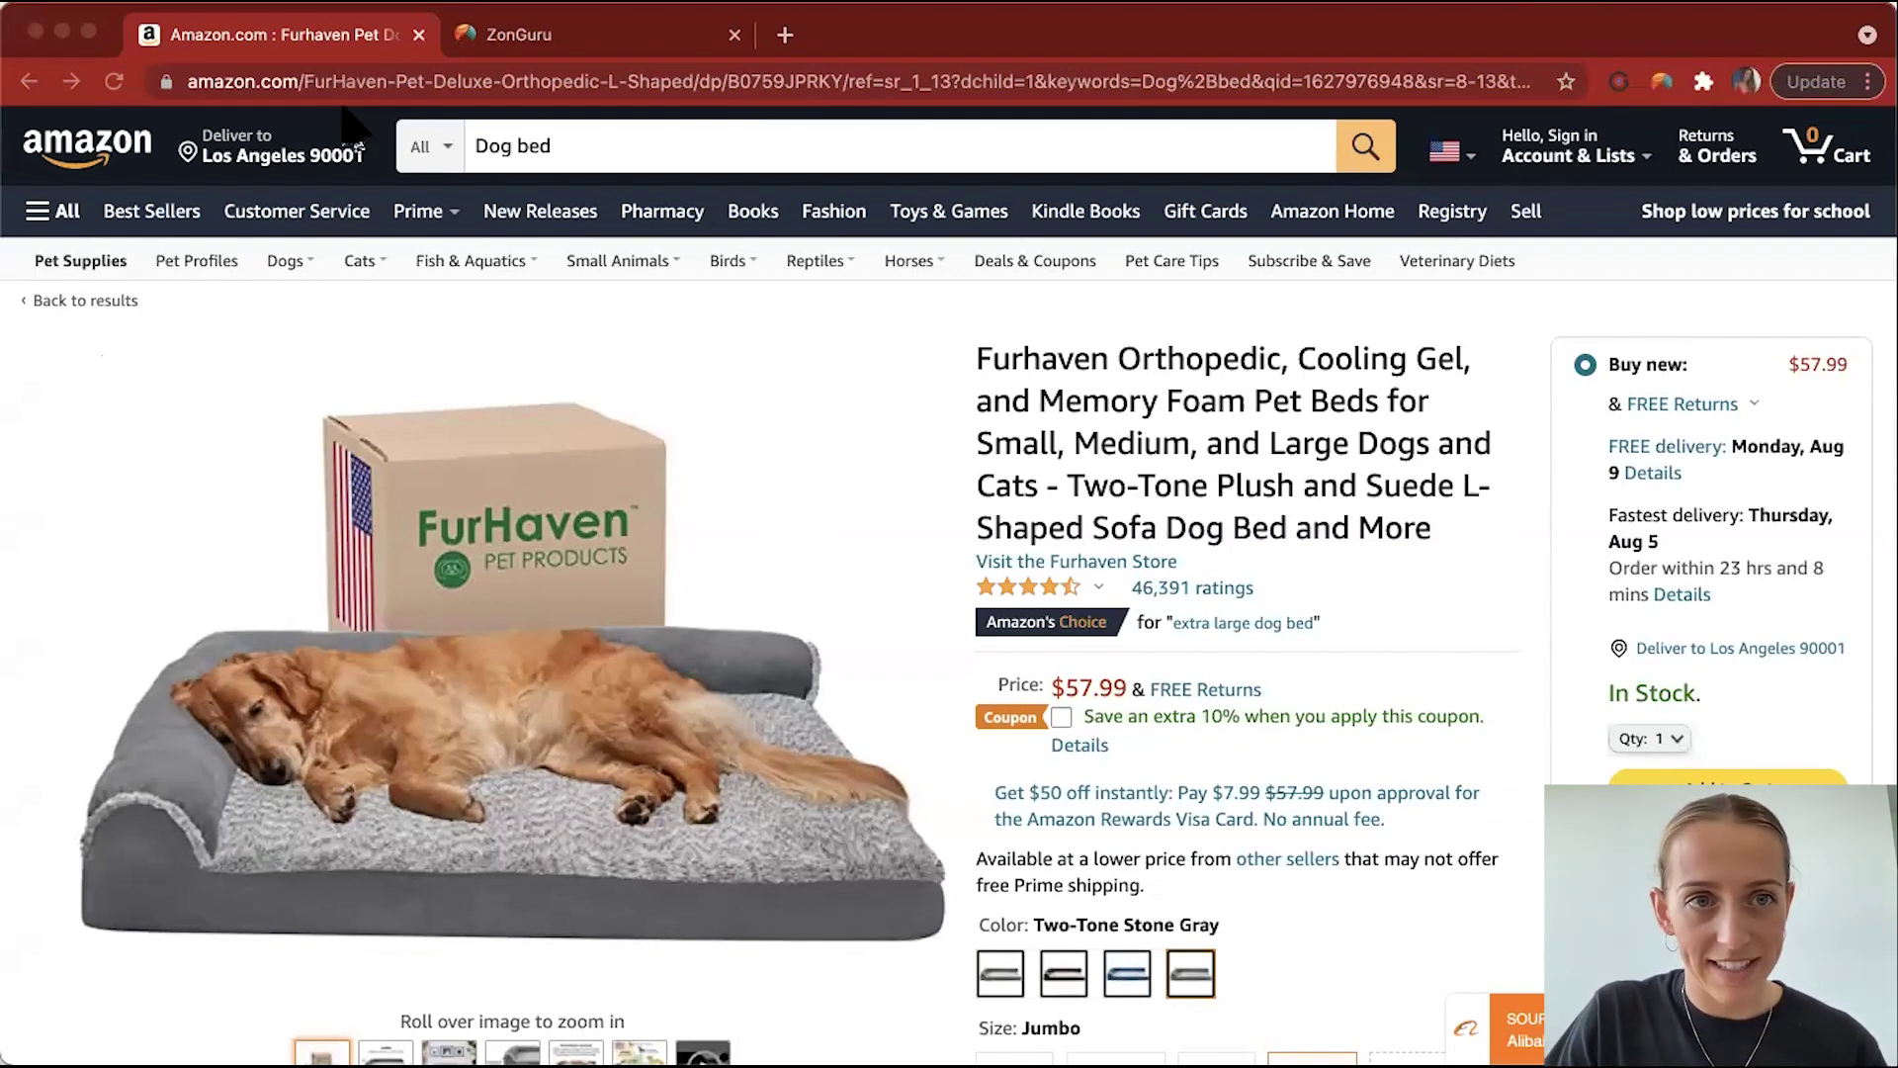
Review the ZonGuru sales data for the Furhaven dog bed, highlight the first product's monthly revenue and close the data overlay
mouse_move(825, 564)
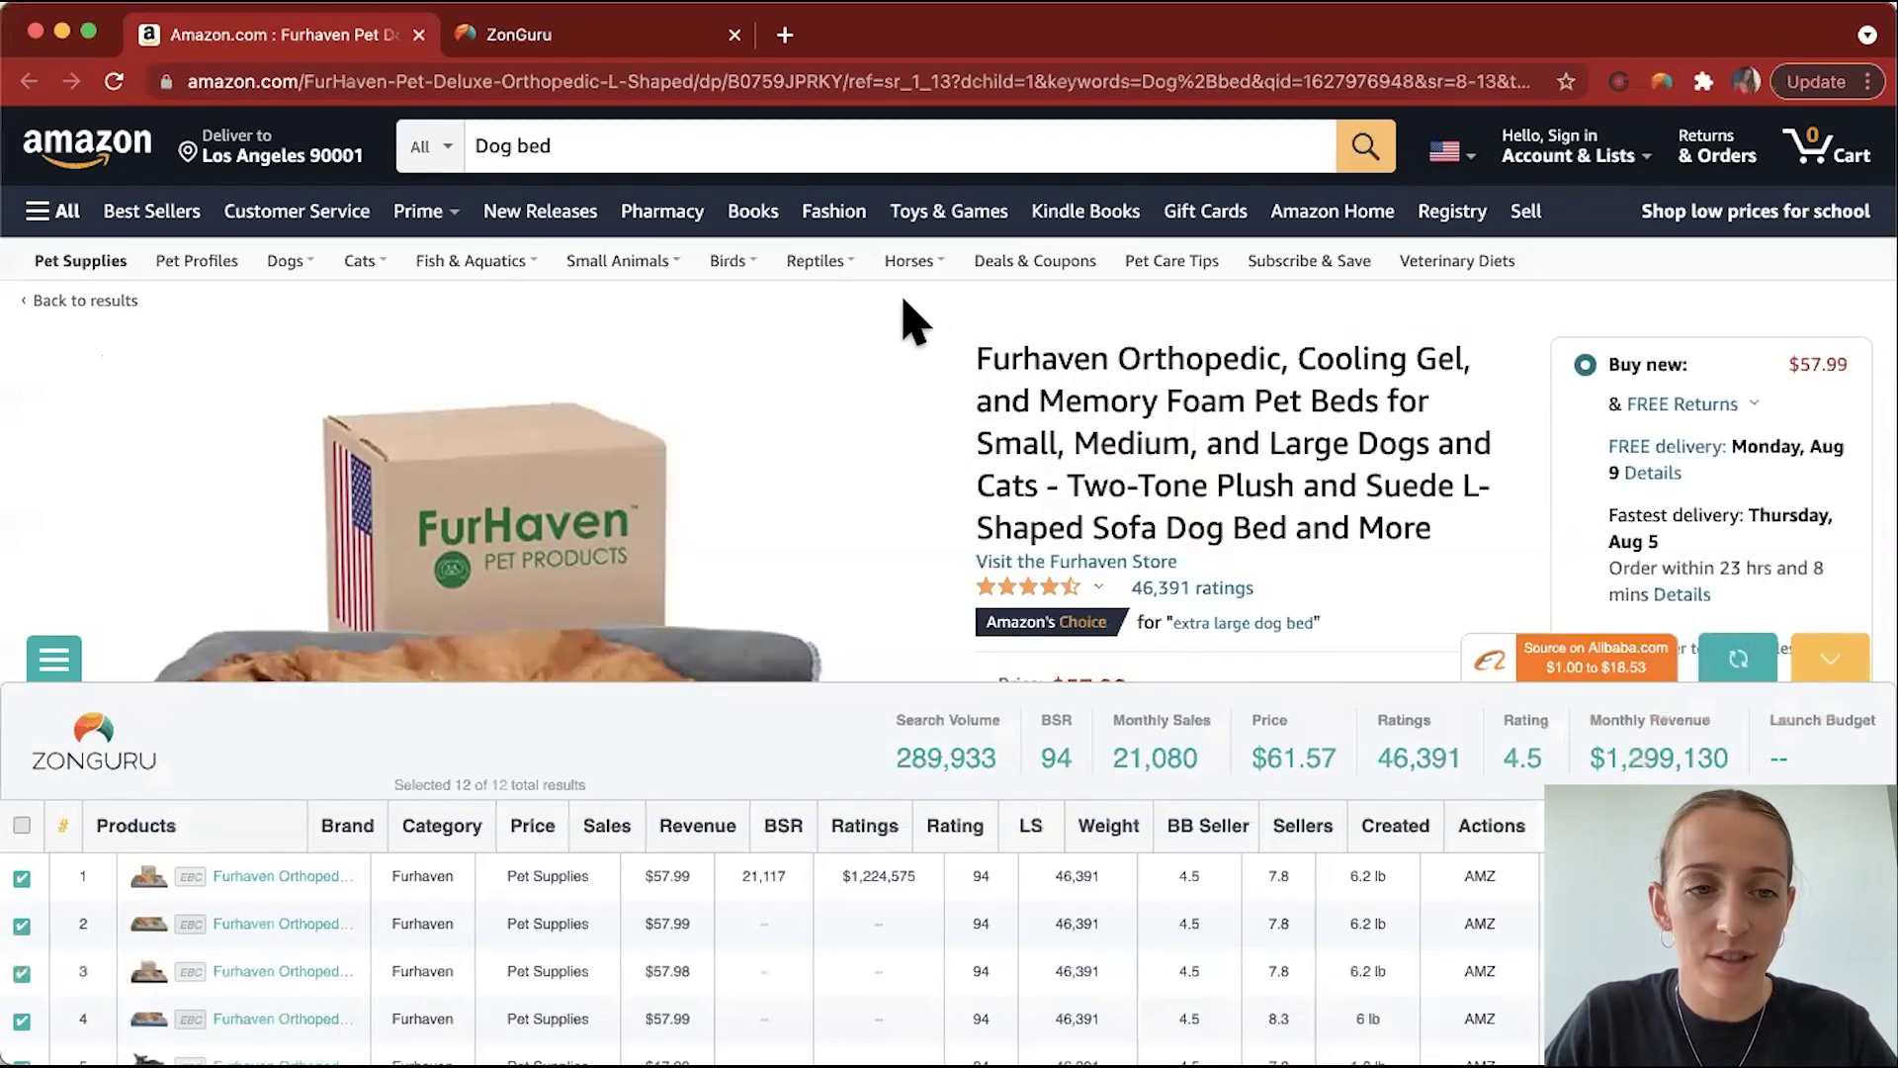
scroll(911, 322, "down", 1)
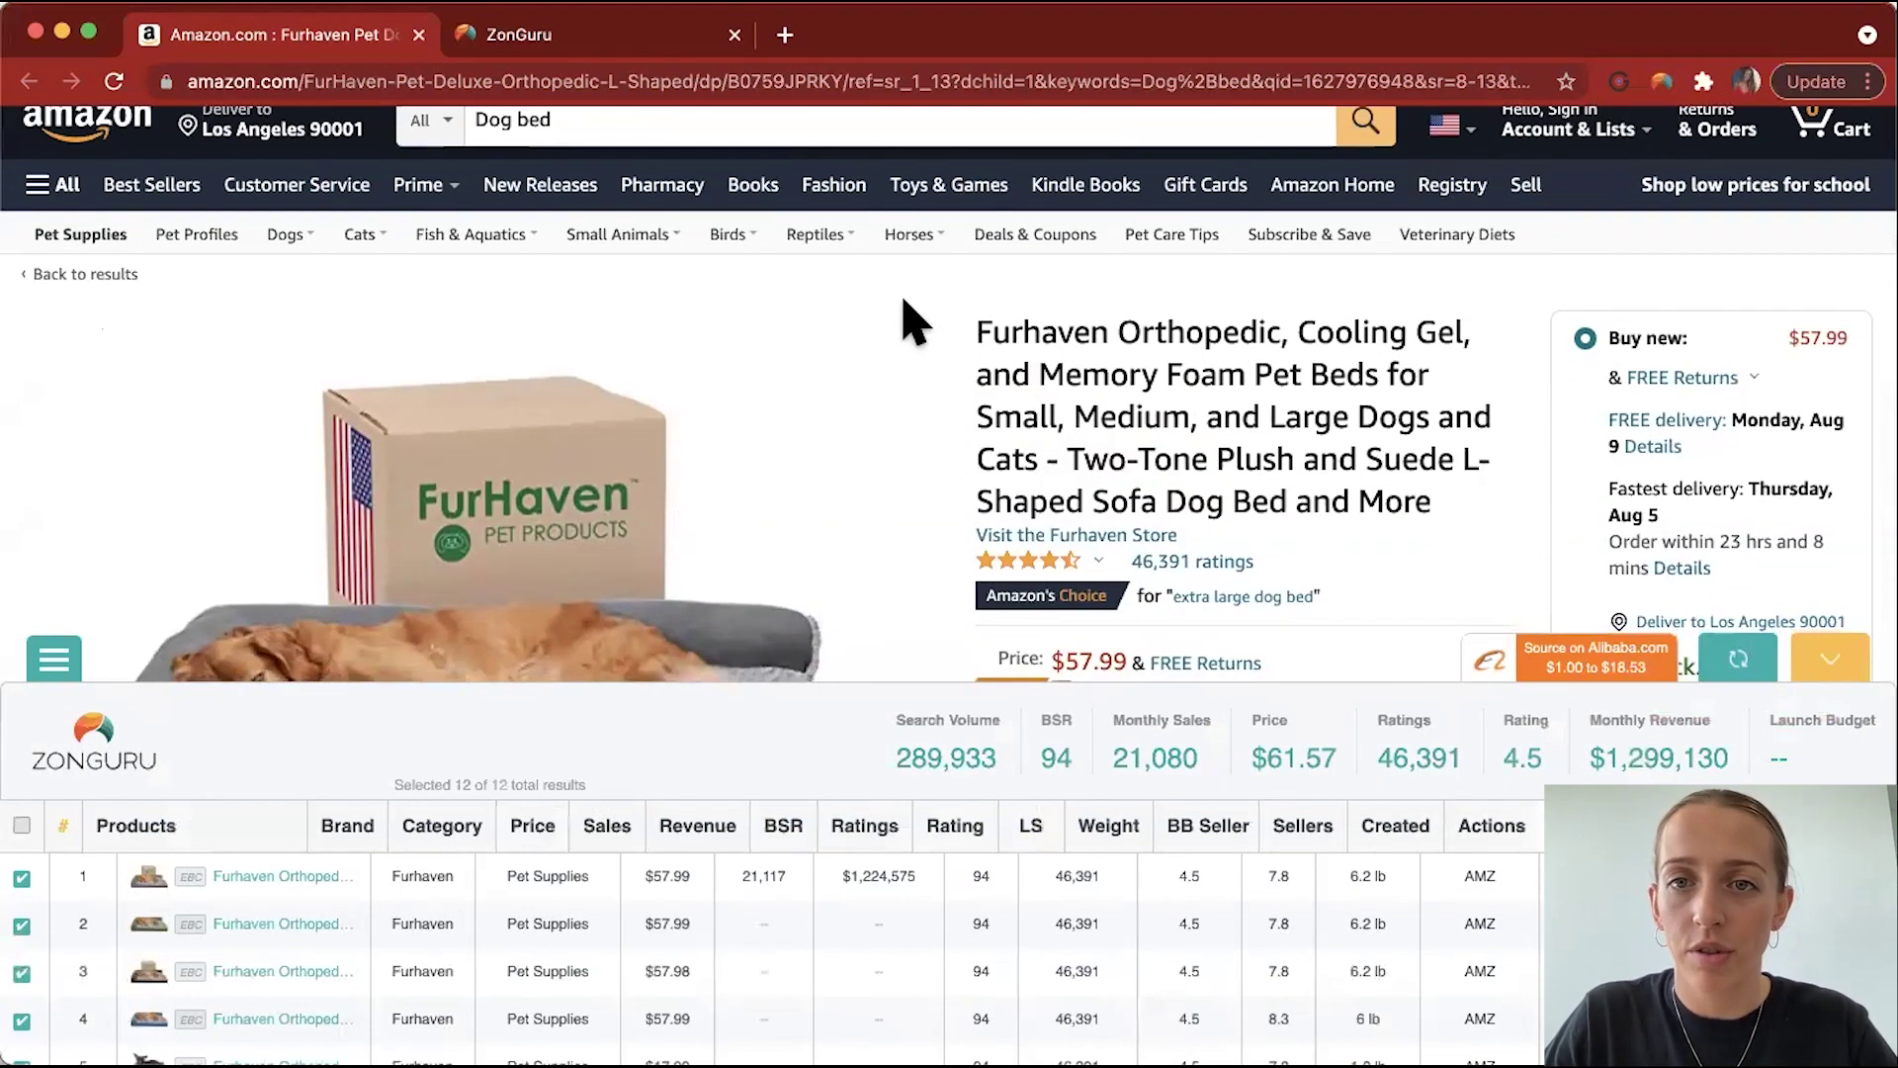
scroll(905, 318, "down", 2)
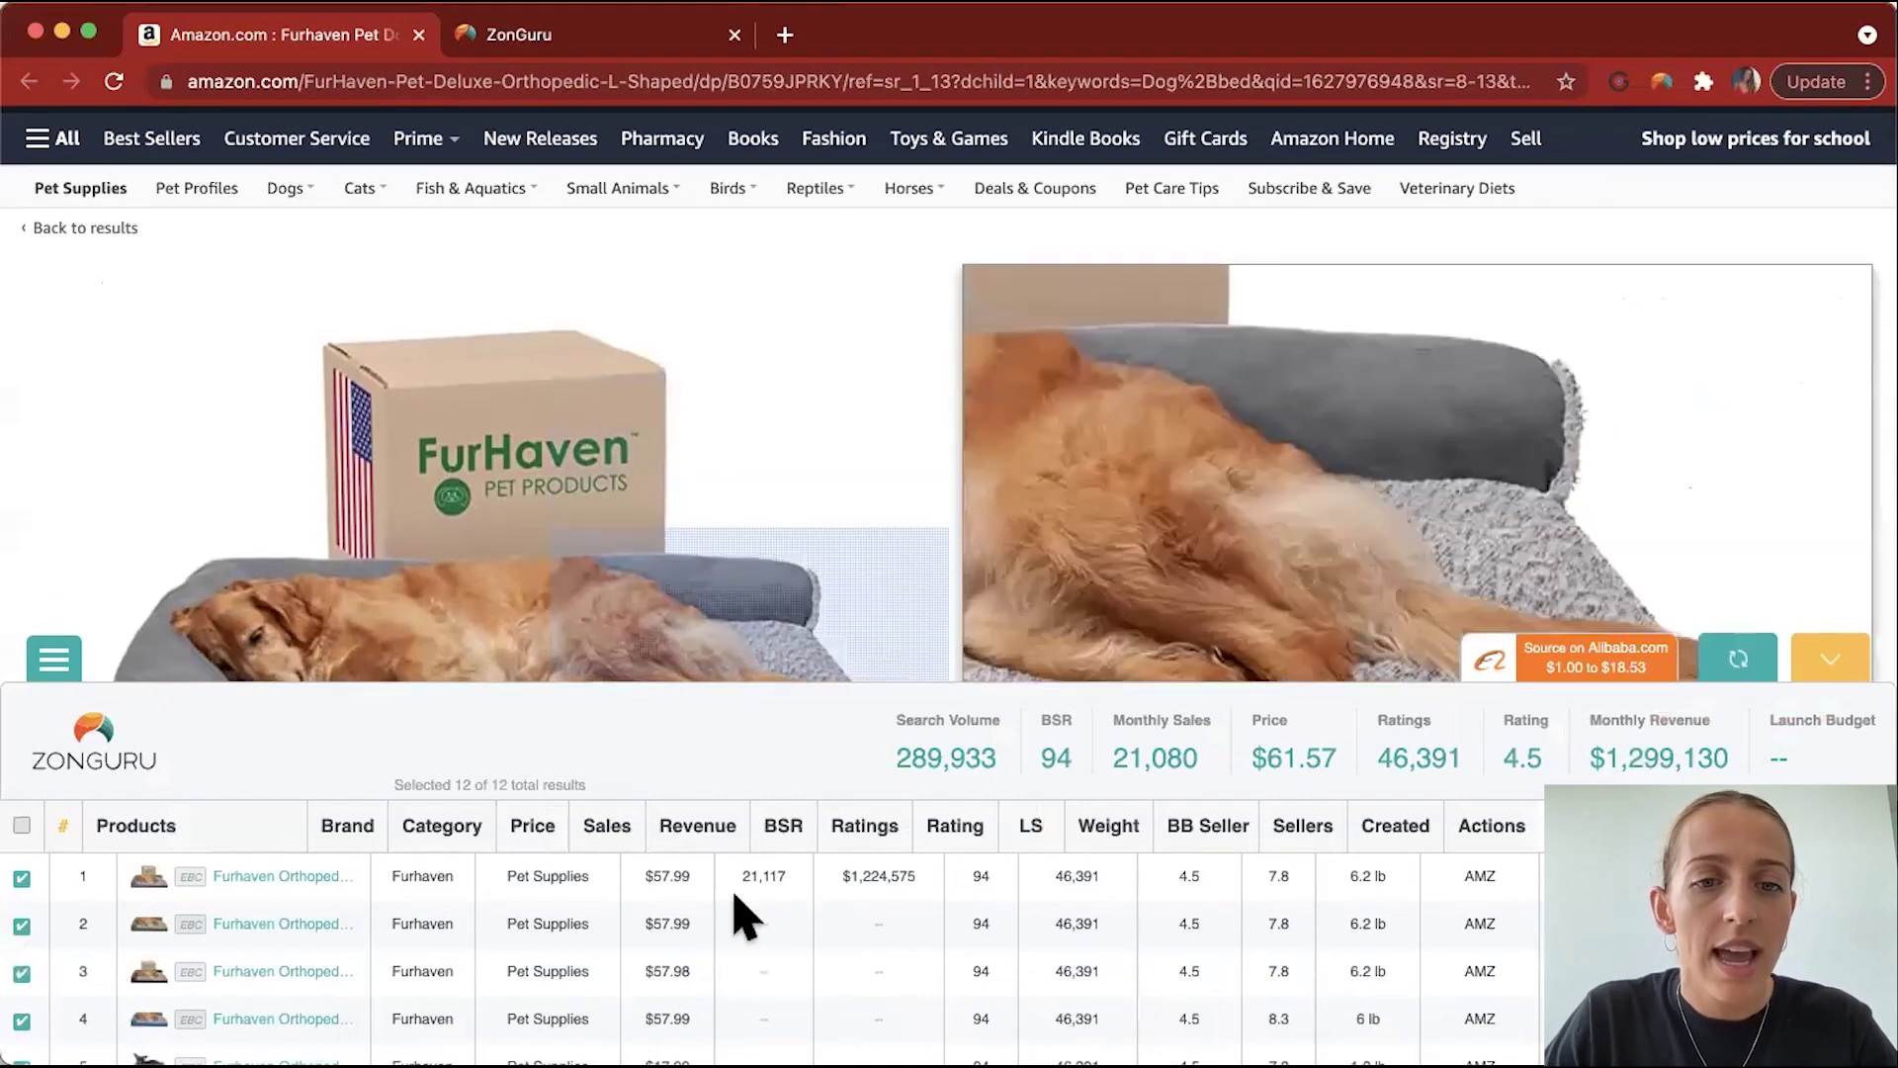
left_click_drag(916, 872, 840, 872)
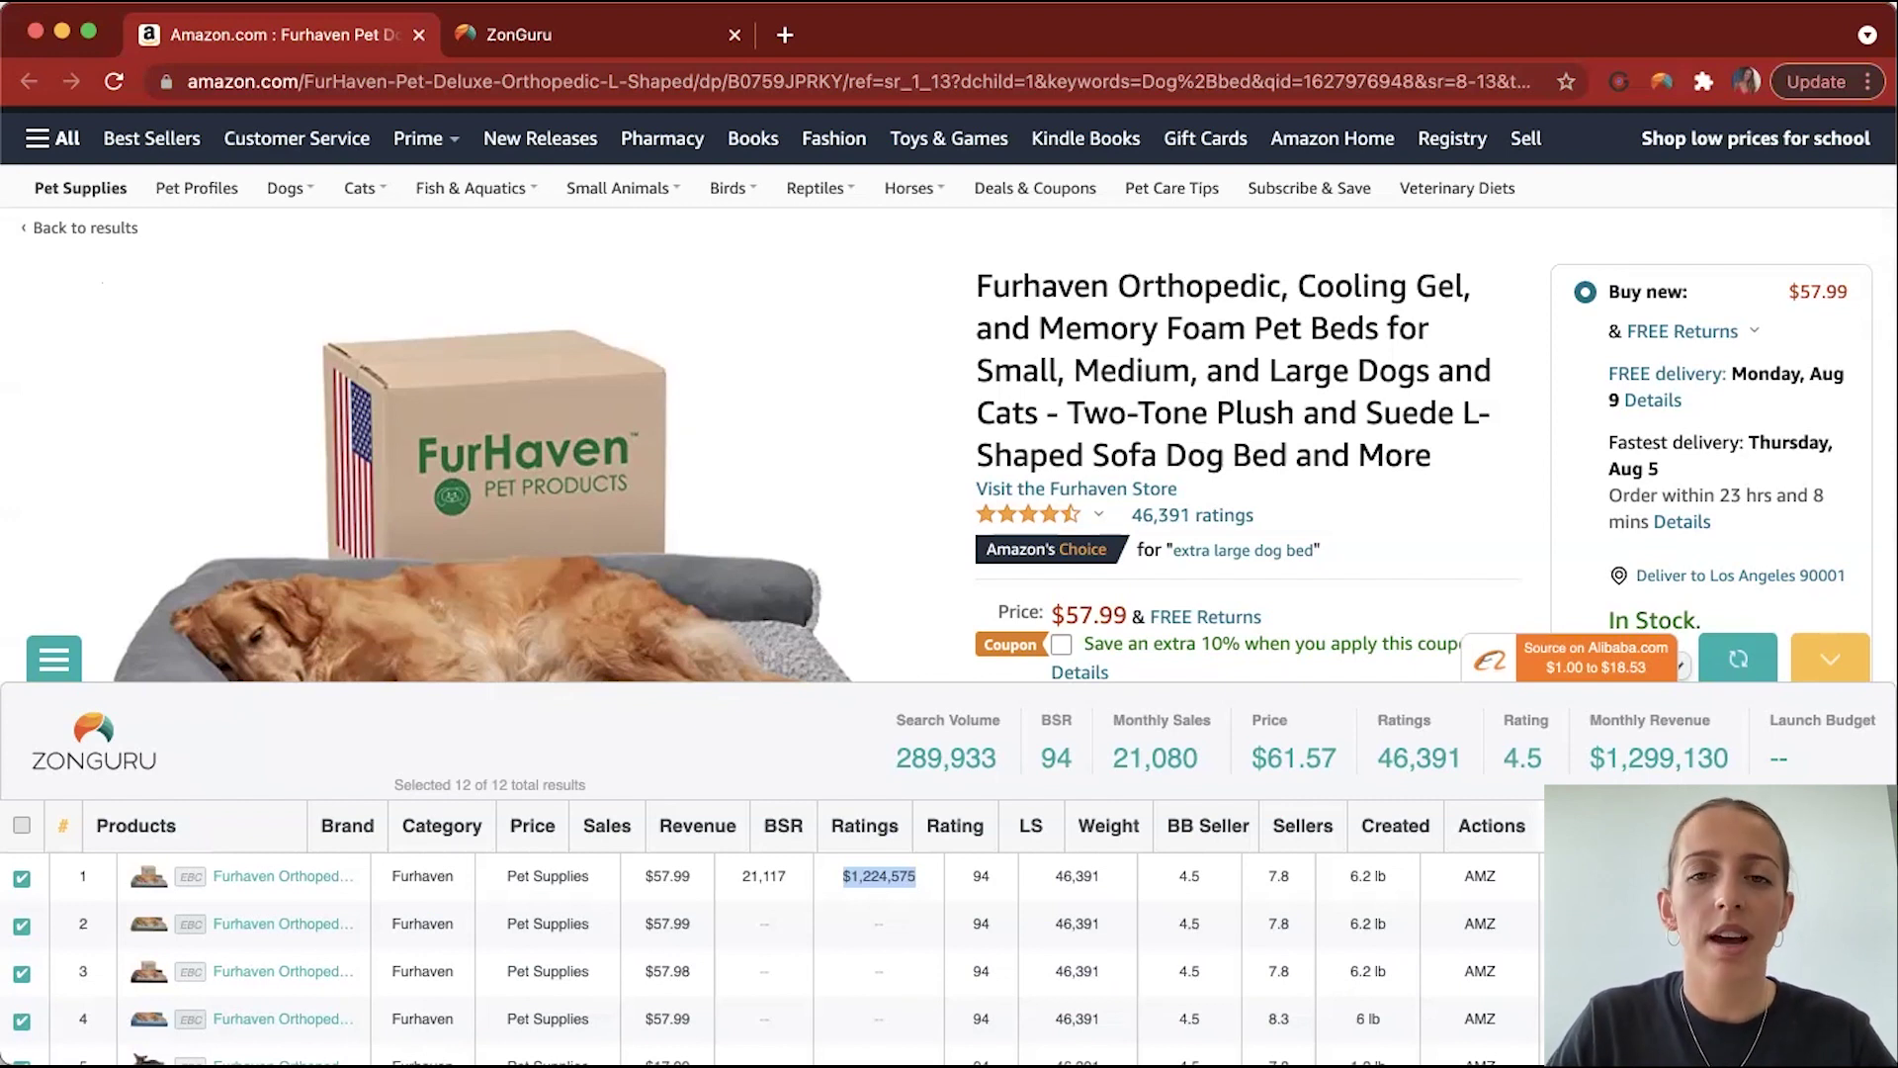
left_click(1429, 644)
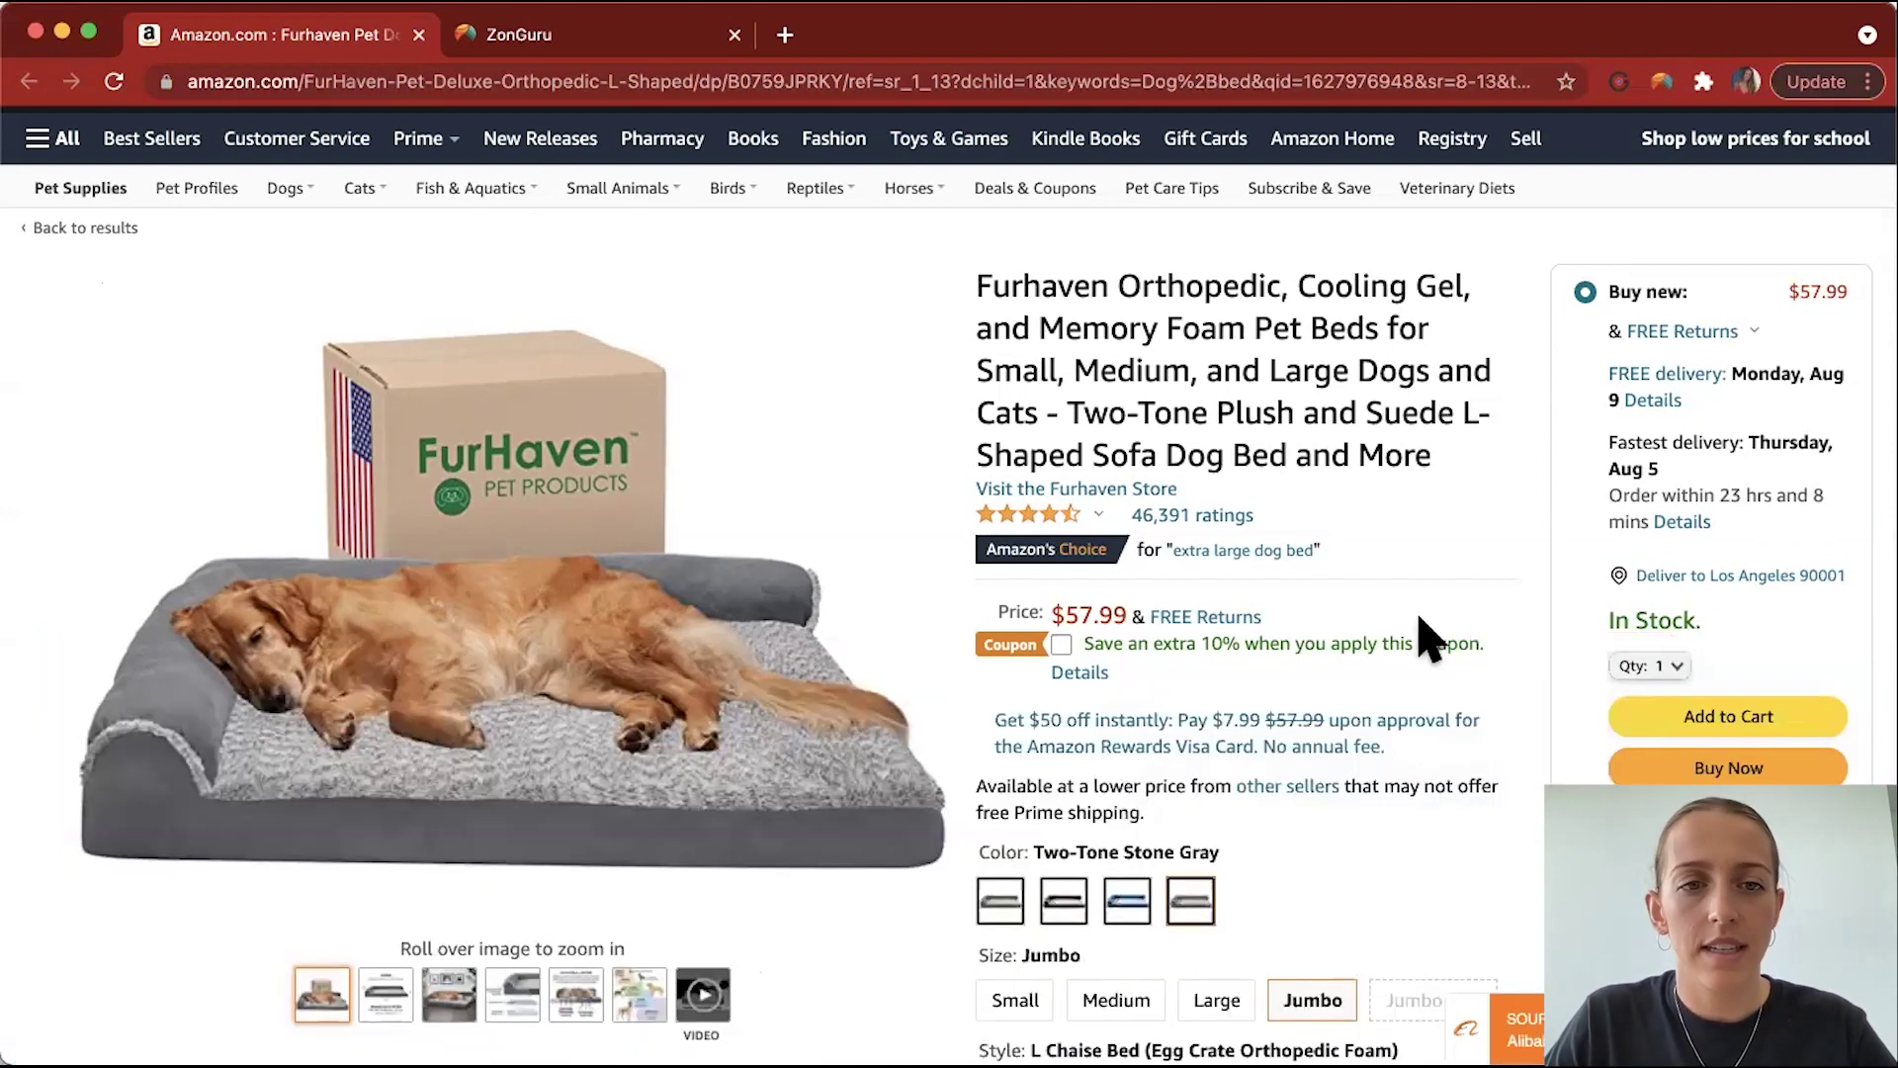
scroll(1428, 644, "up", 1)
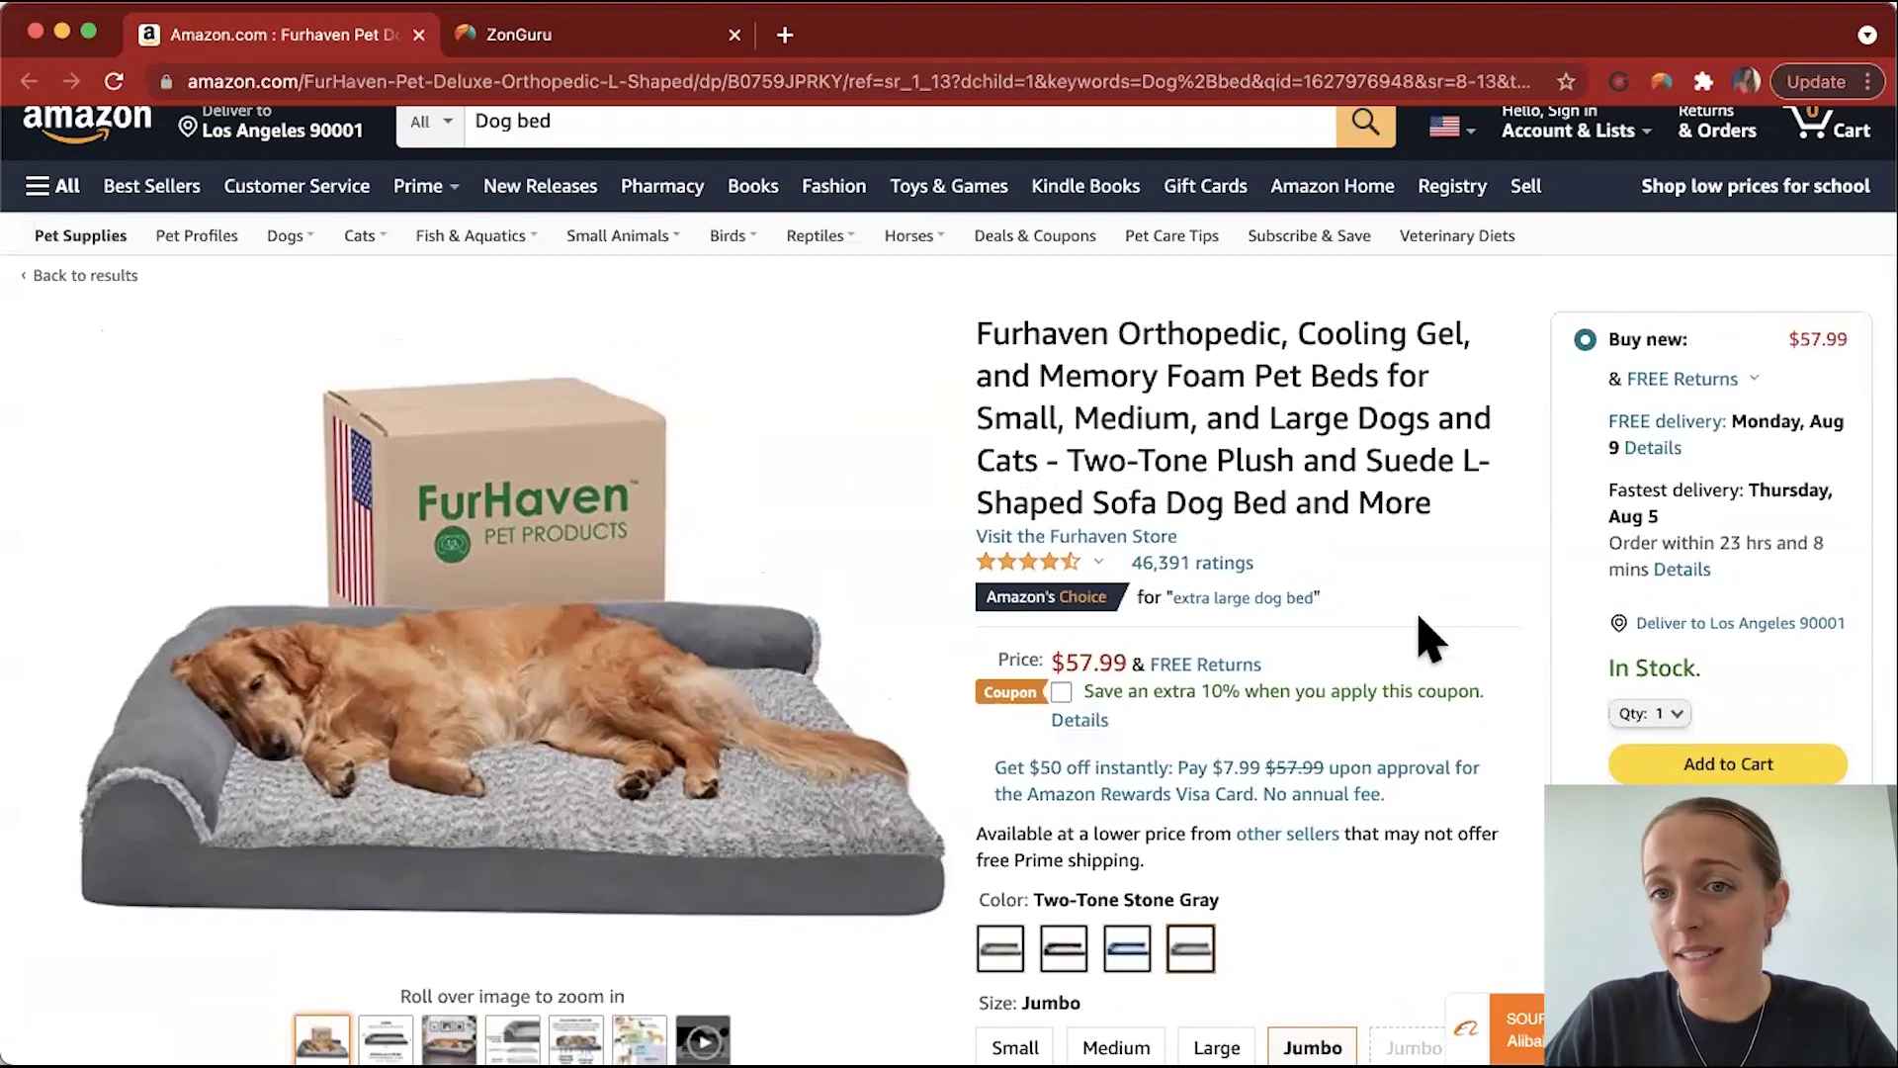
Look through the listing's gallery images in order, from the main photo through dimensions, lifestyle, materials, orthopedic support and size chart to the video
scroll(1429, 643, "down", 2)
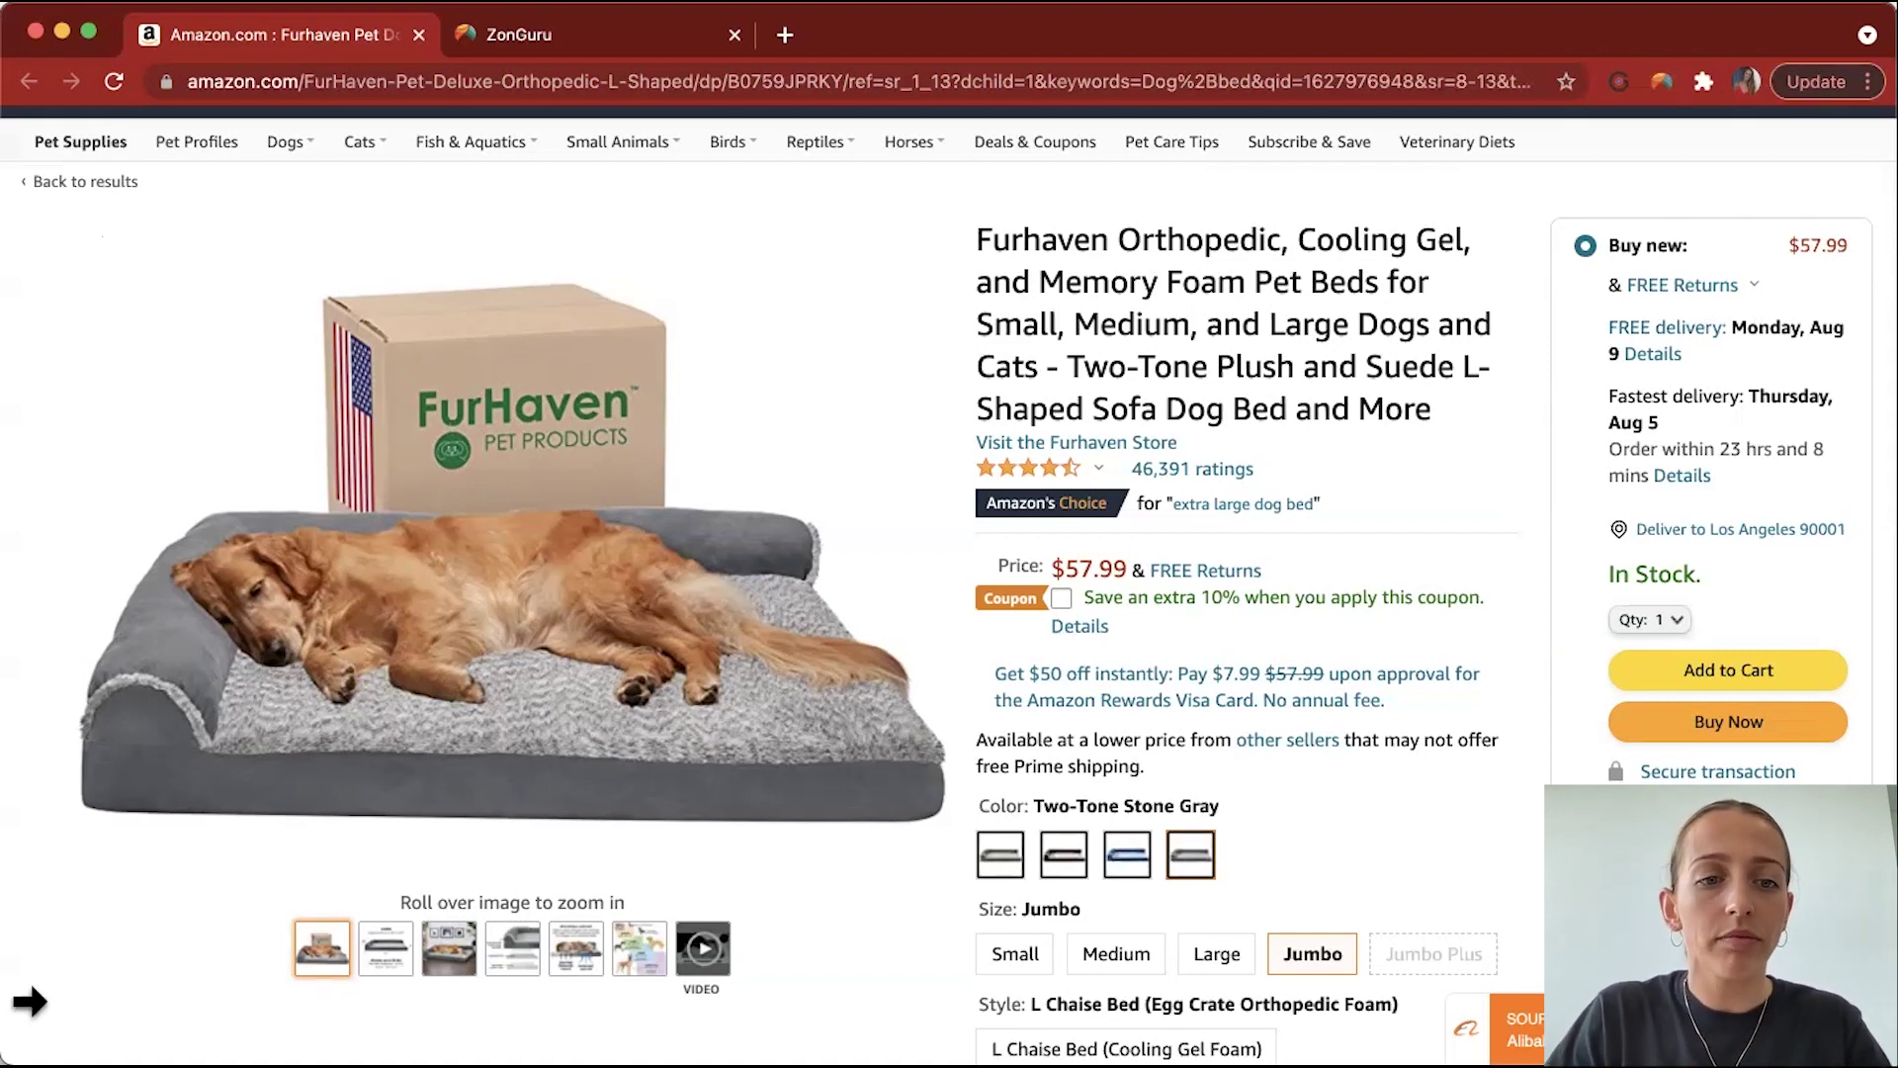
mouse_move(389, 959)
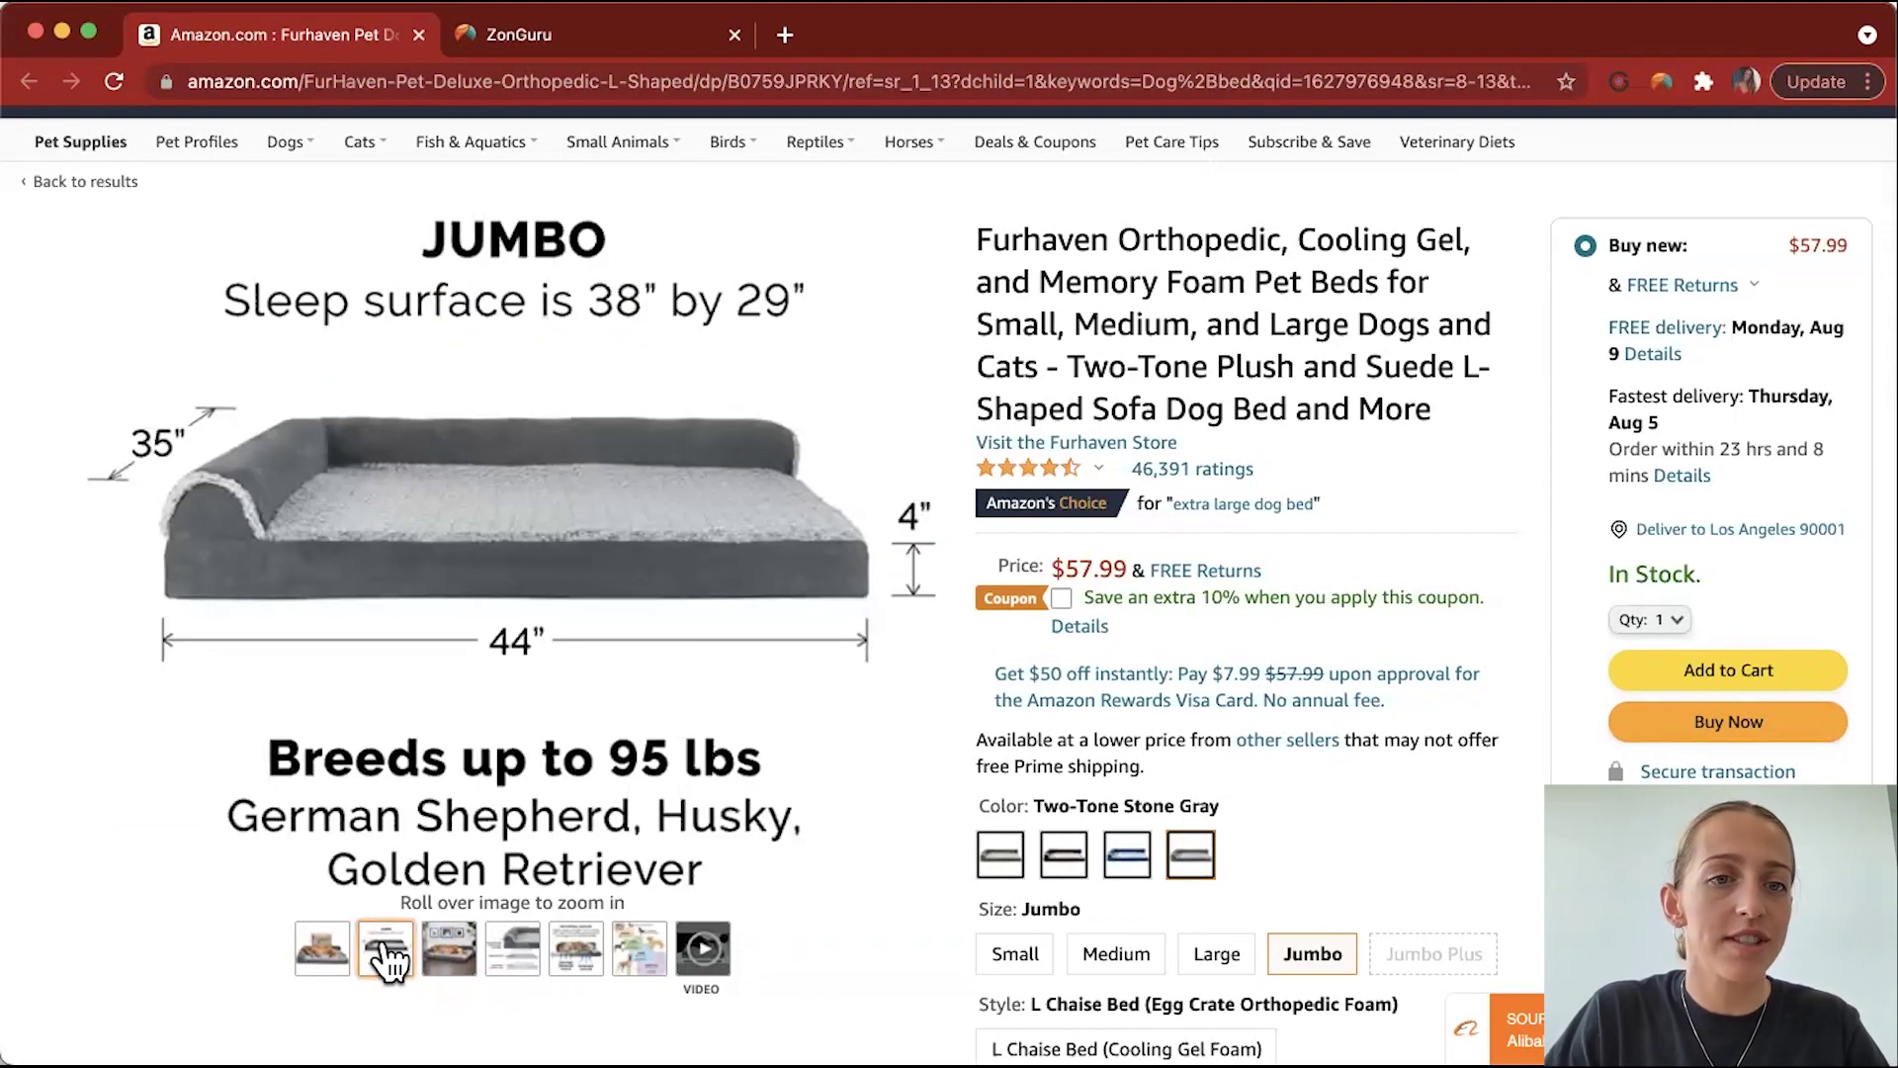
mouse_move(450, 959)
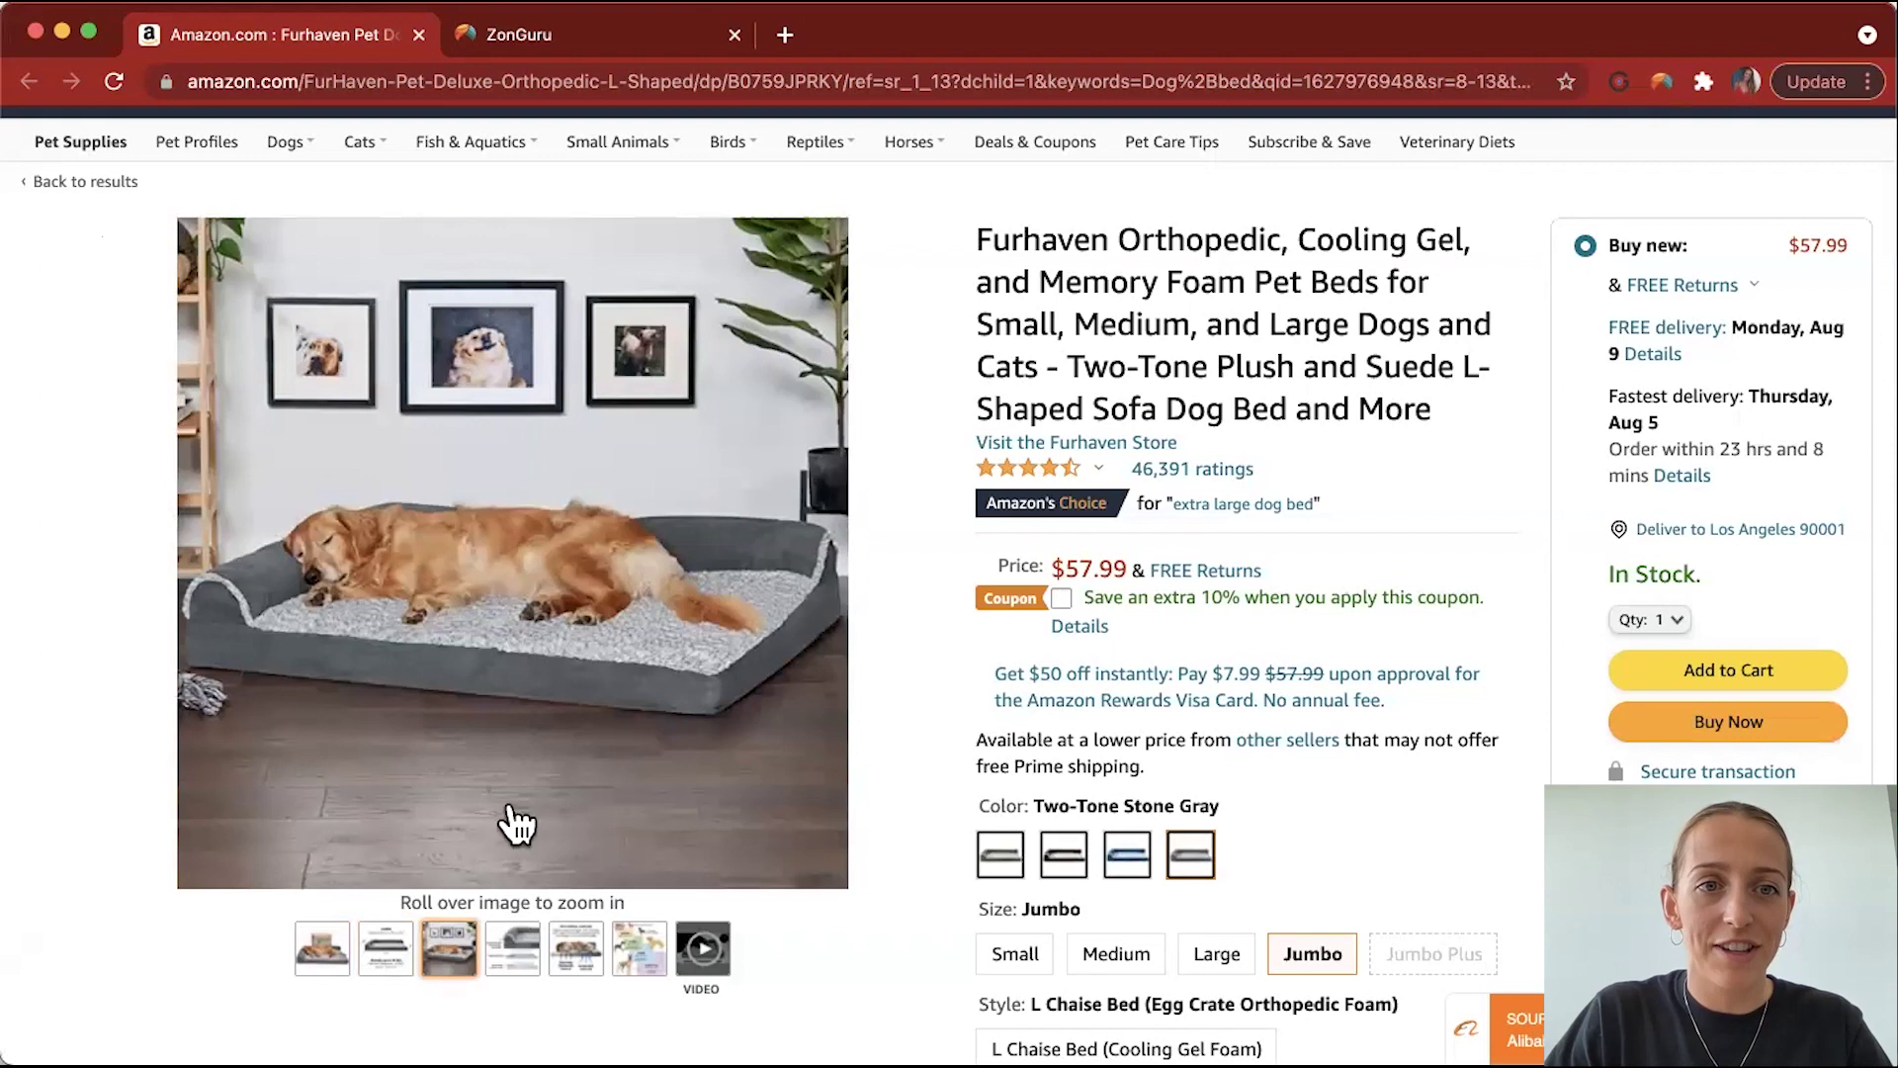
mouse_move(534, 563)
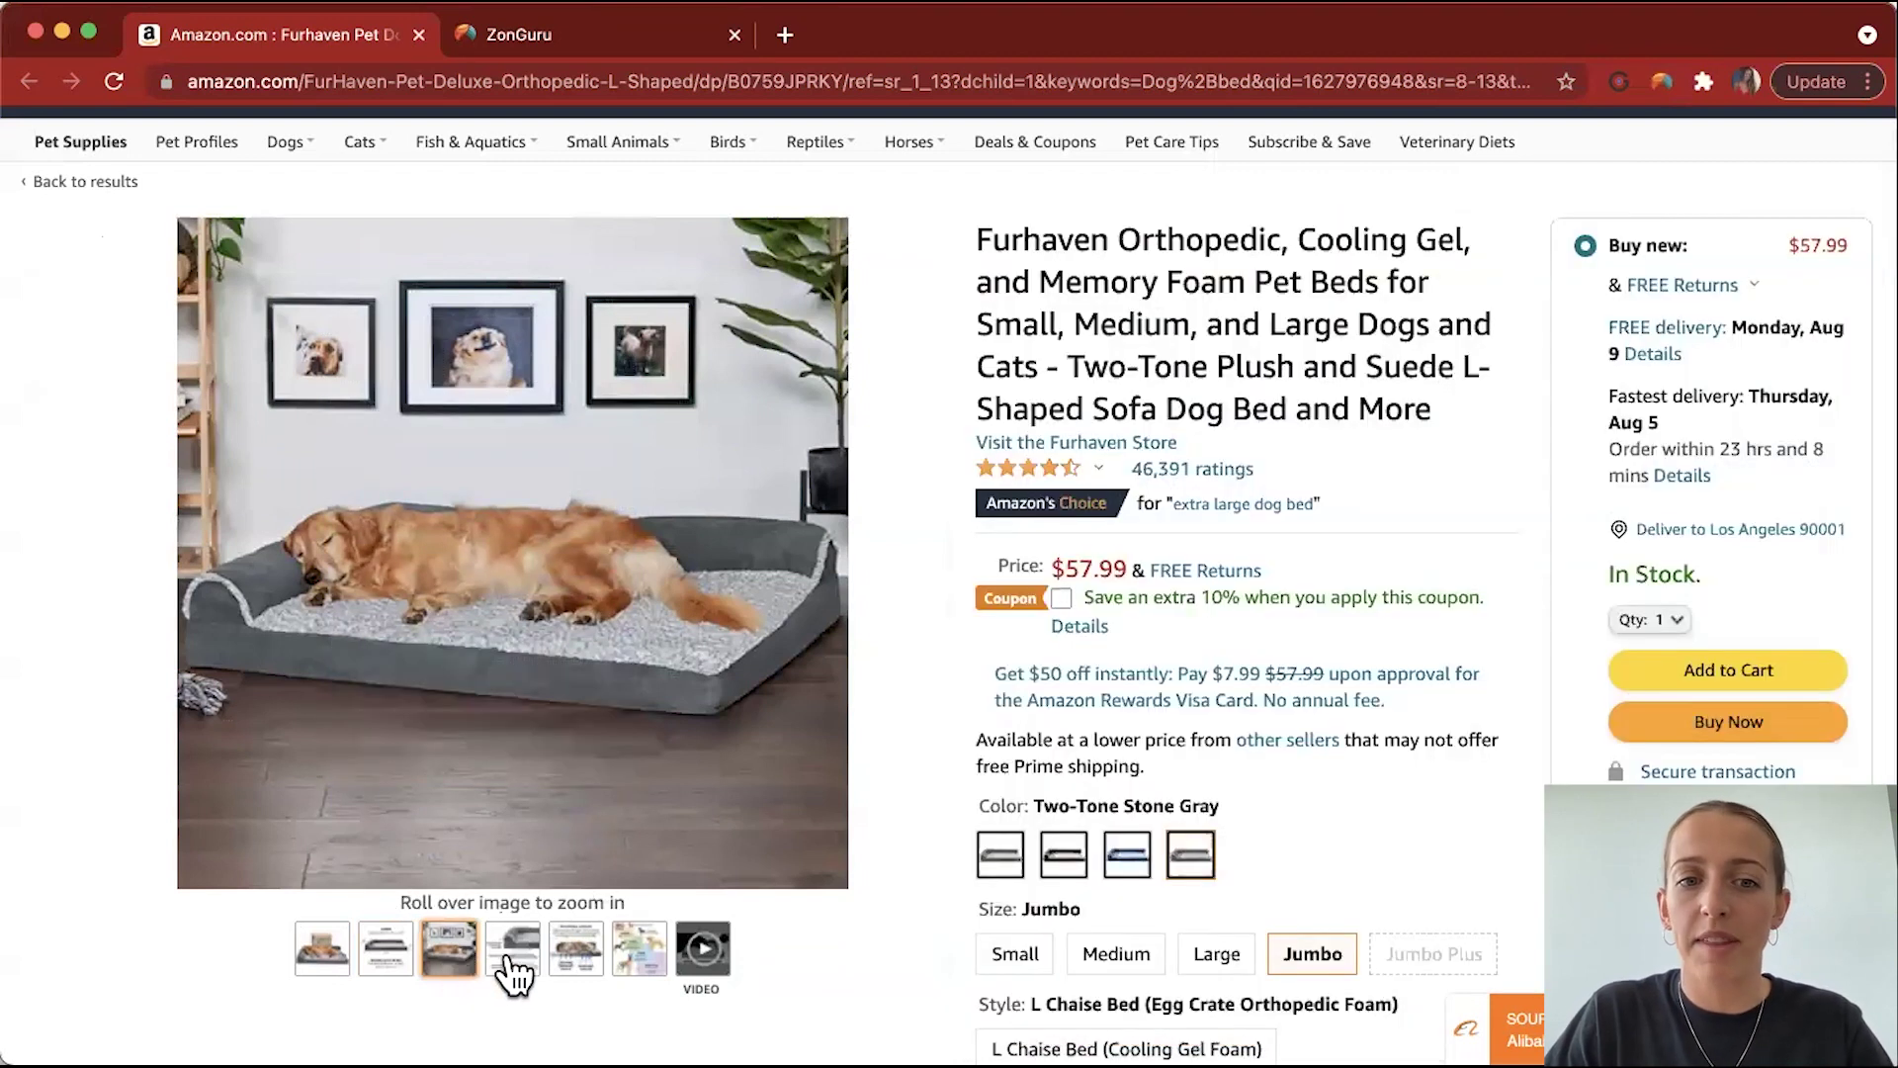
left_click(512, 967)
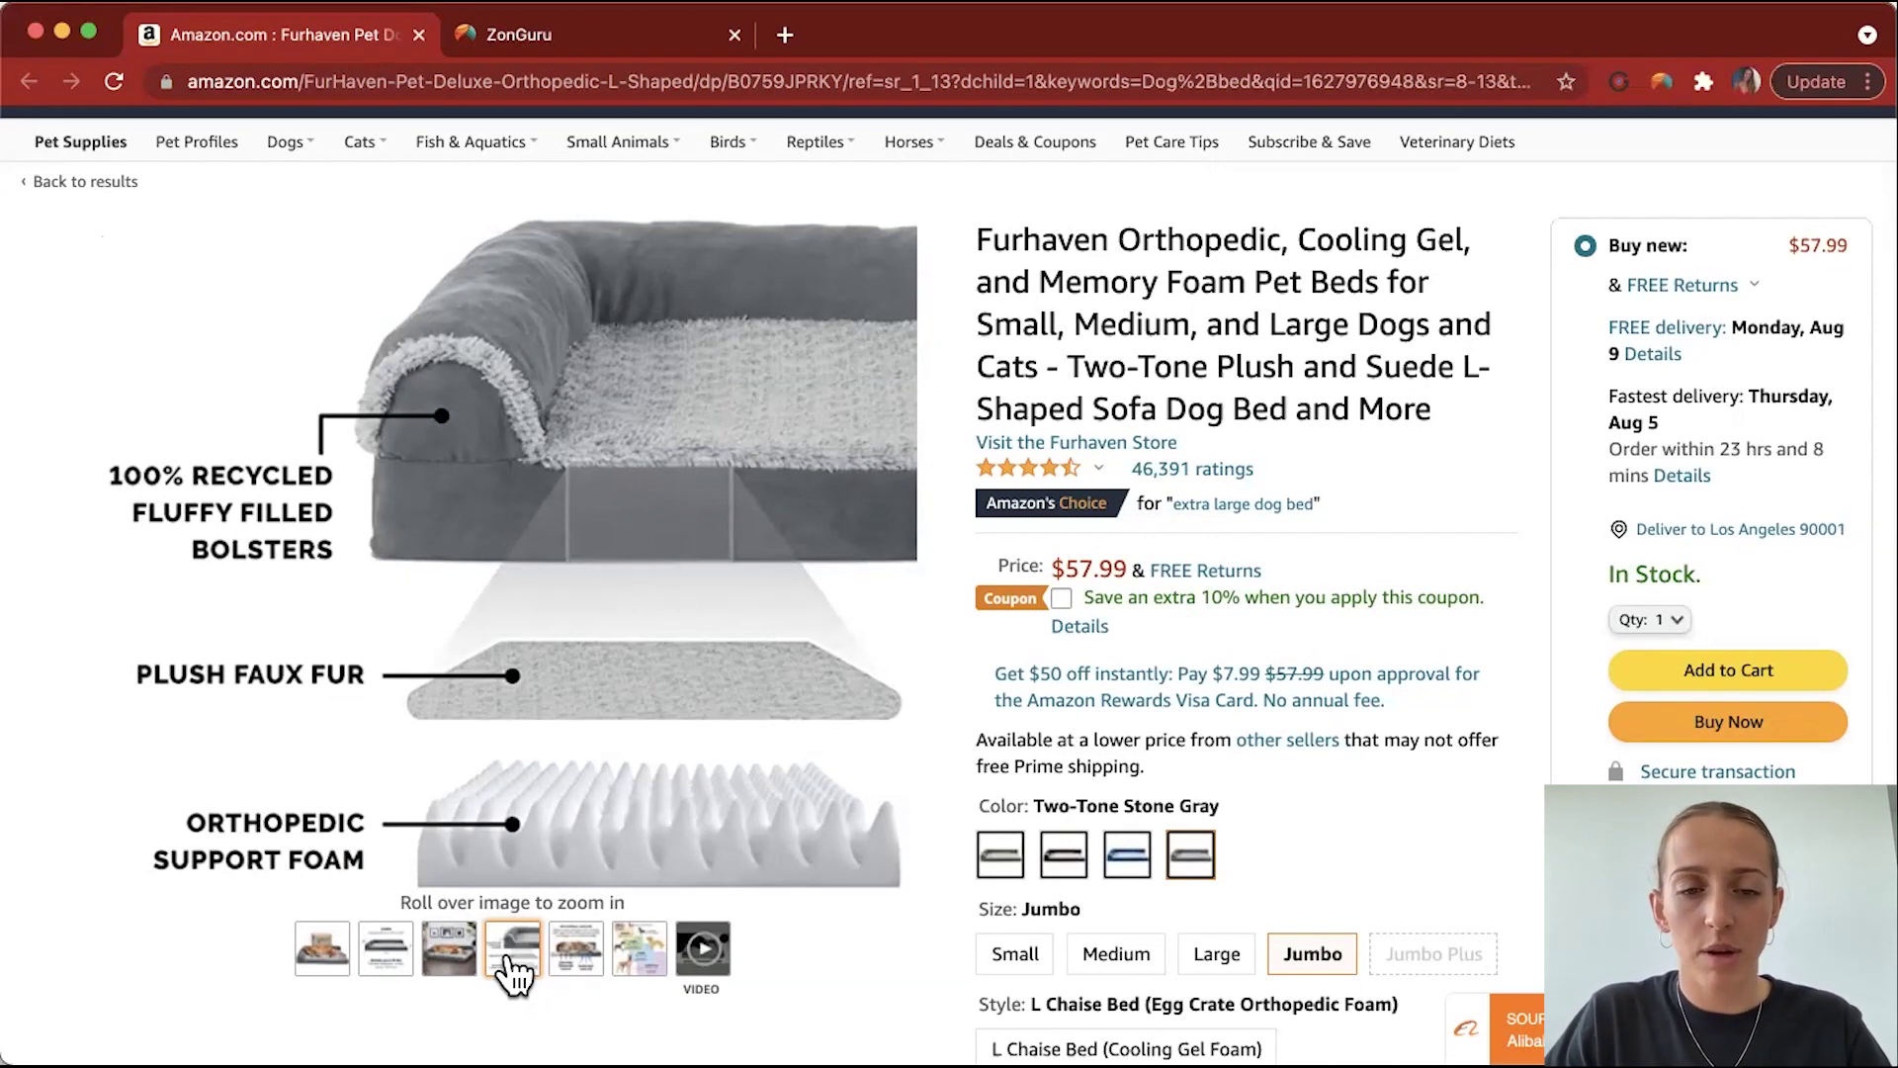
mouse_move(577, 974)
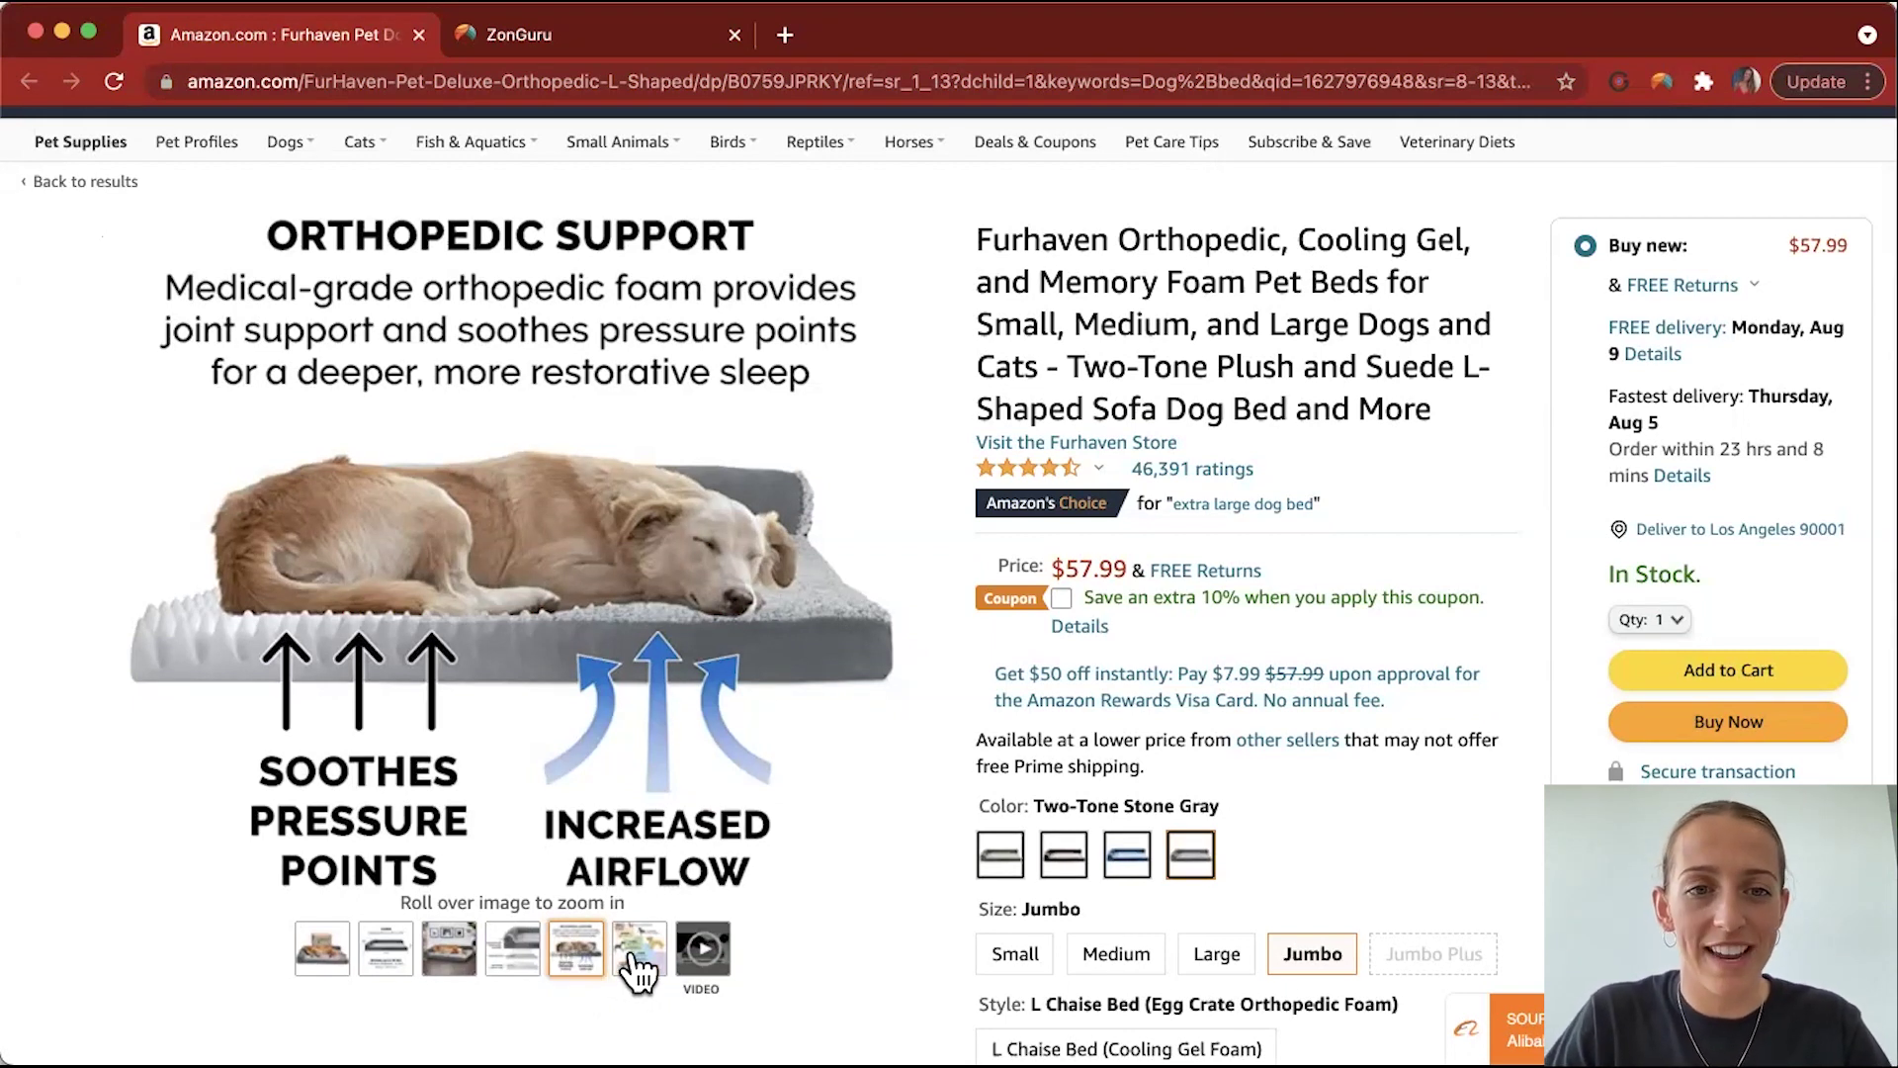
mouse_move(641, 974)
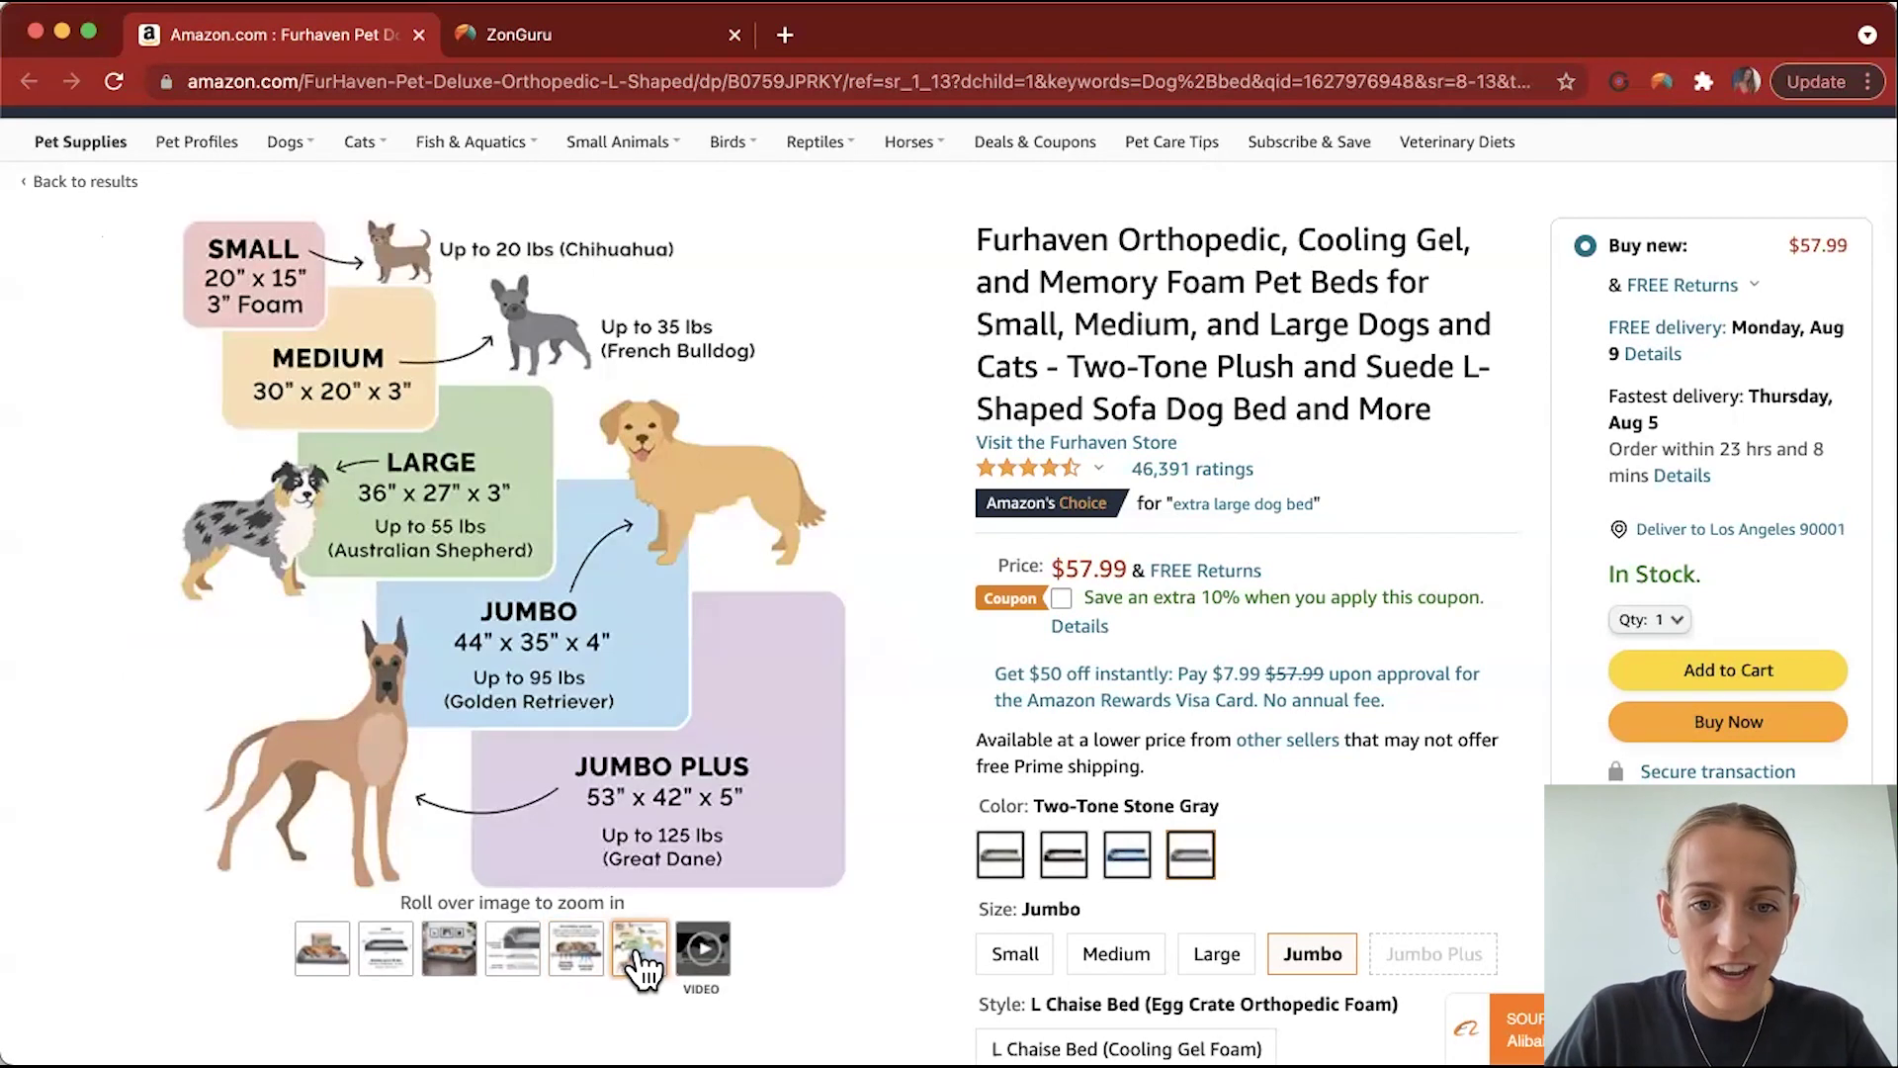
mouse_move(708, 966)
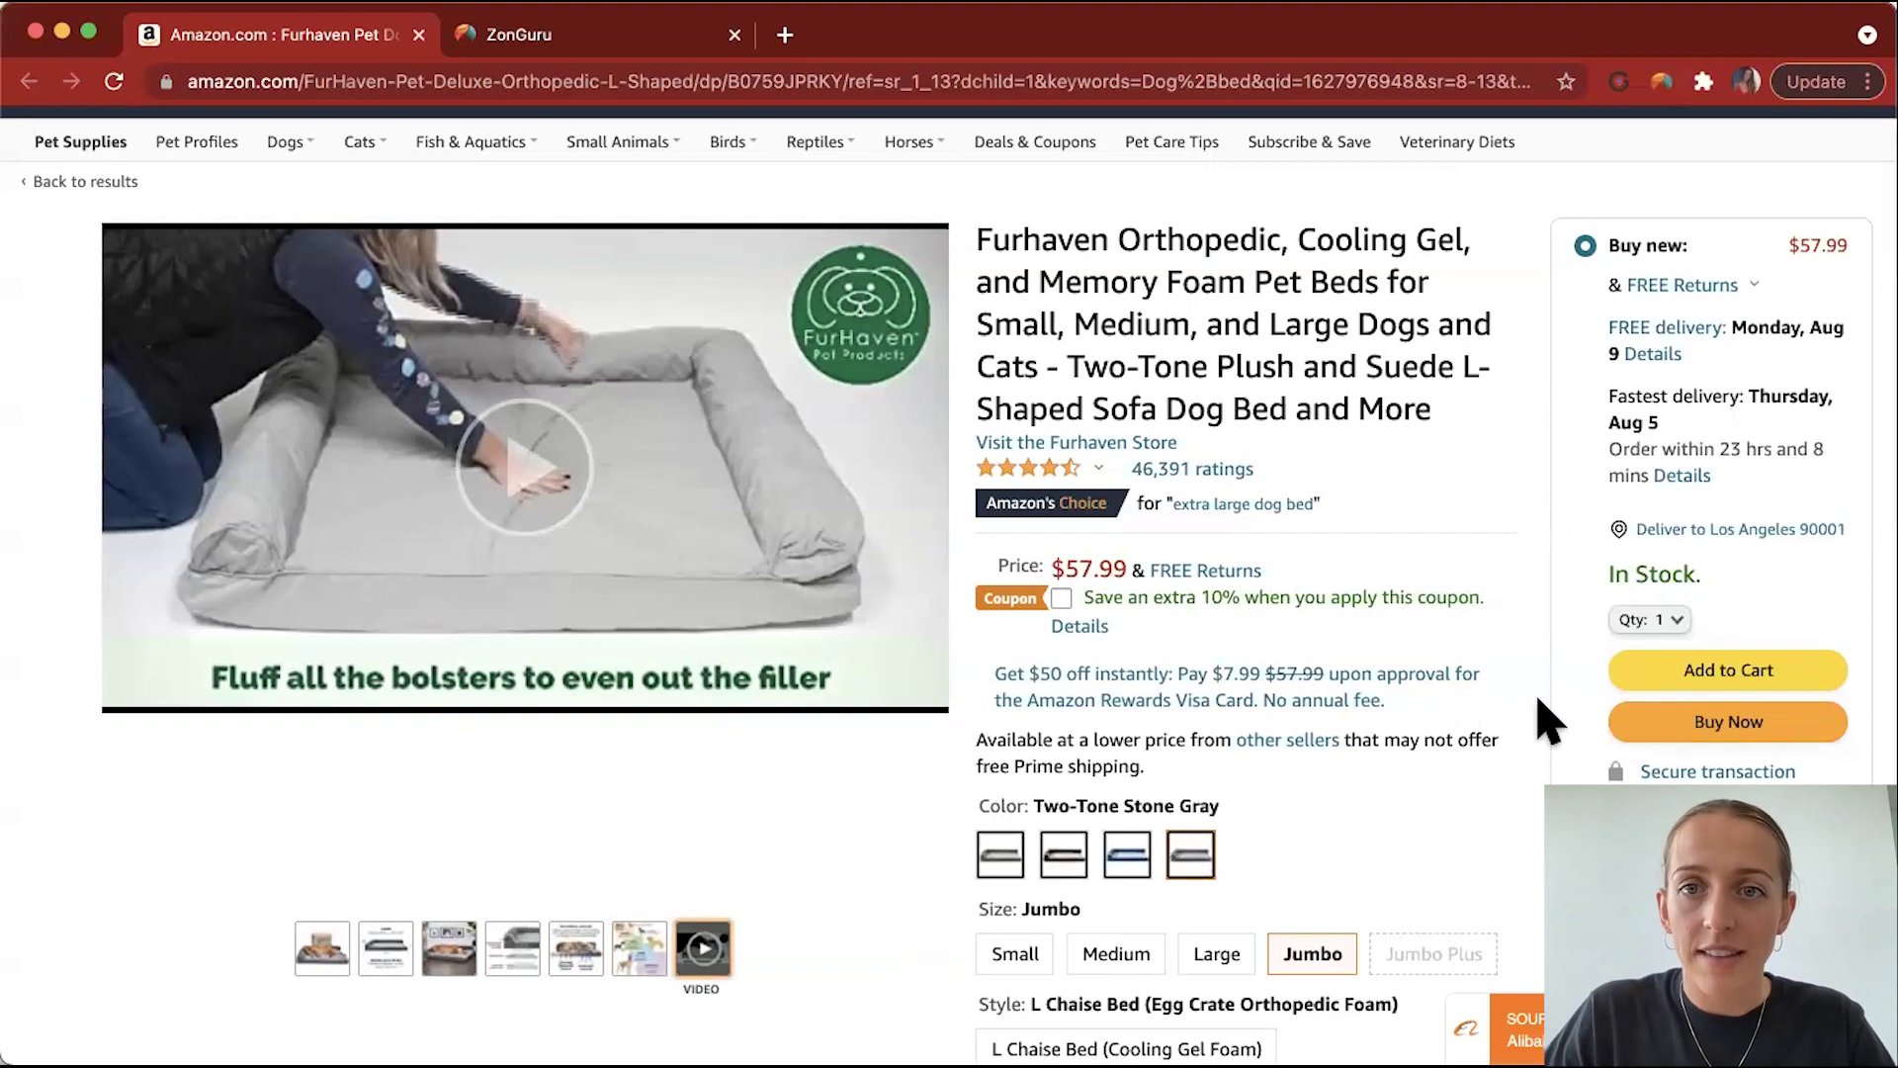
Examine the listing's title, star rating, price and variation options
scroll(1500, 613, "up", 1)
scroll(1500, 613, "up", 2)
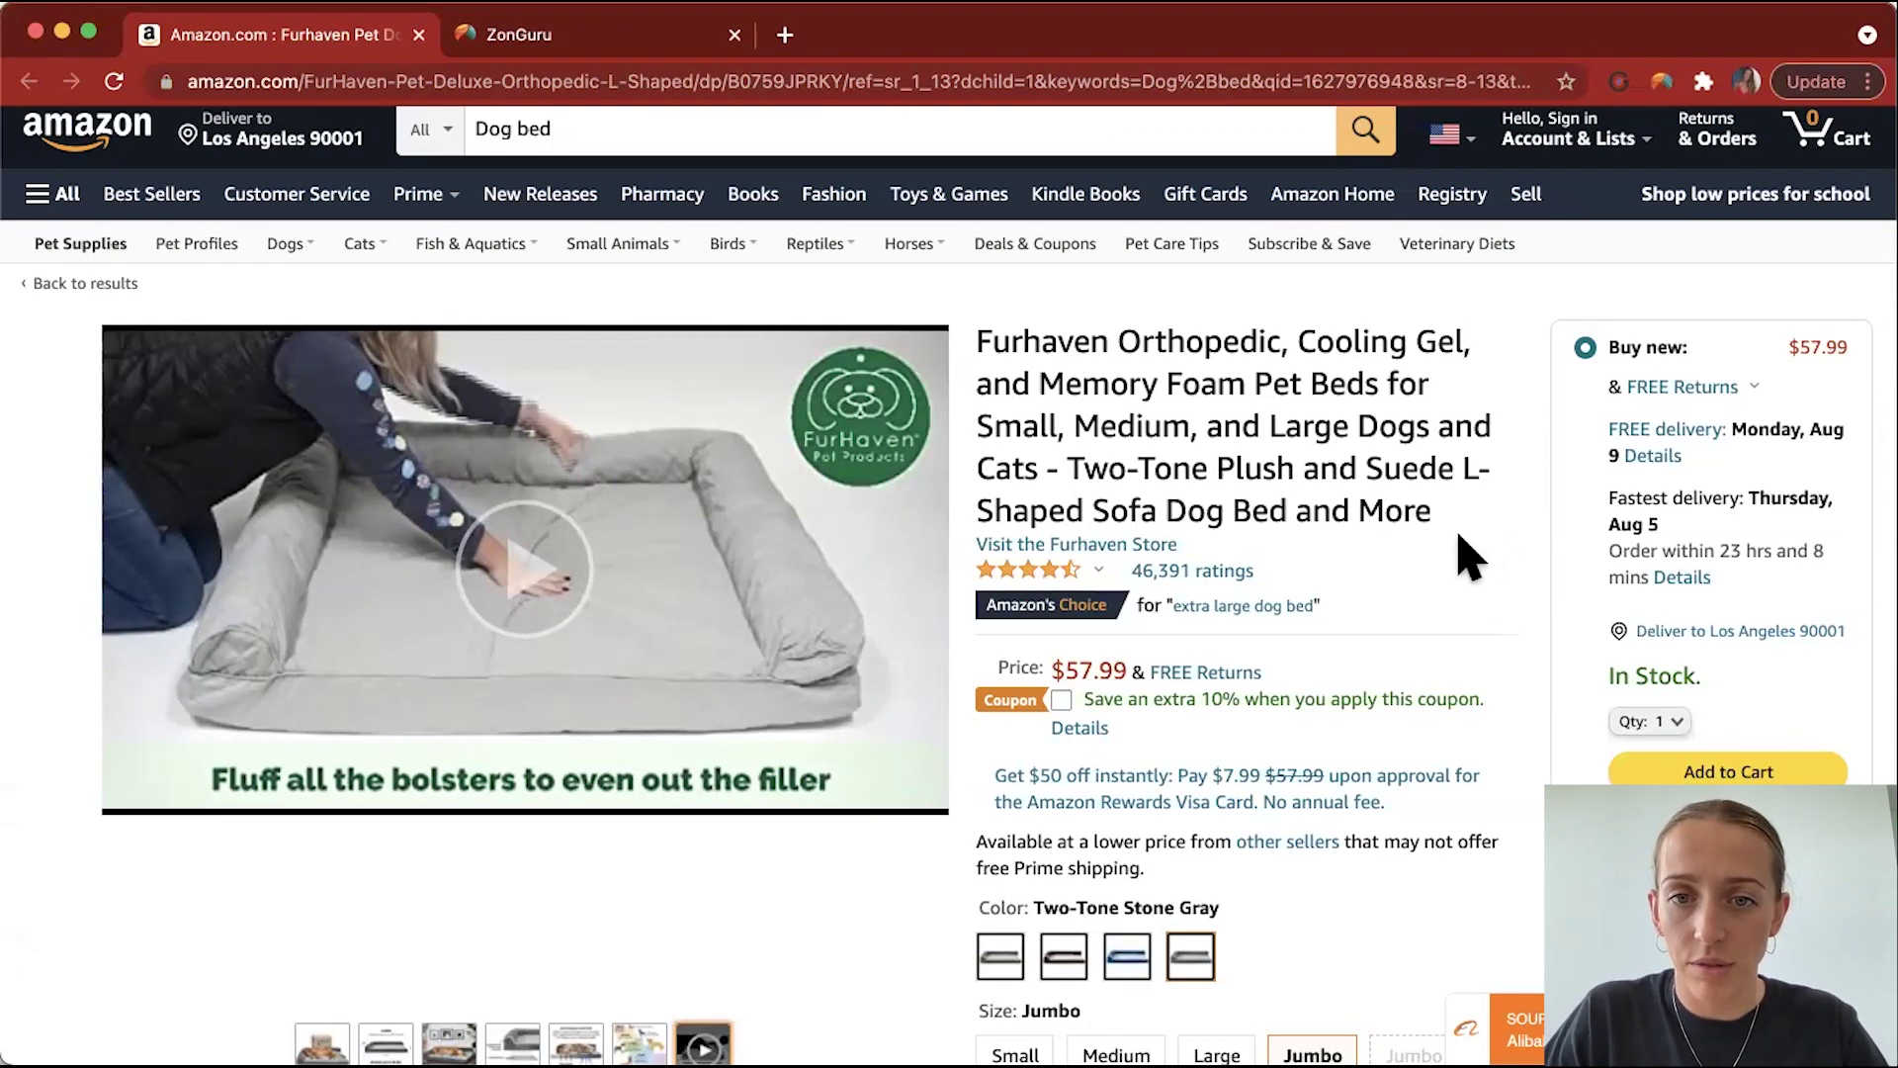
scroll(1461, 550, "down", 2)
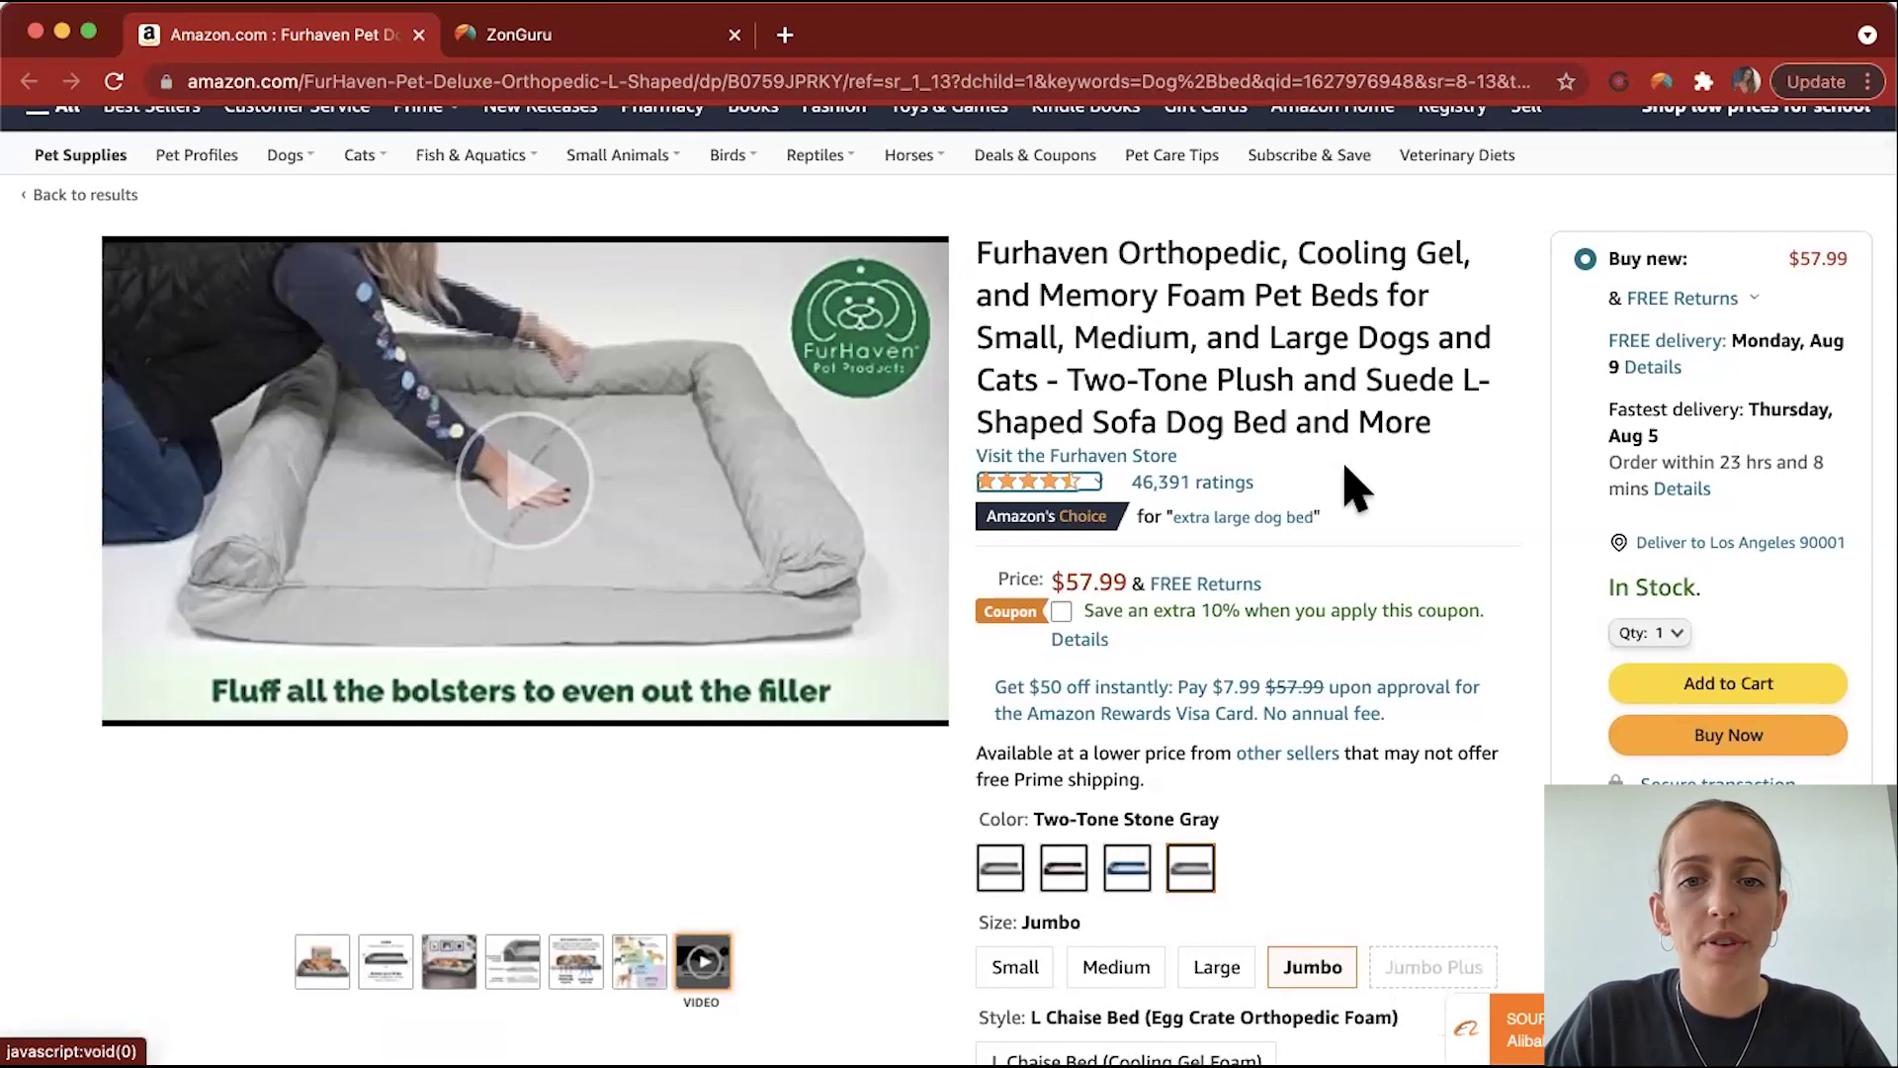
scroll(1352, 485, "down", 2)
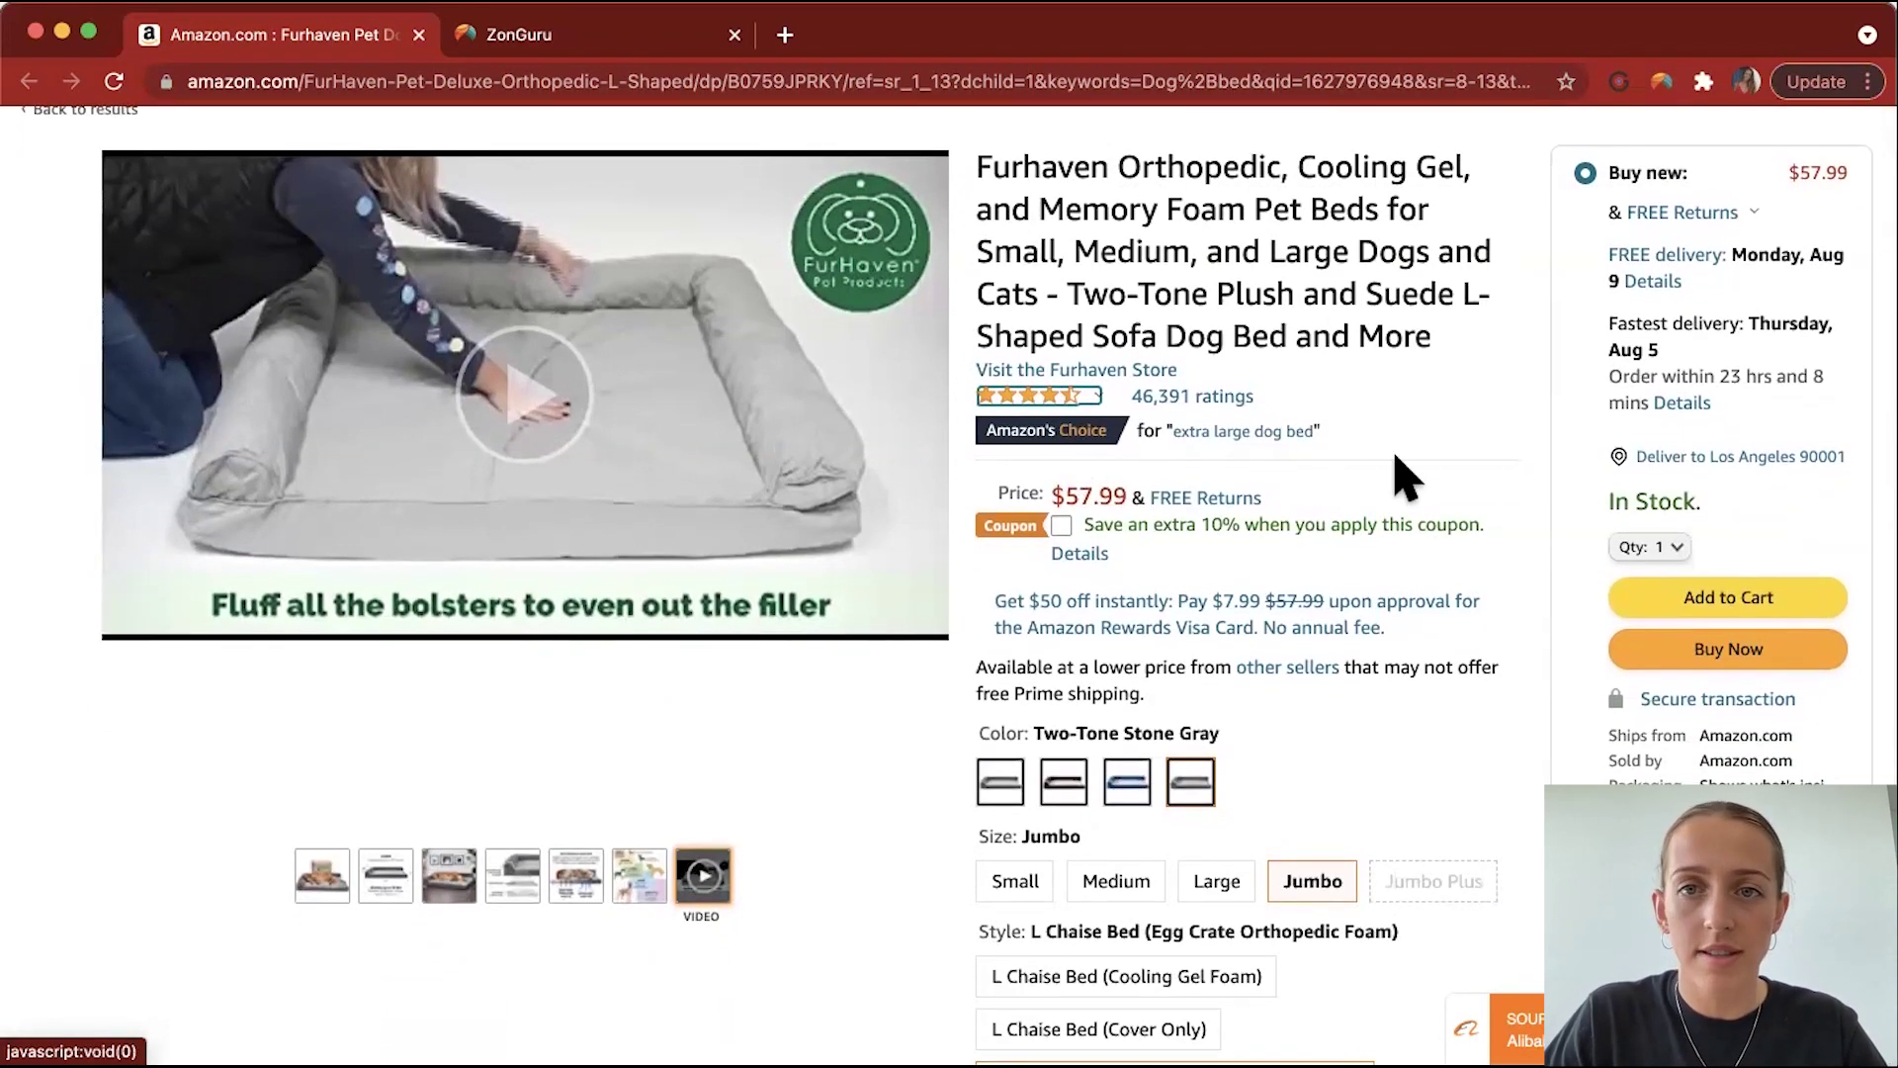
Read the bullet points in the listing's About this item section
scroll(1399, 456, "down", 10)
scroll(1399, 456, "down", 9)
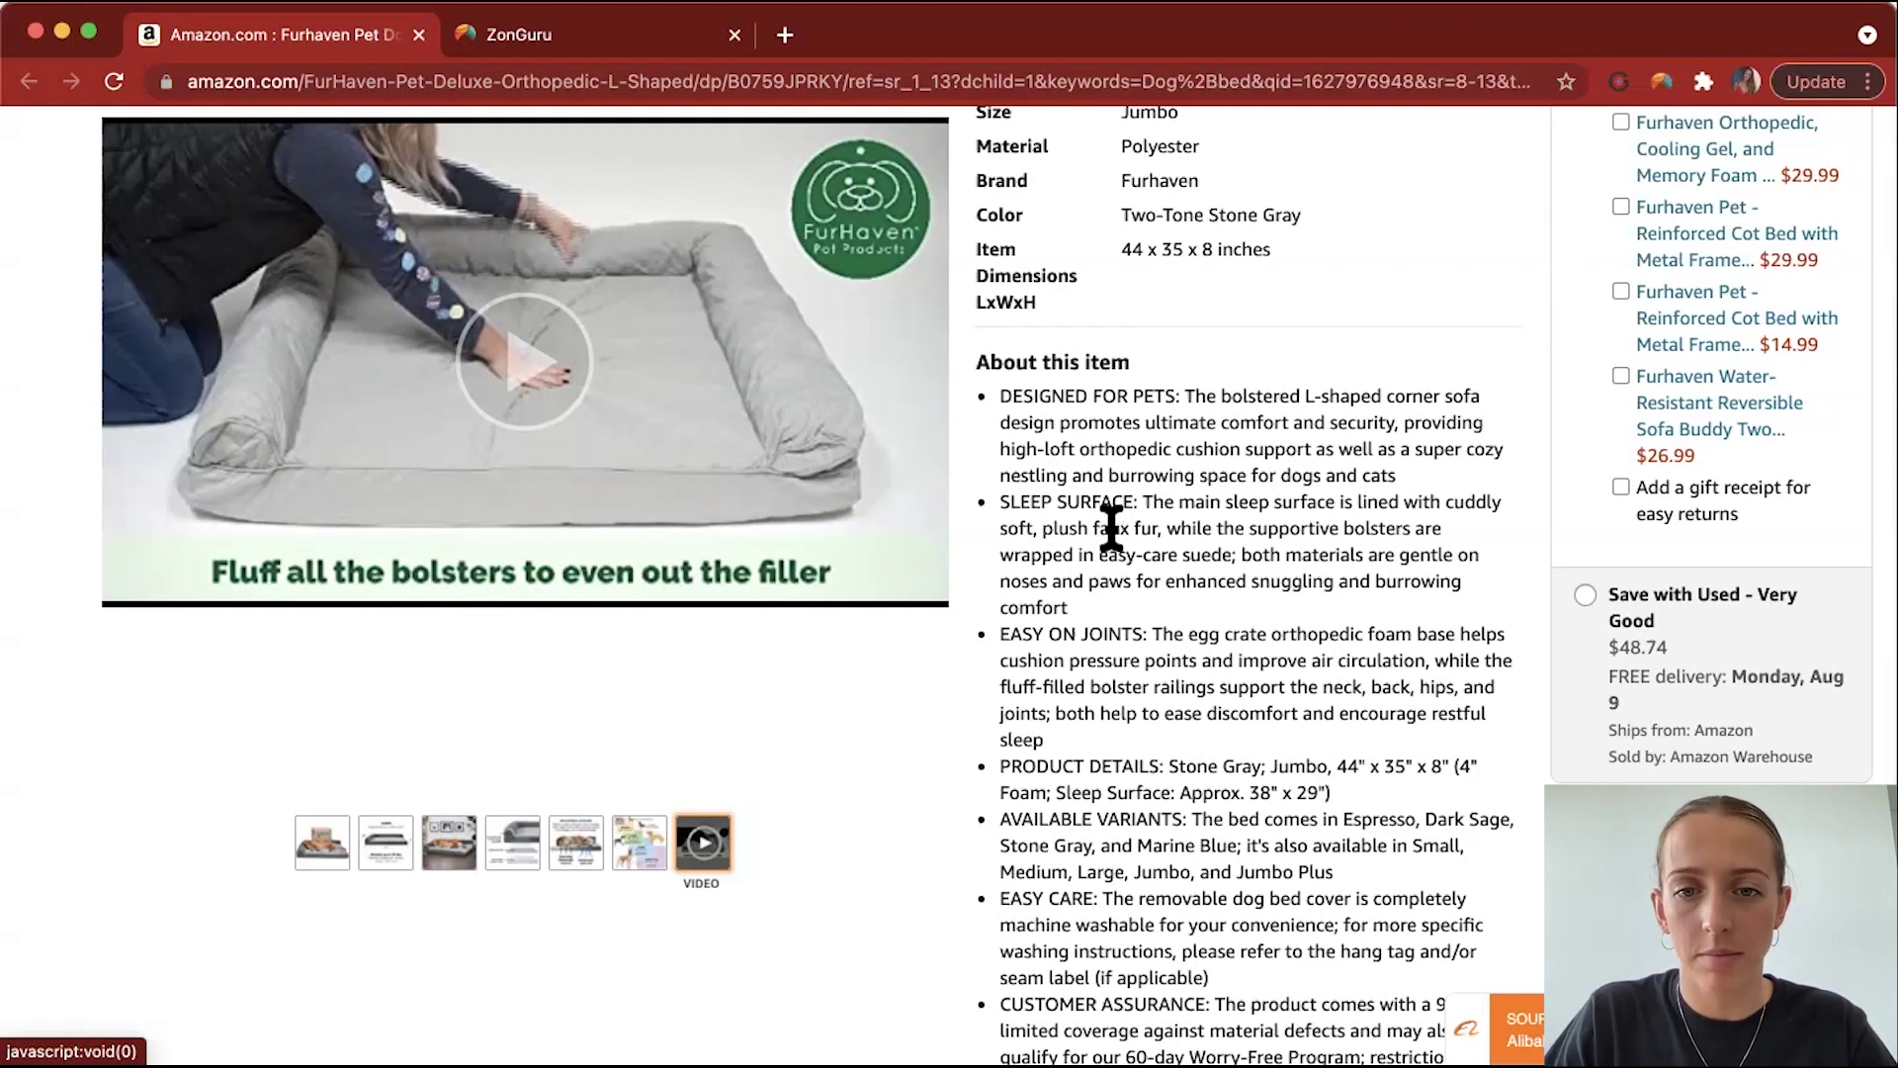
scroll(1061, 593, "down", 1)
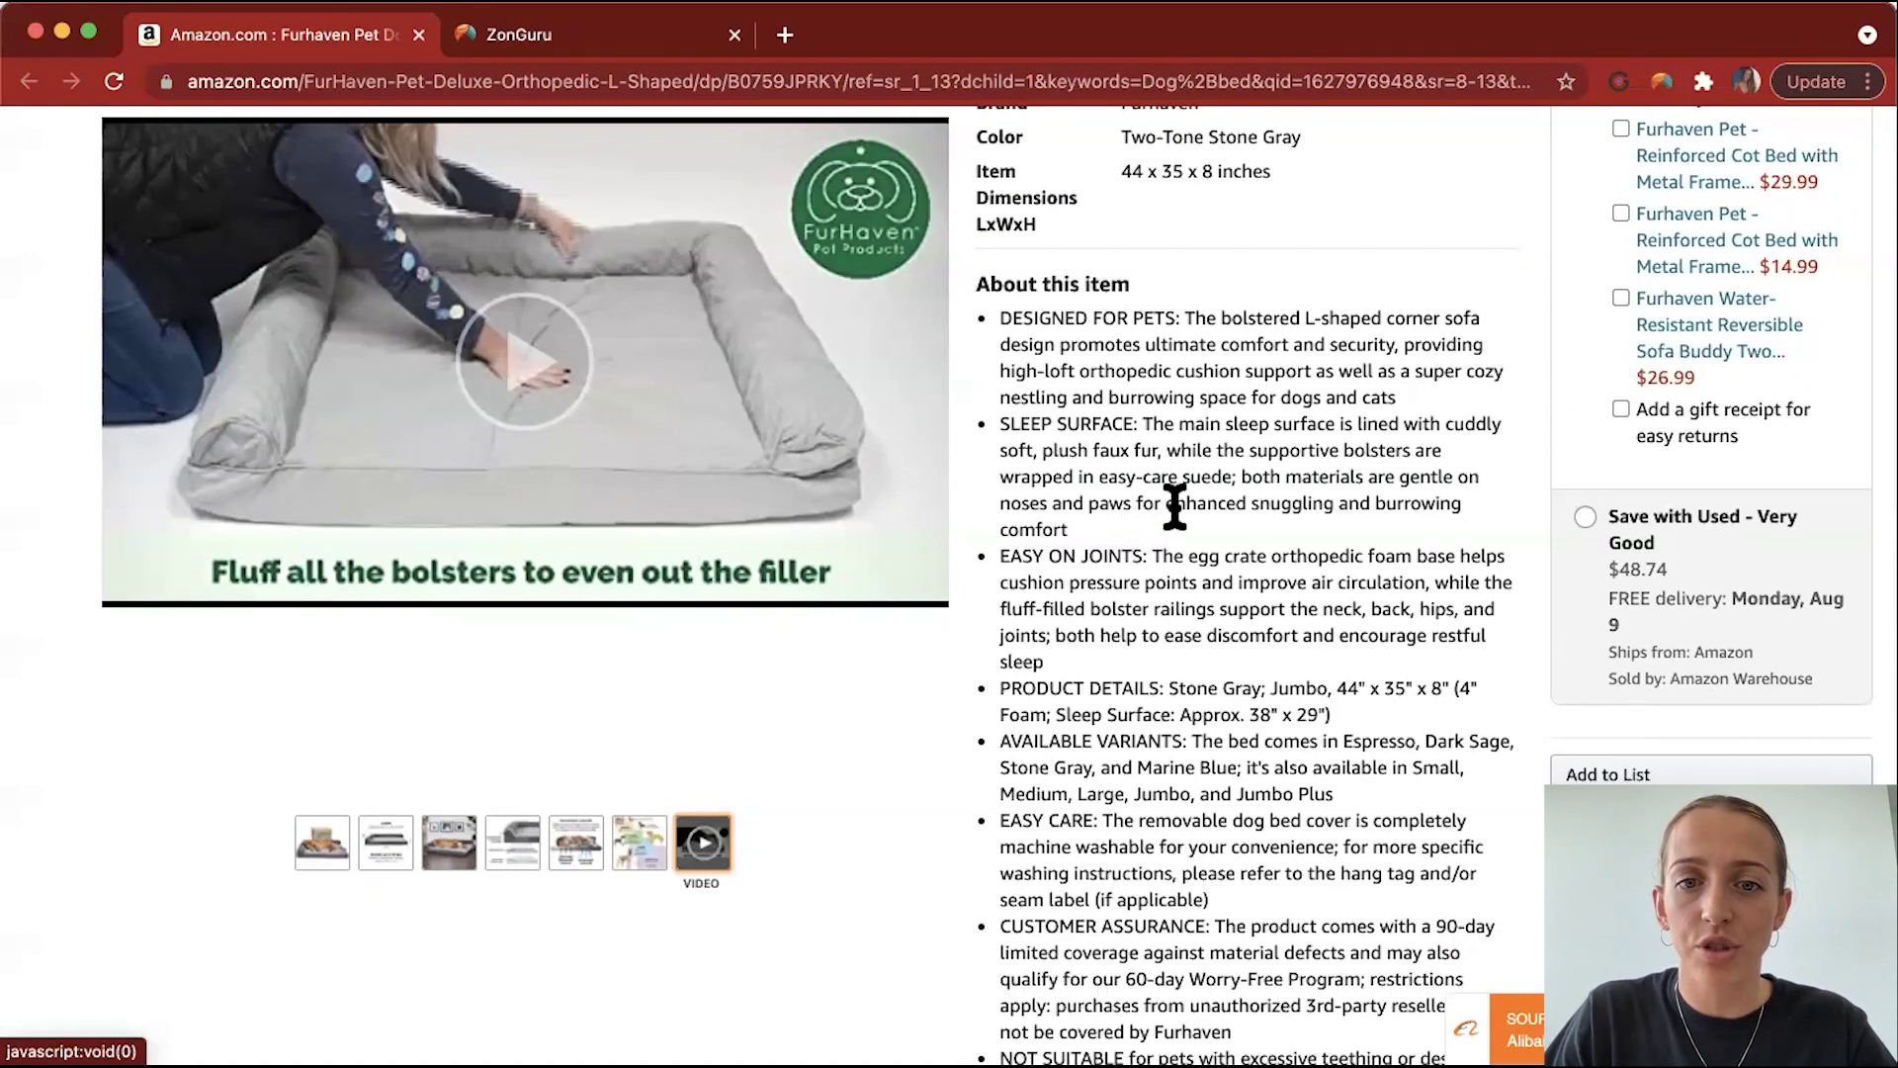
scroll(1175, 504, "down", 2)
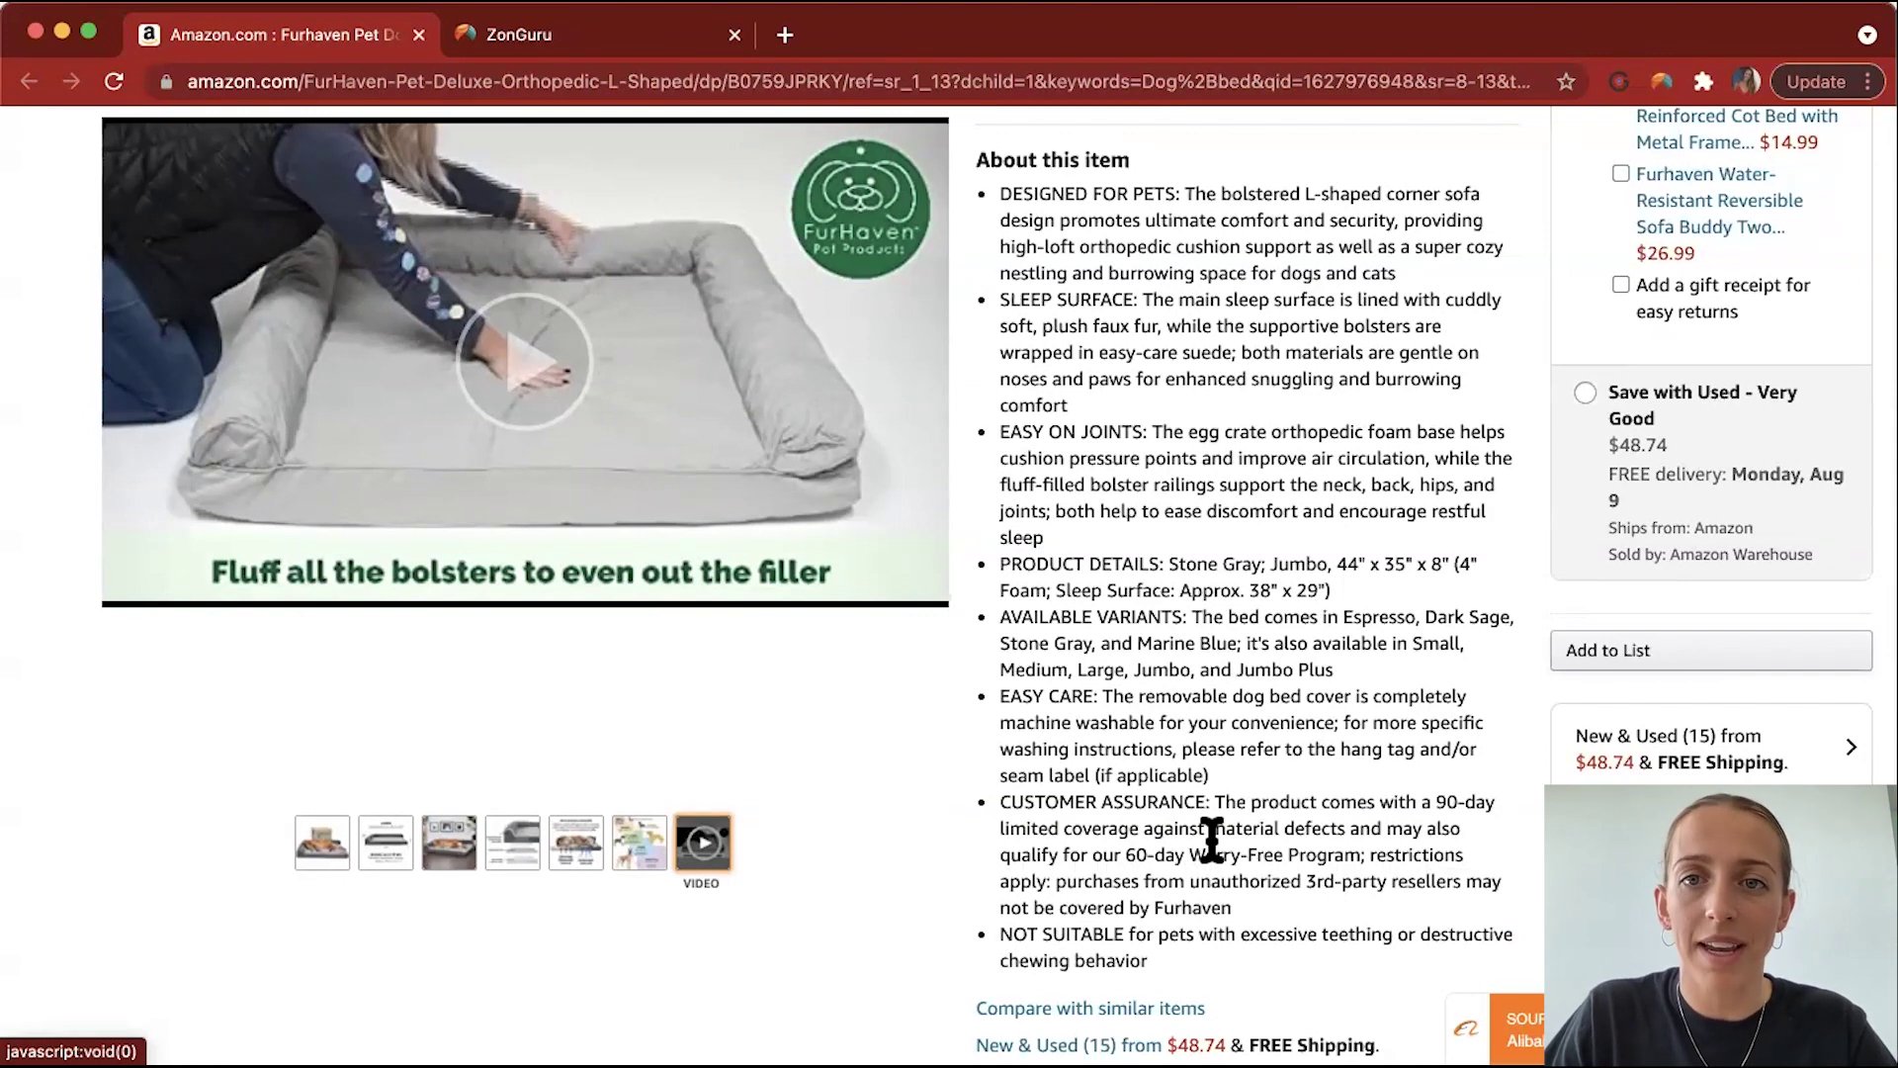
scroll(1211, 839, "down", 3)
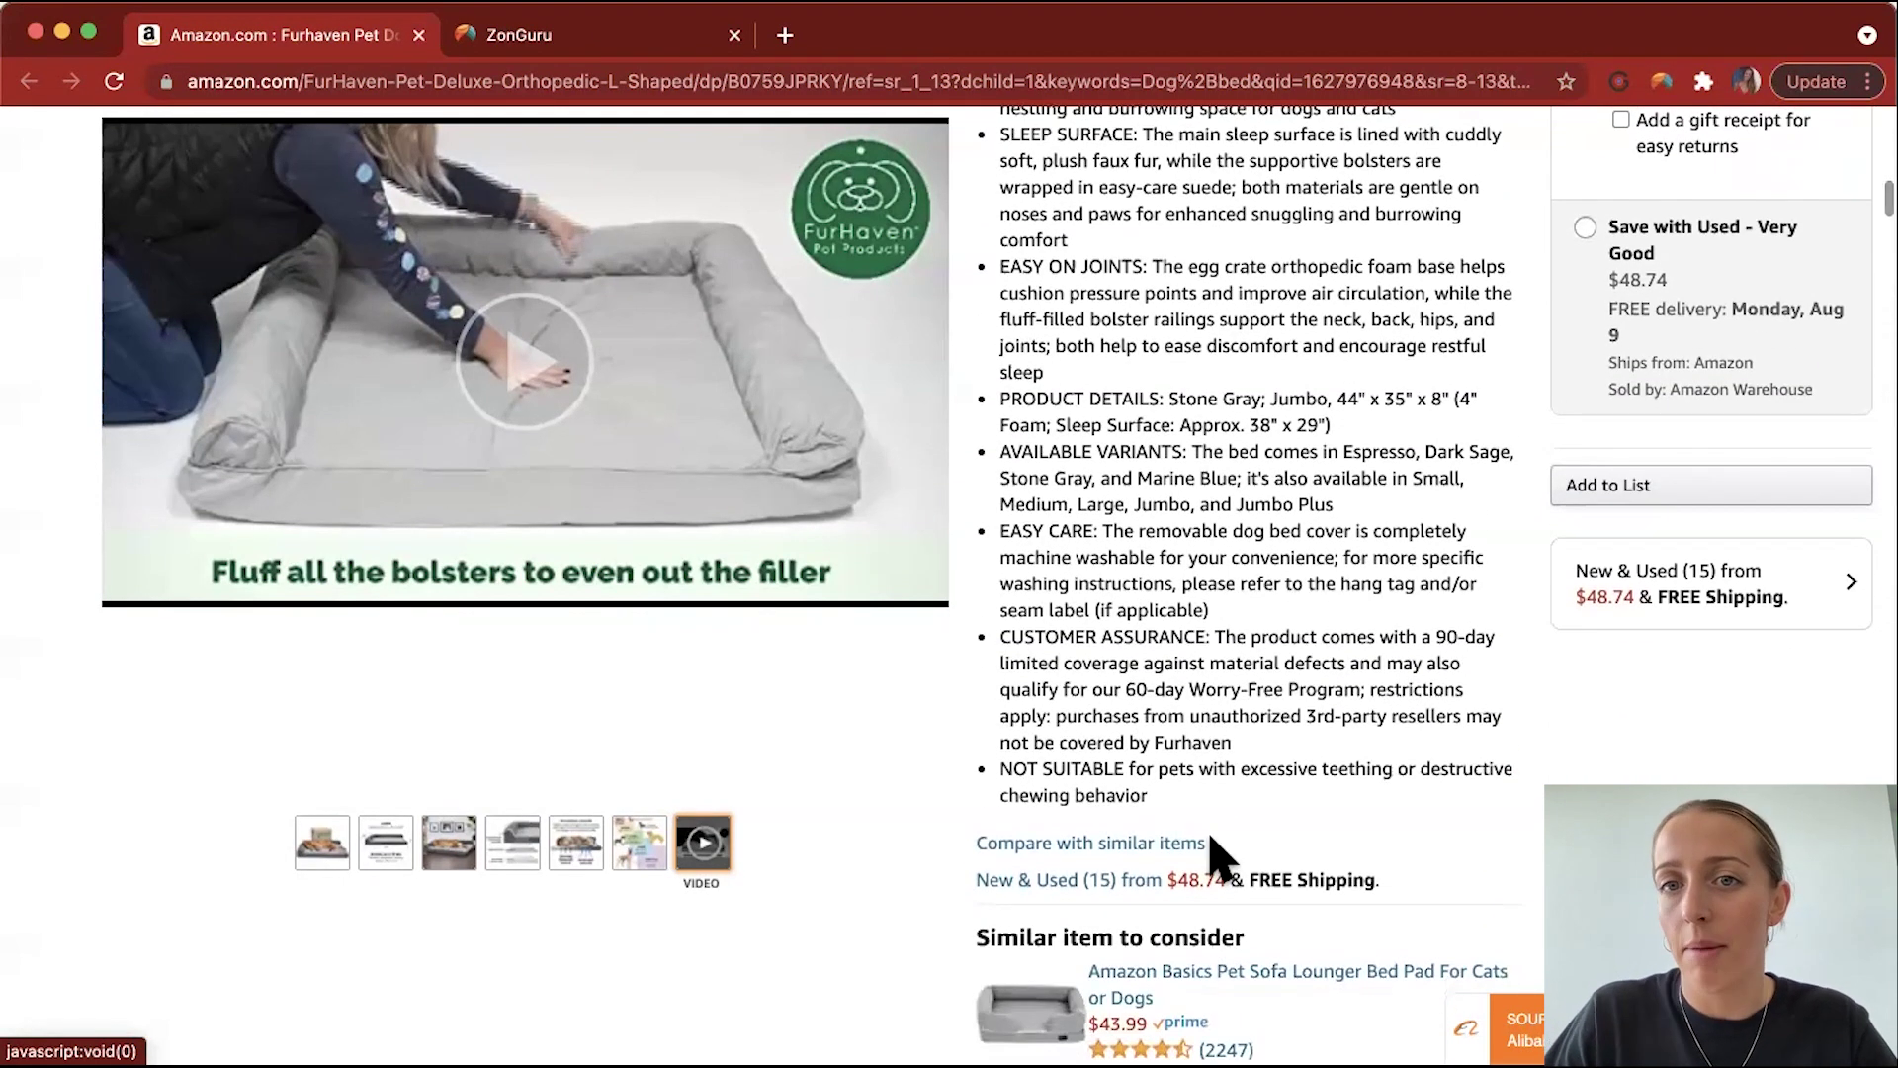
Examine the From the manufacturer section, including its brand banner, feature images and their descriptions
scroll(1219, 856, "down", 5)
scroll(1212, 840, "down", 5)
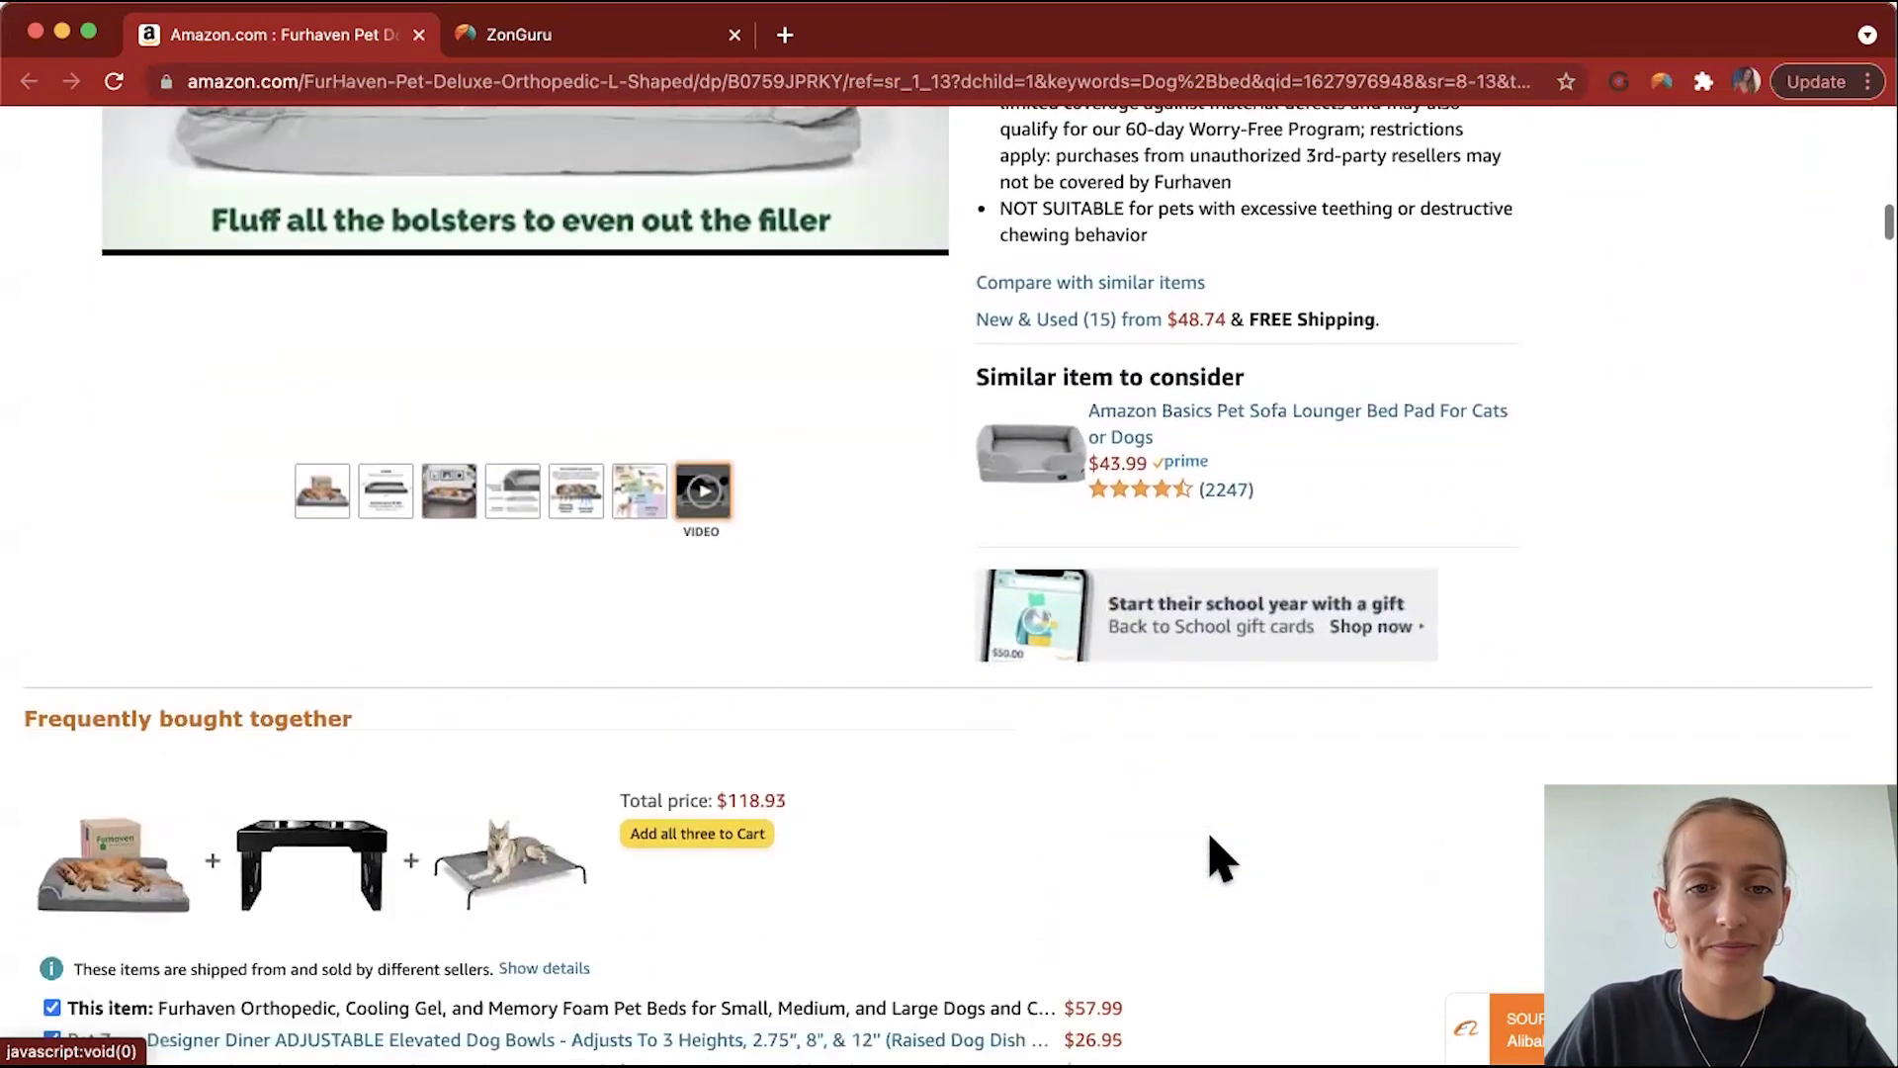
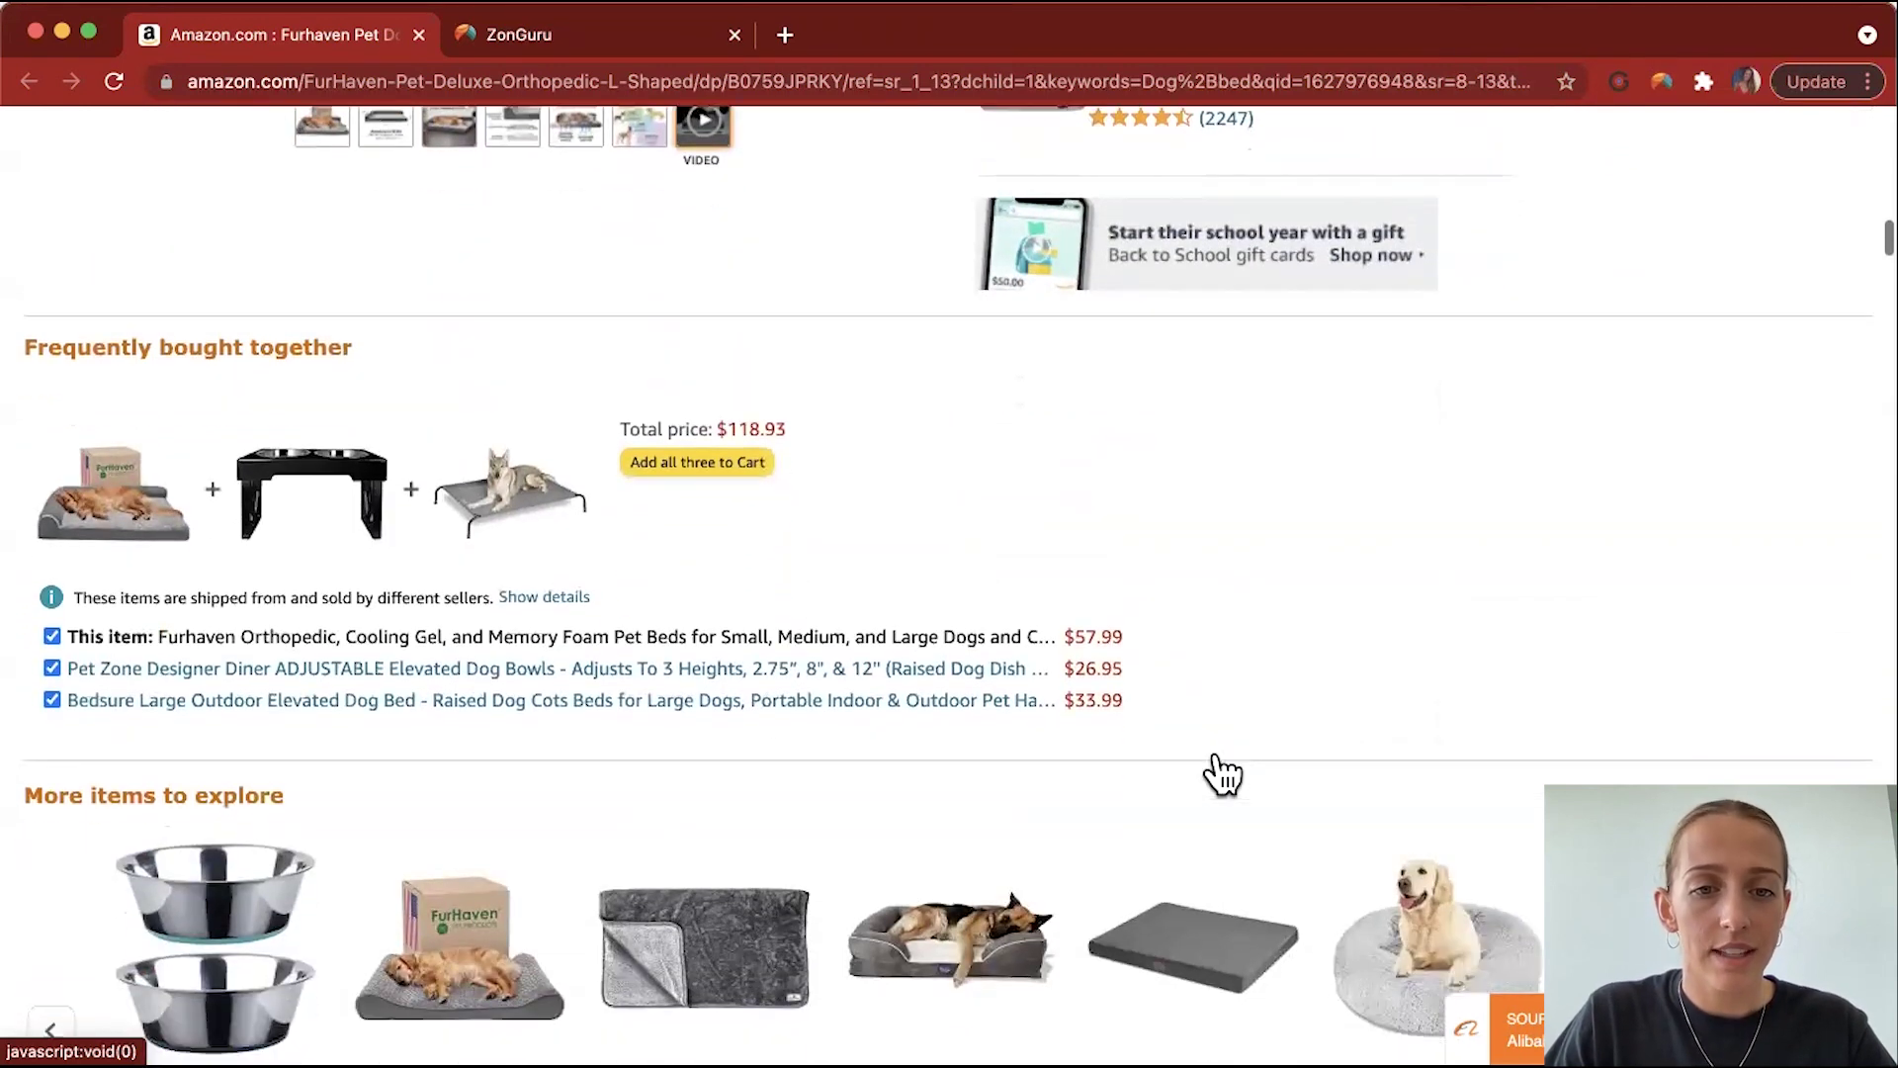
scroll(1231, 737, "down", 15)
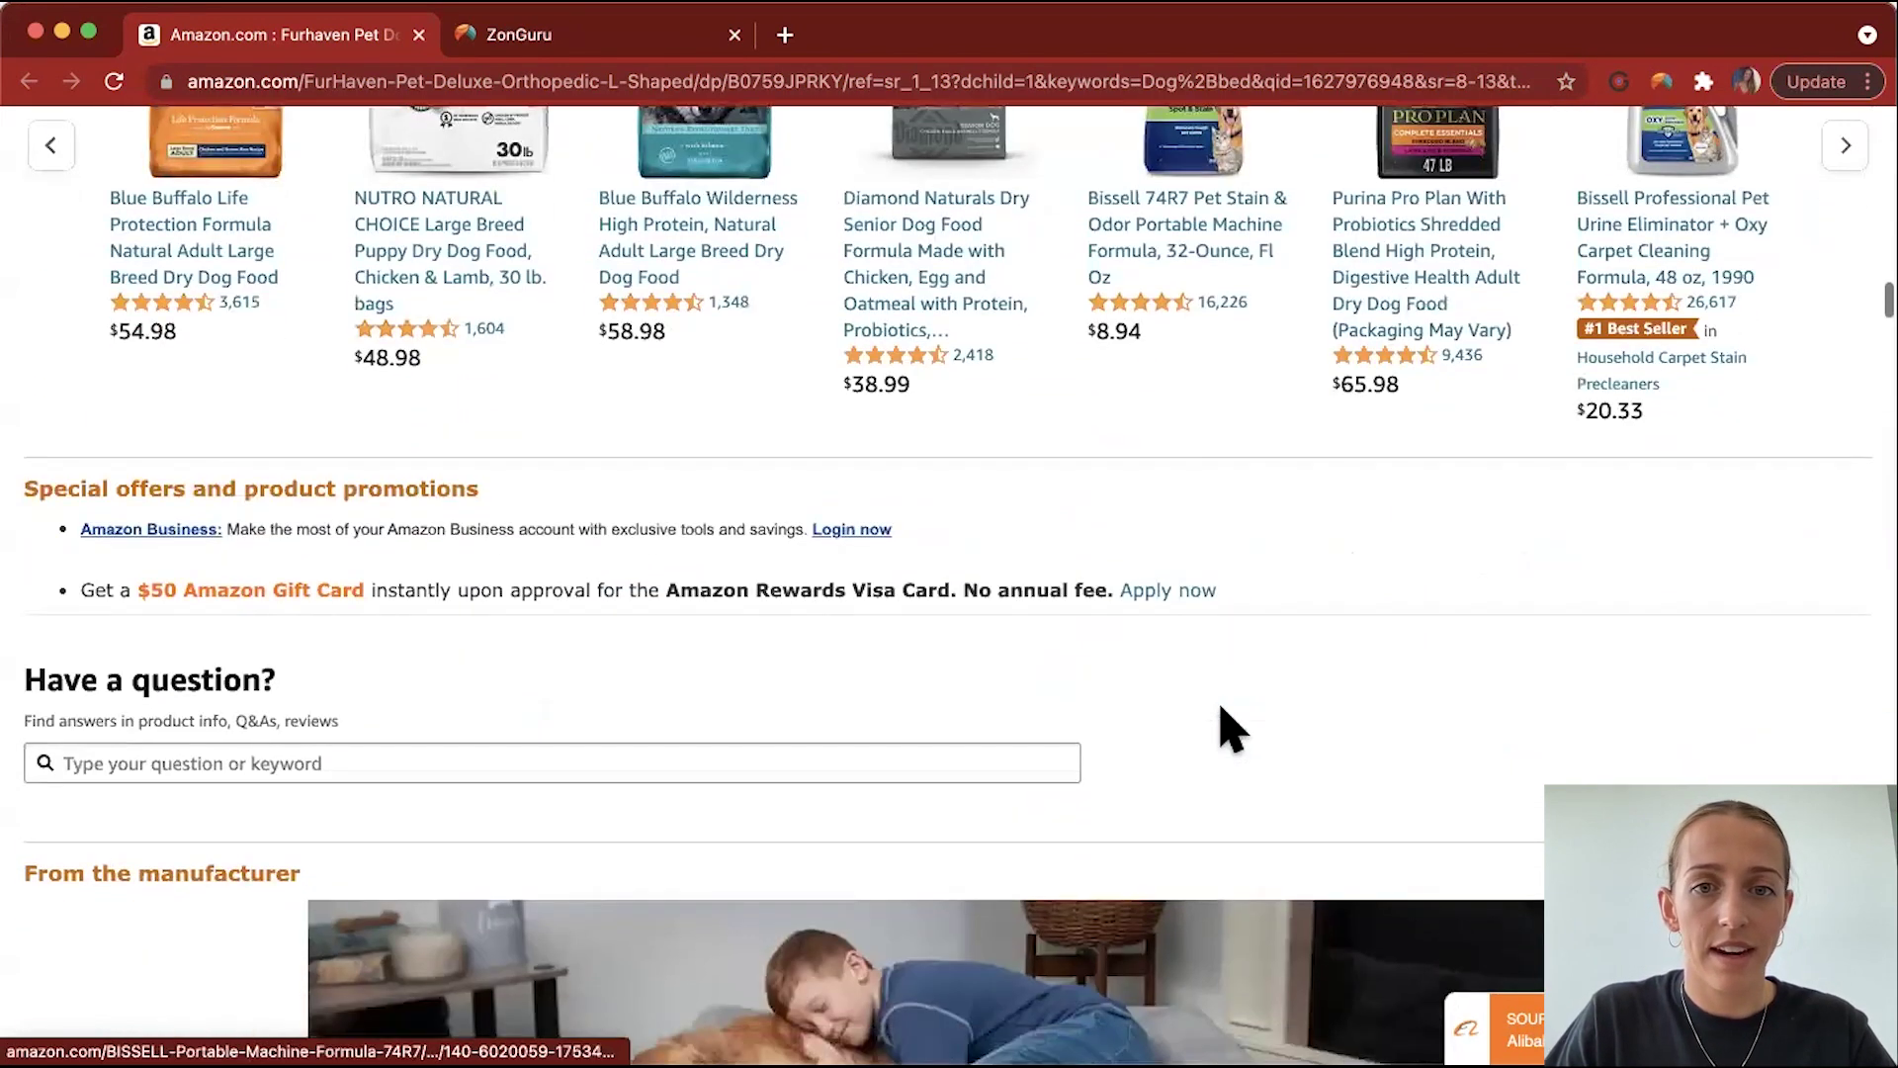
scroll(1649, 678, "down", 4)
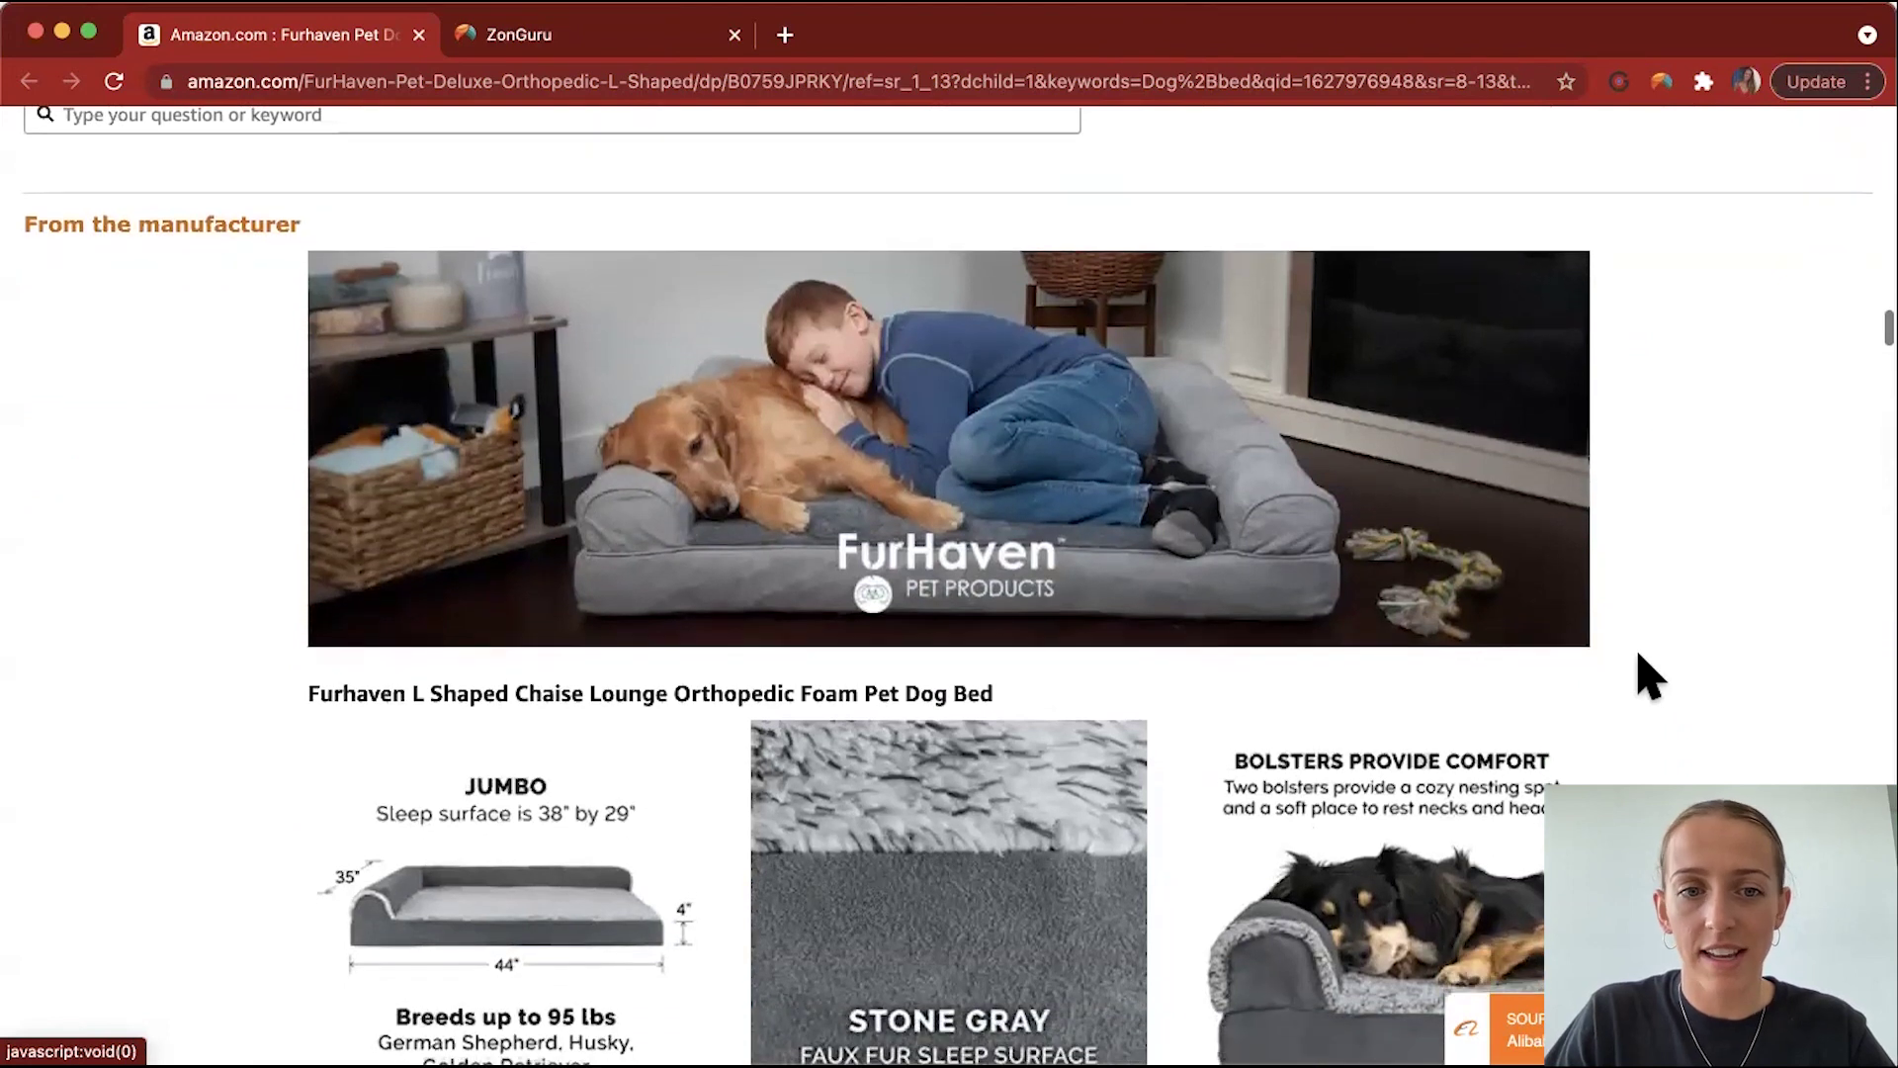
scroll(1650, 677, "down", 3)
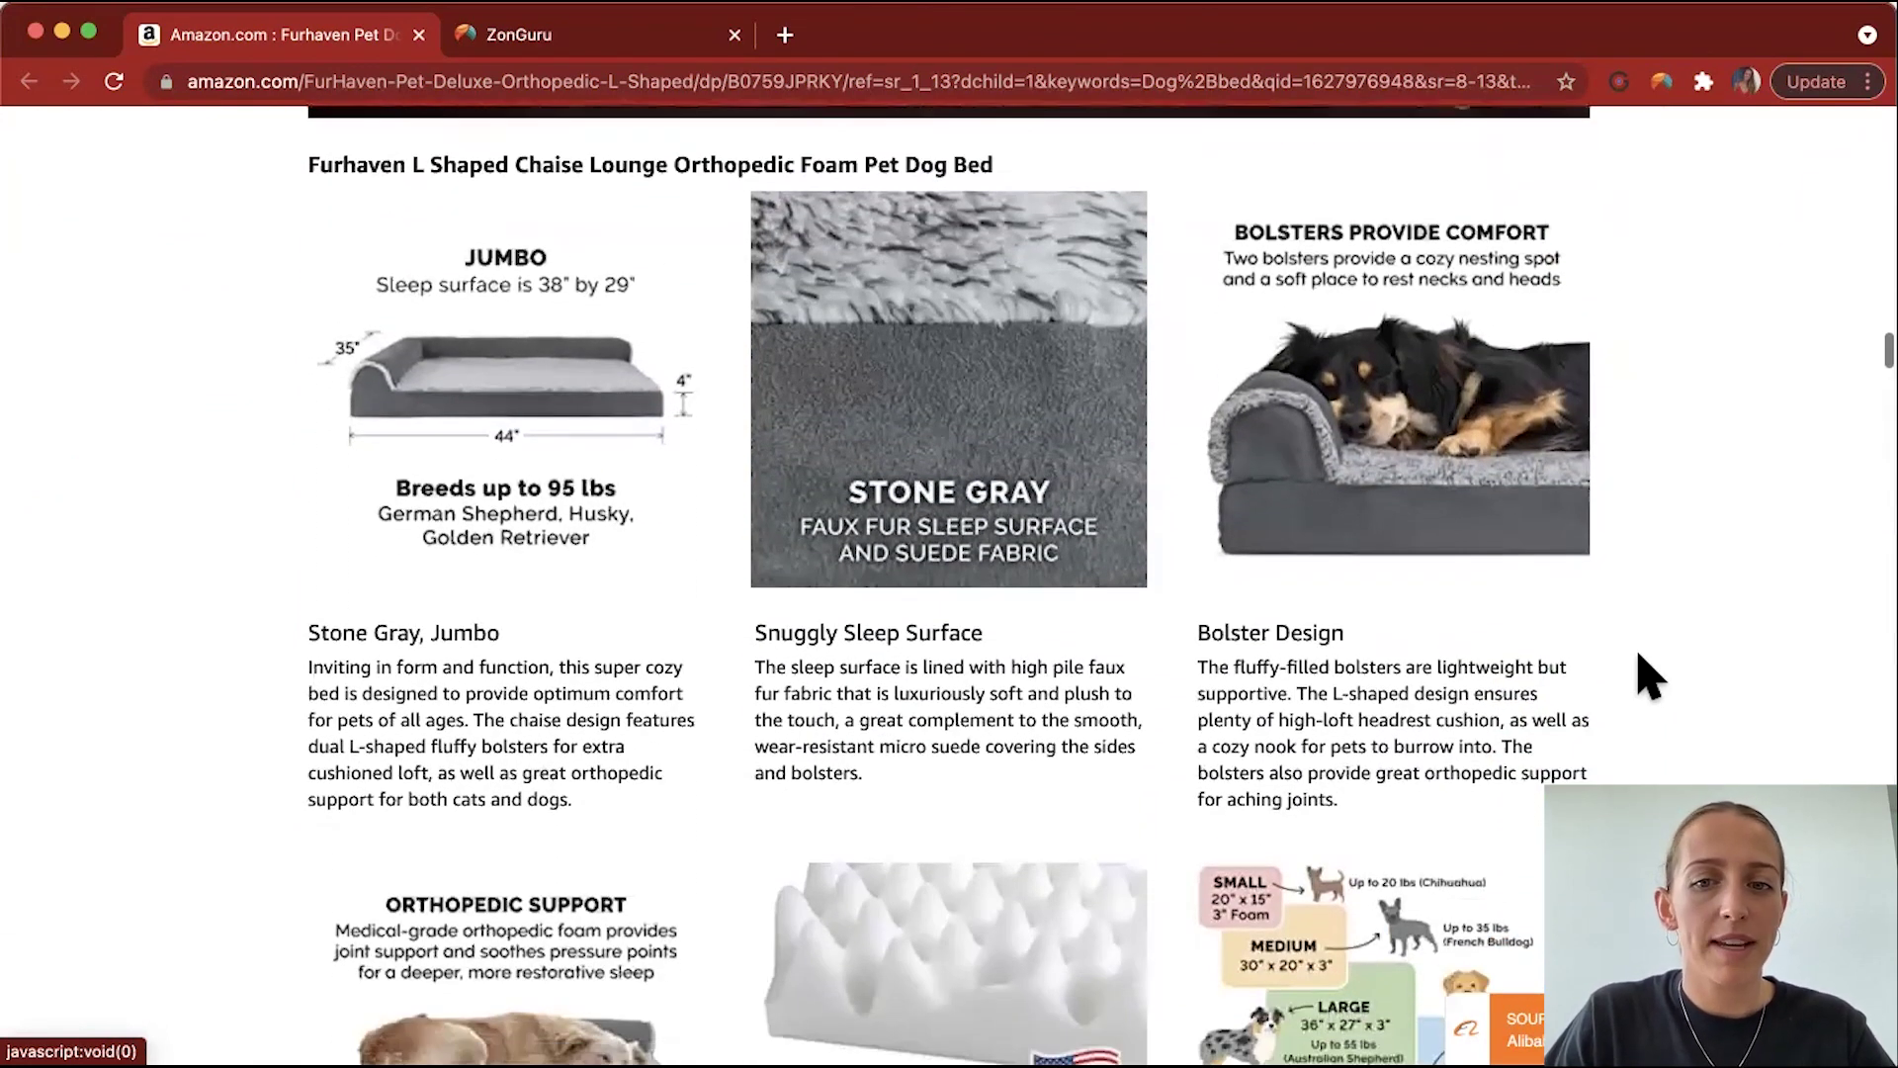
scroll(1649, 677, "down", 2)
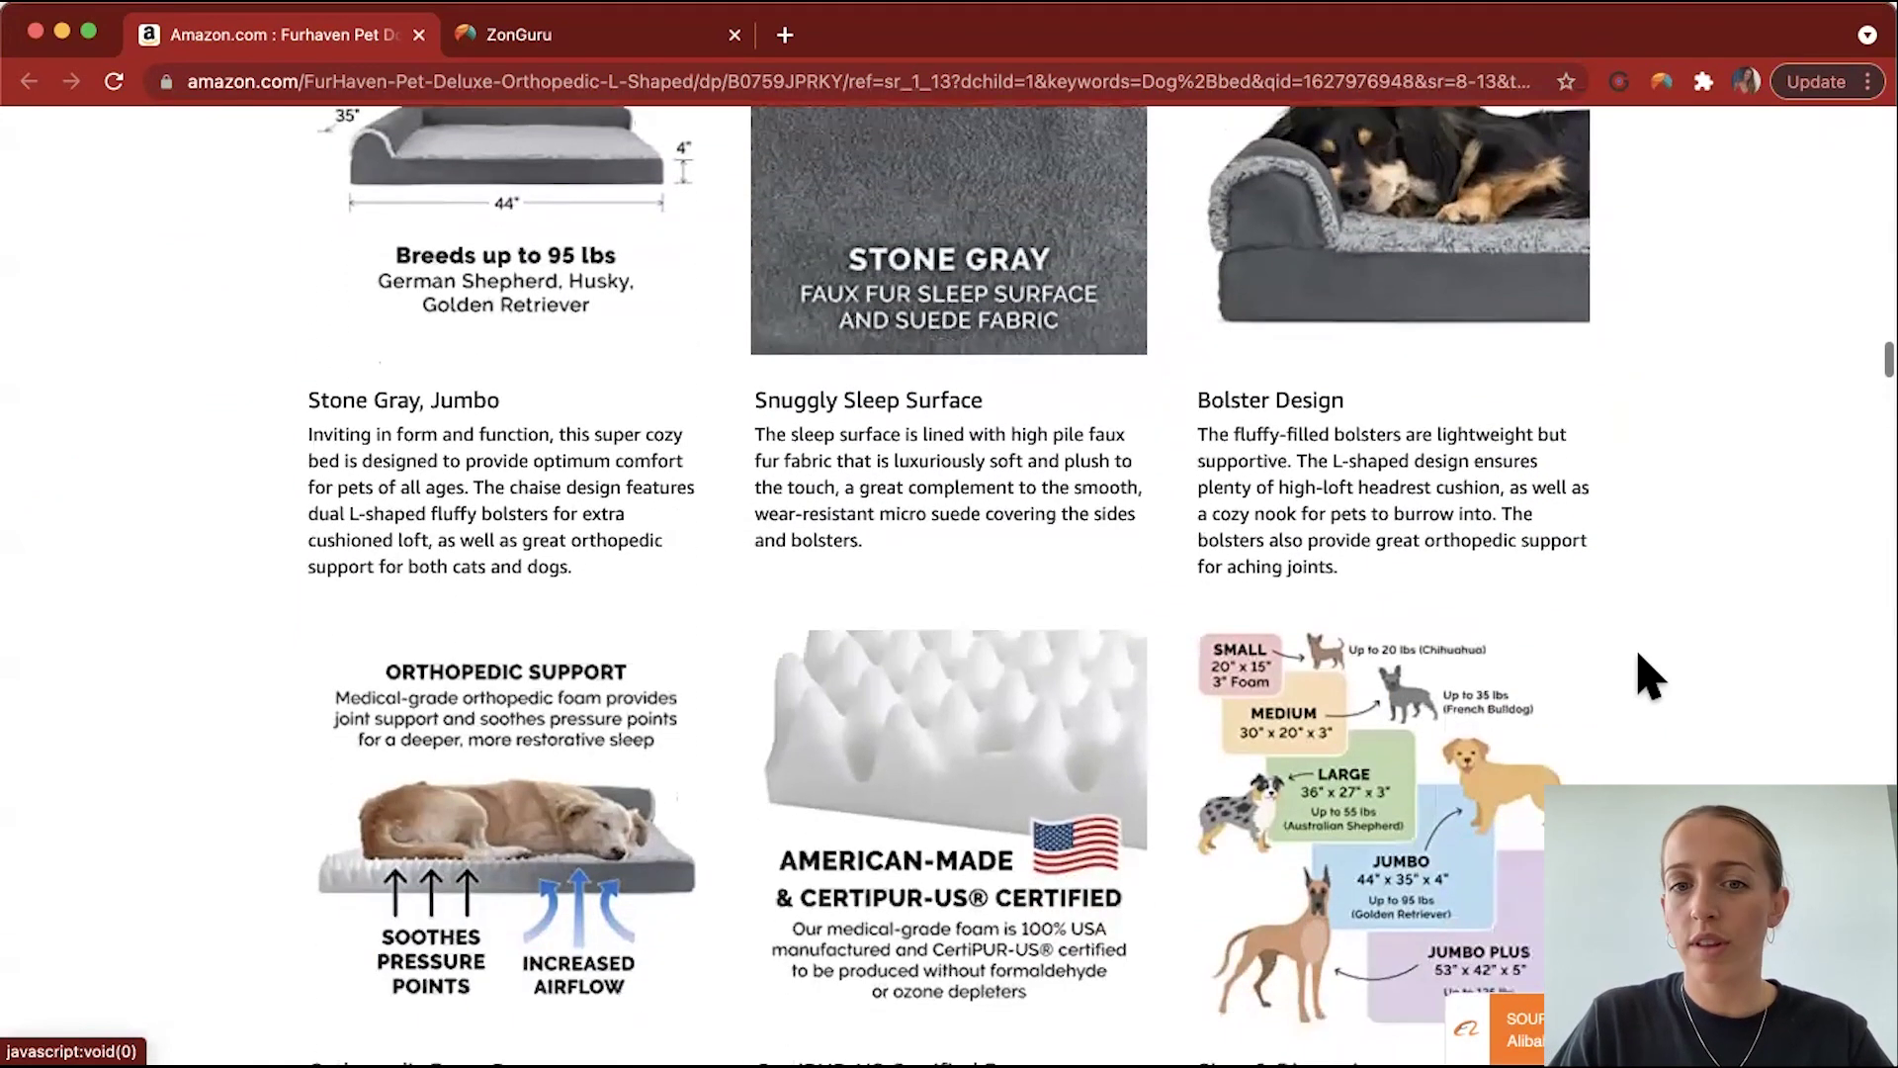
scroll(1649, 677, "up", 5)
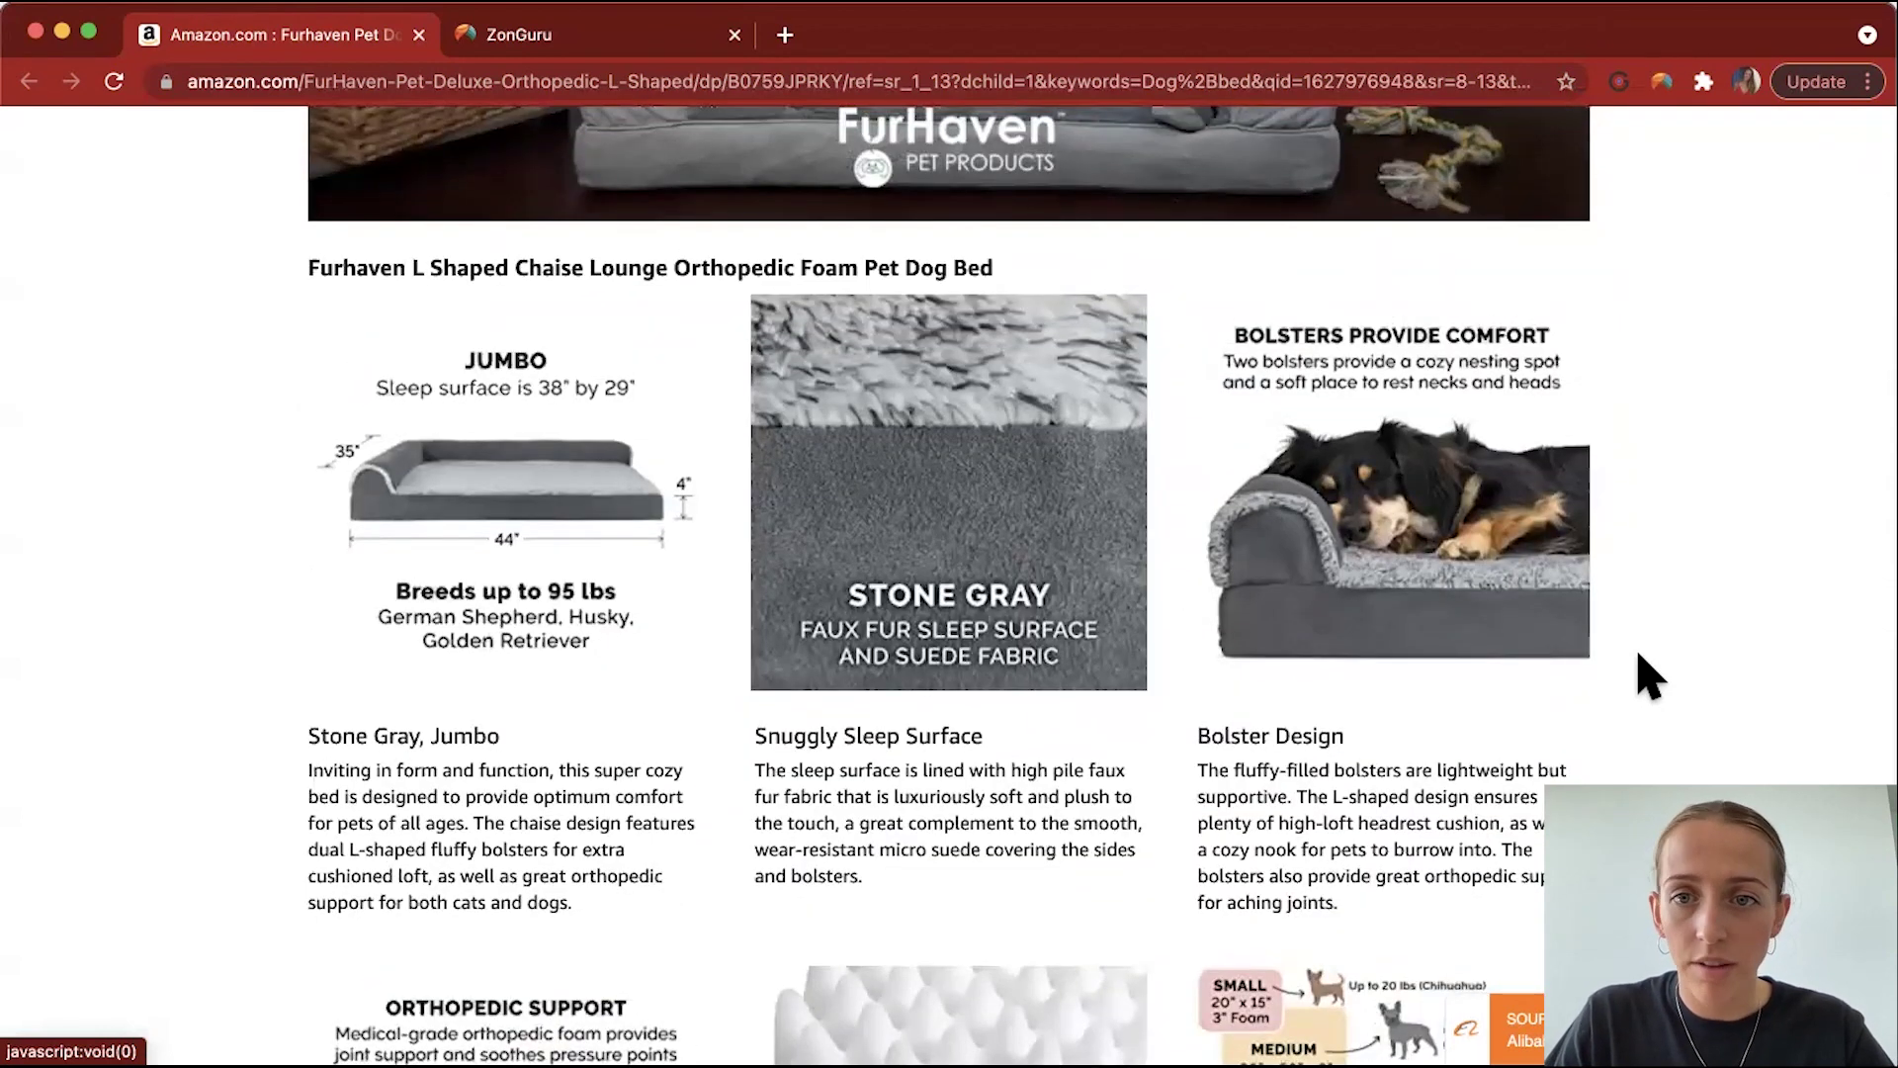
scroll(1649, 677, "down", 5)
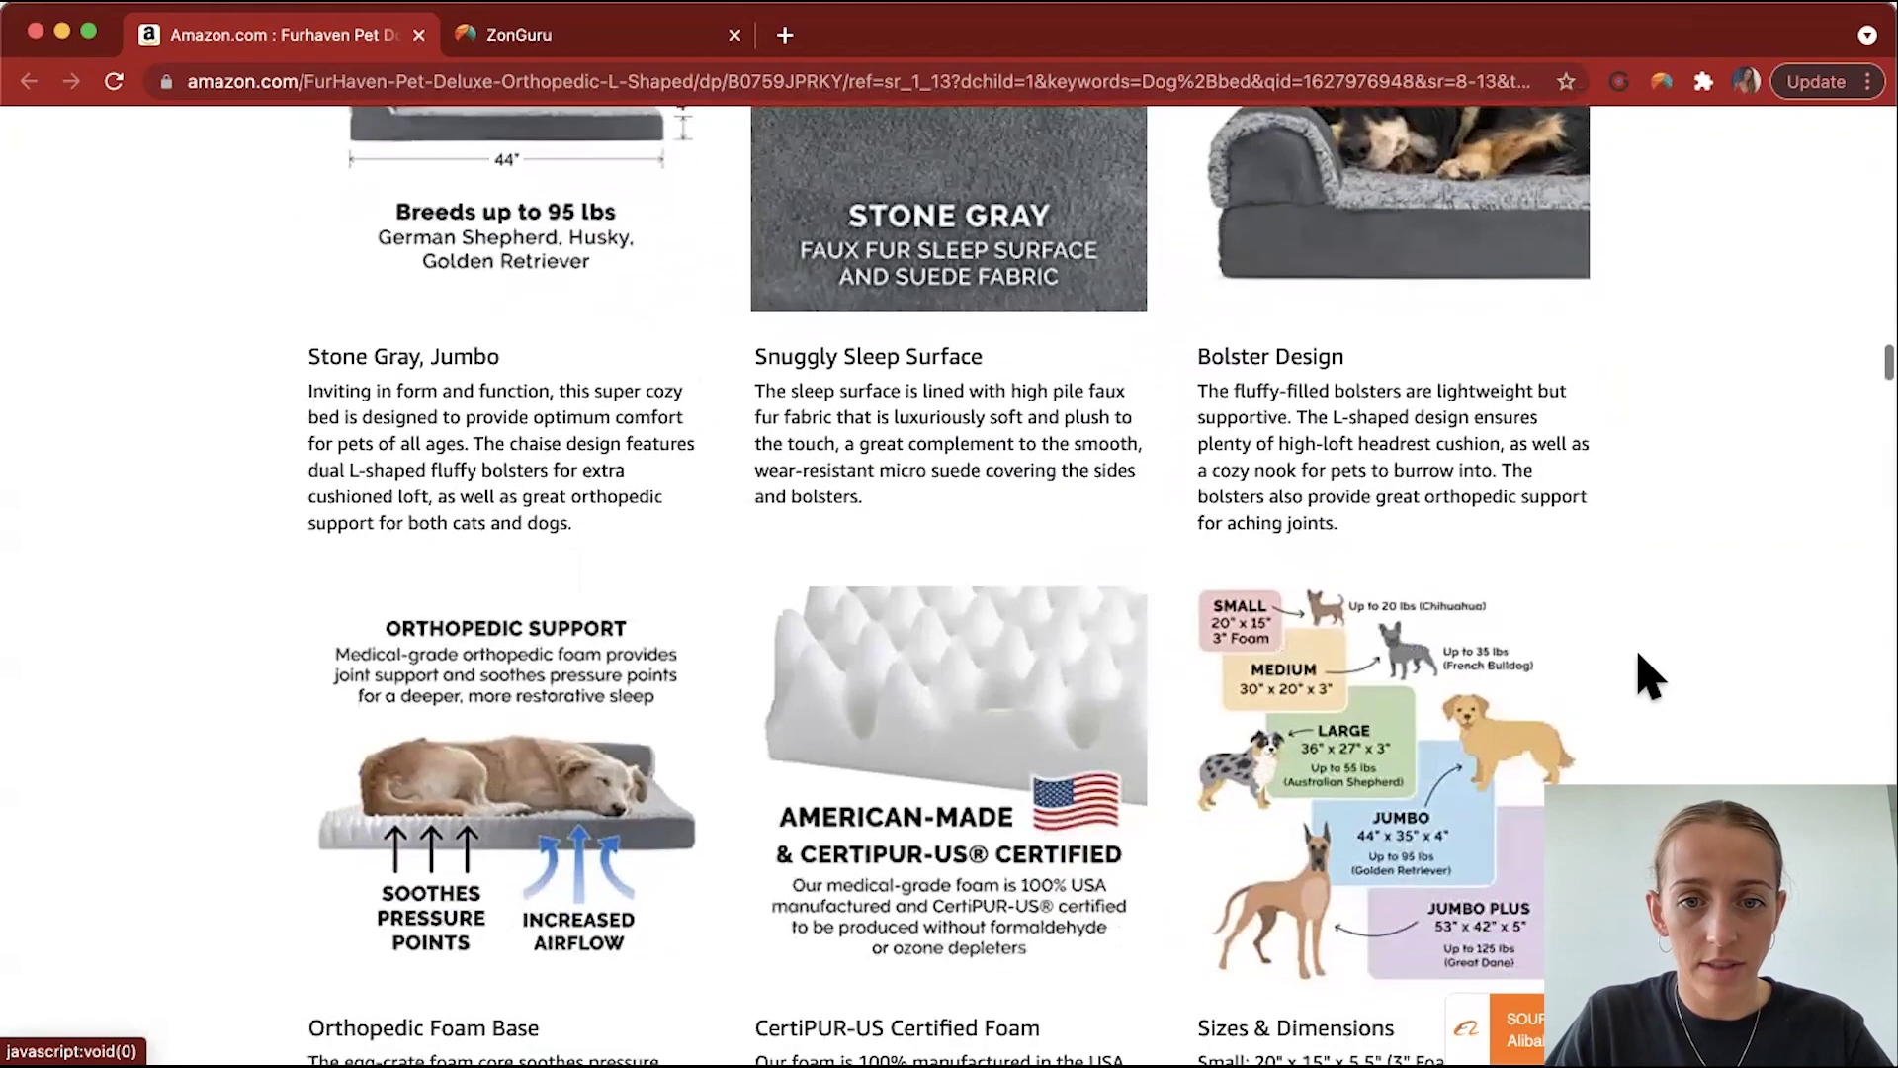
scroll(1650, 678, "down", 4)
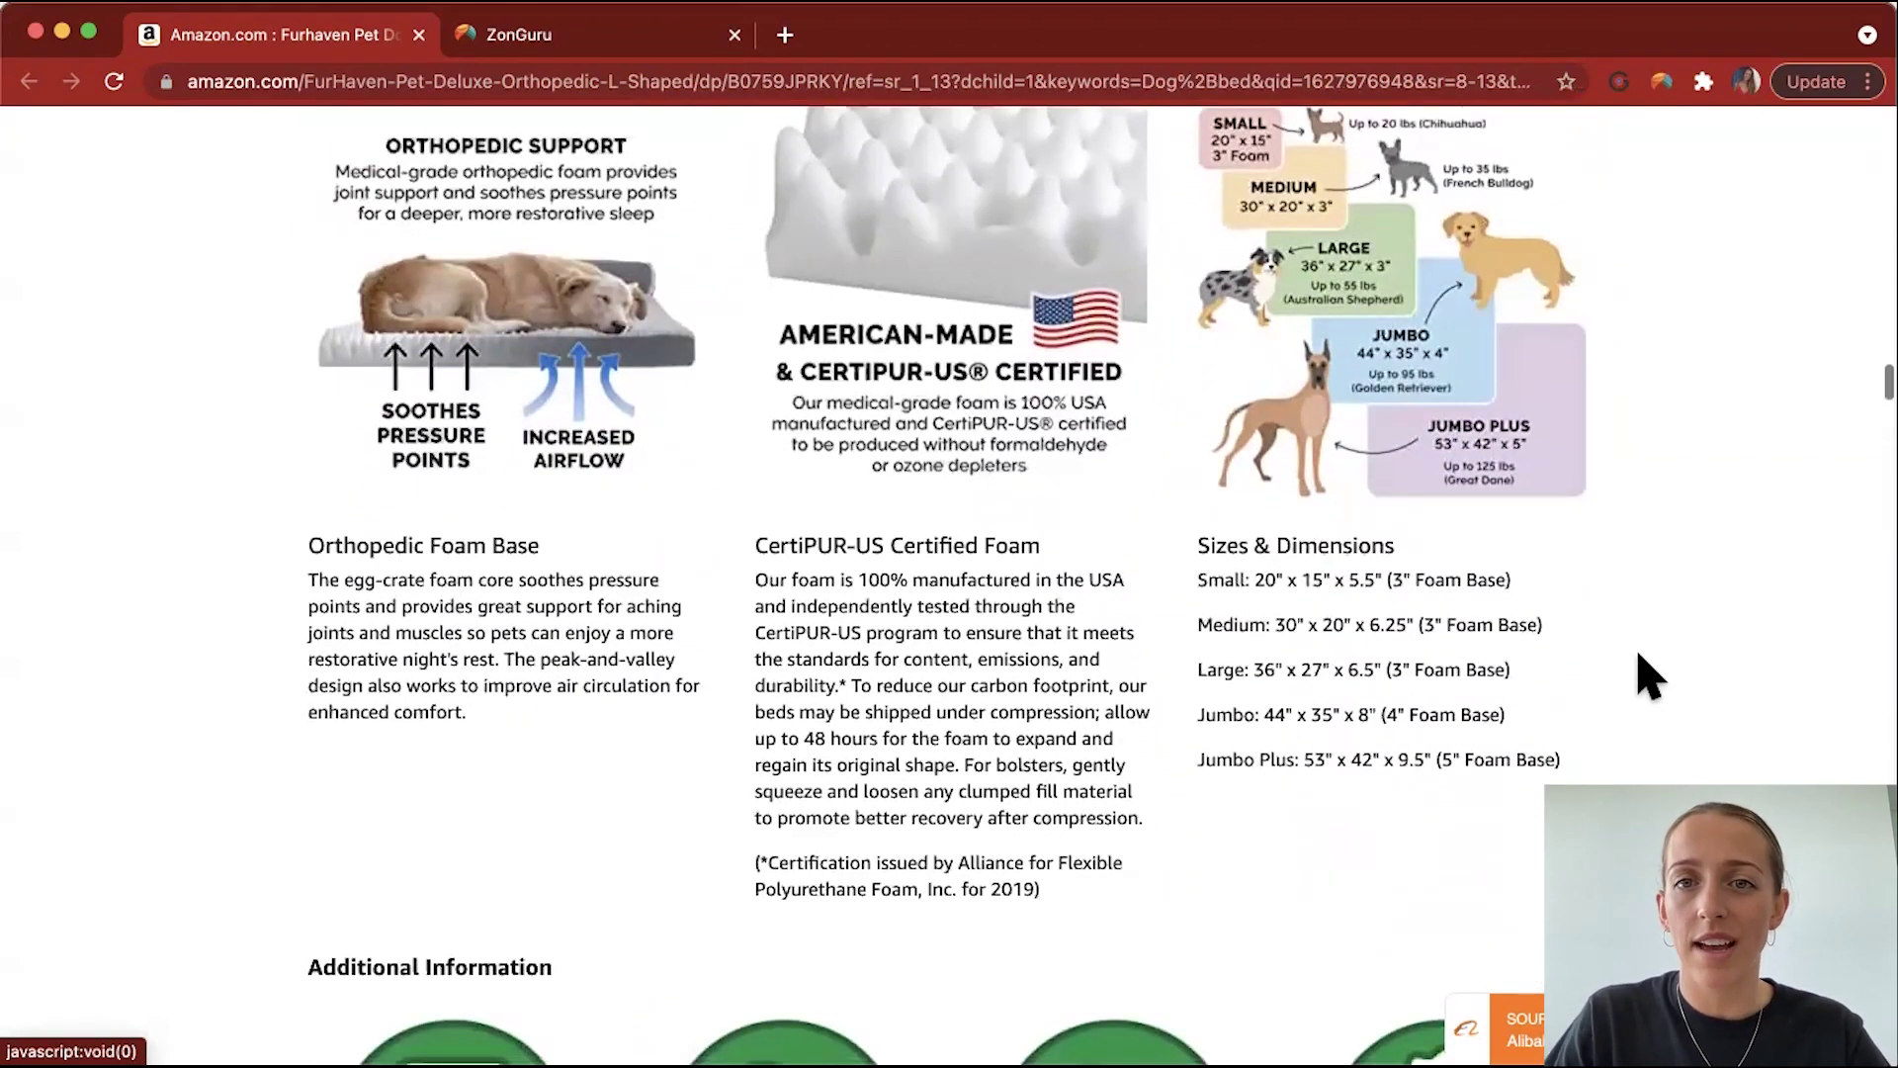
Review the manufacturer's Additional Information icons and the comparison table of other Furhaven beds
scroll(1649, 677, "down", 5)
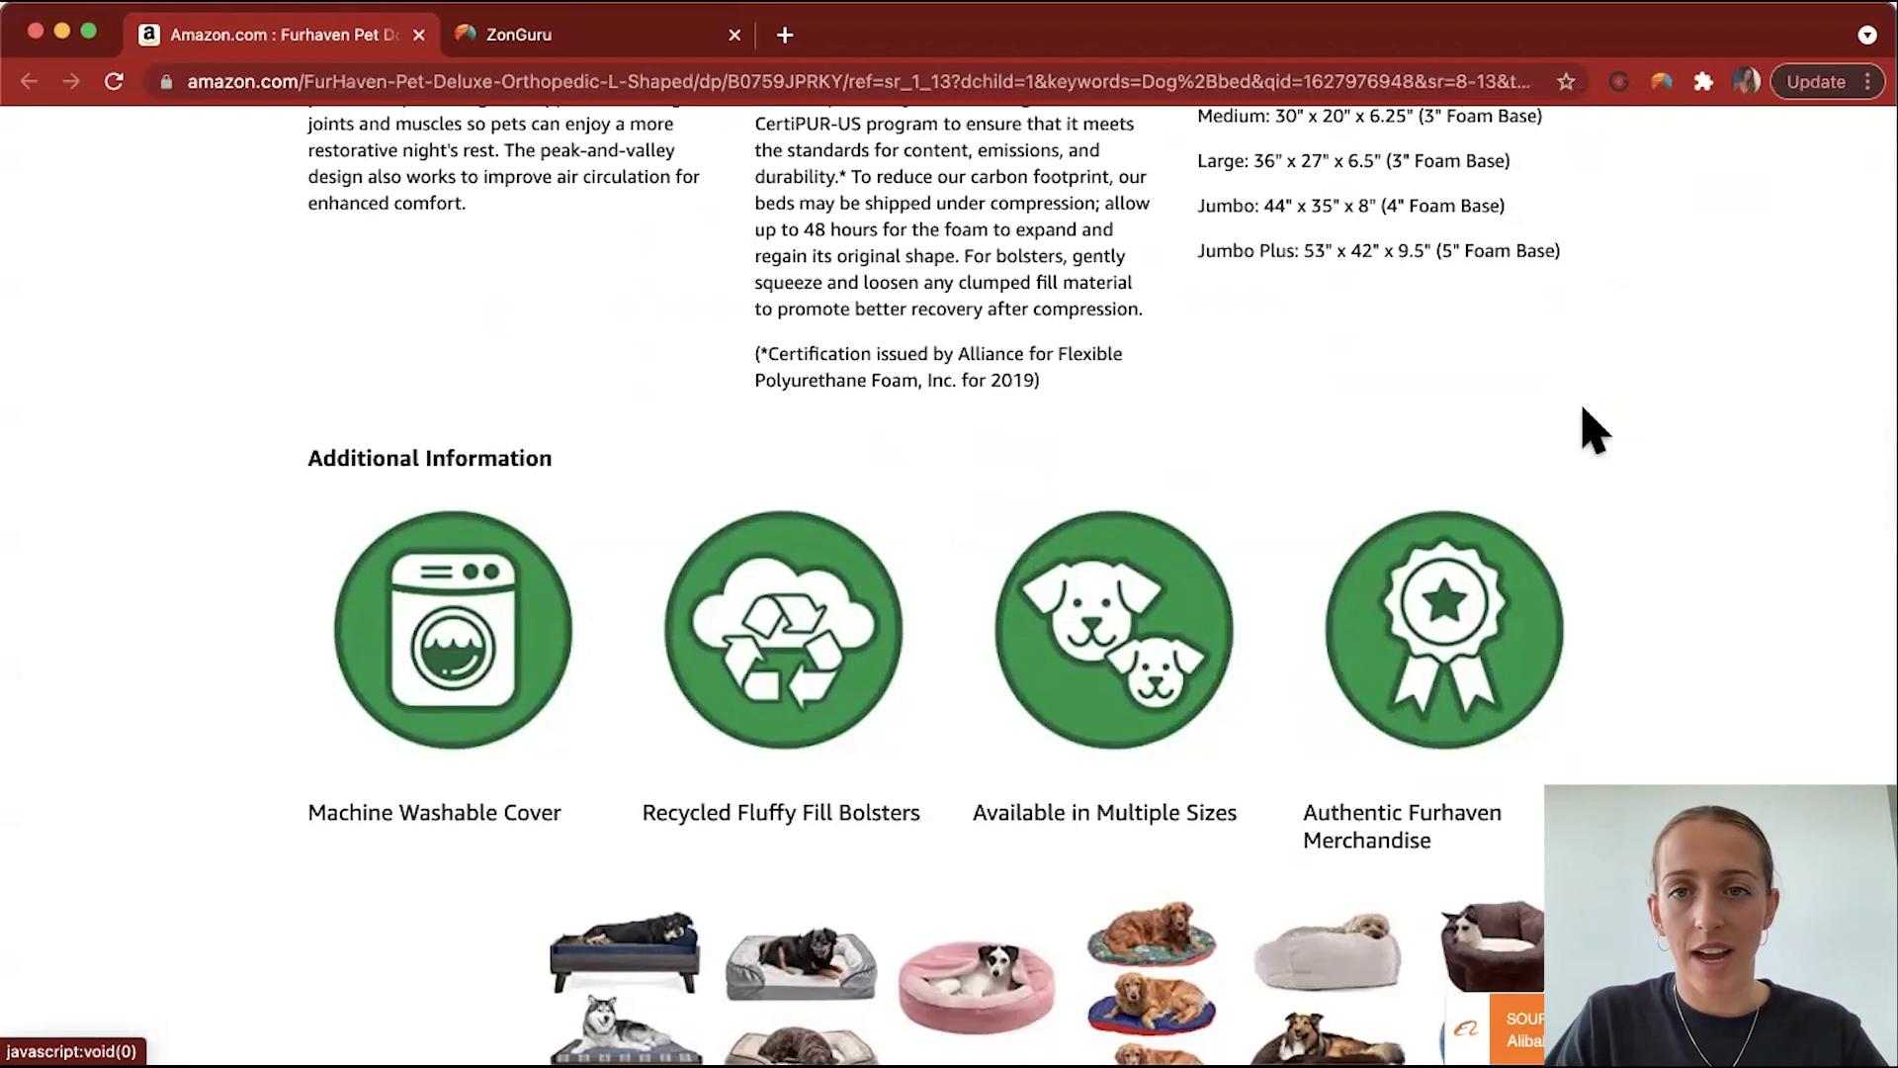
scroll(1584, 409, "down", 4)
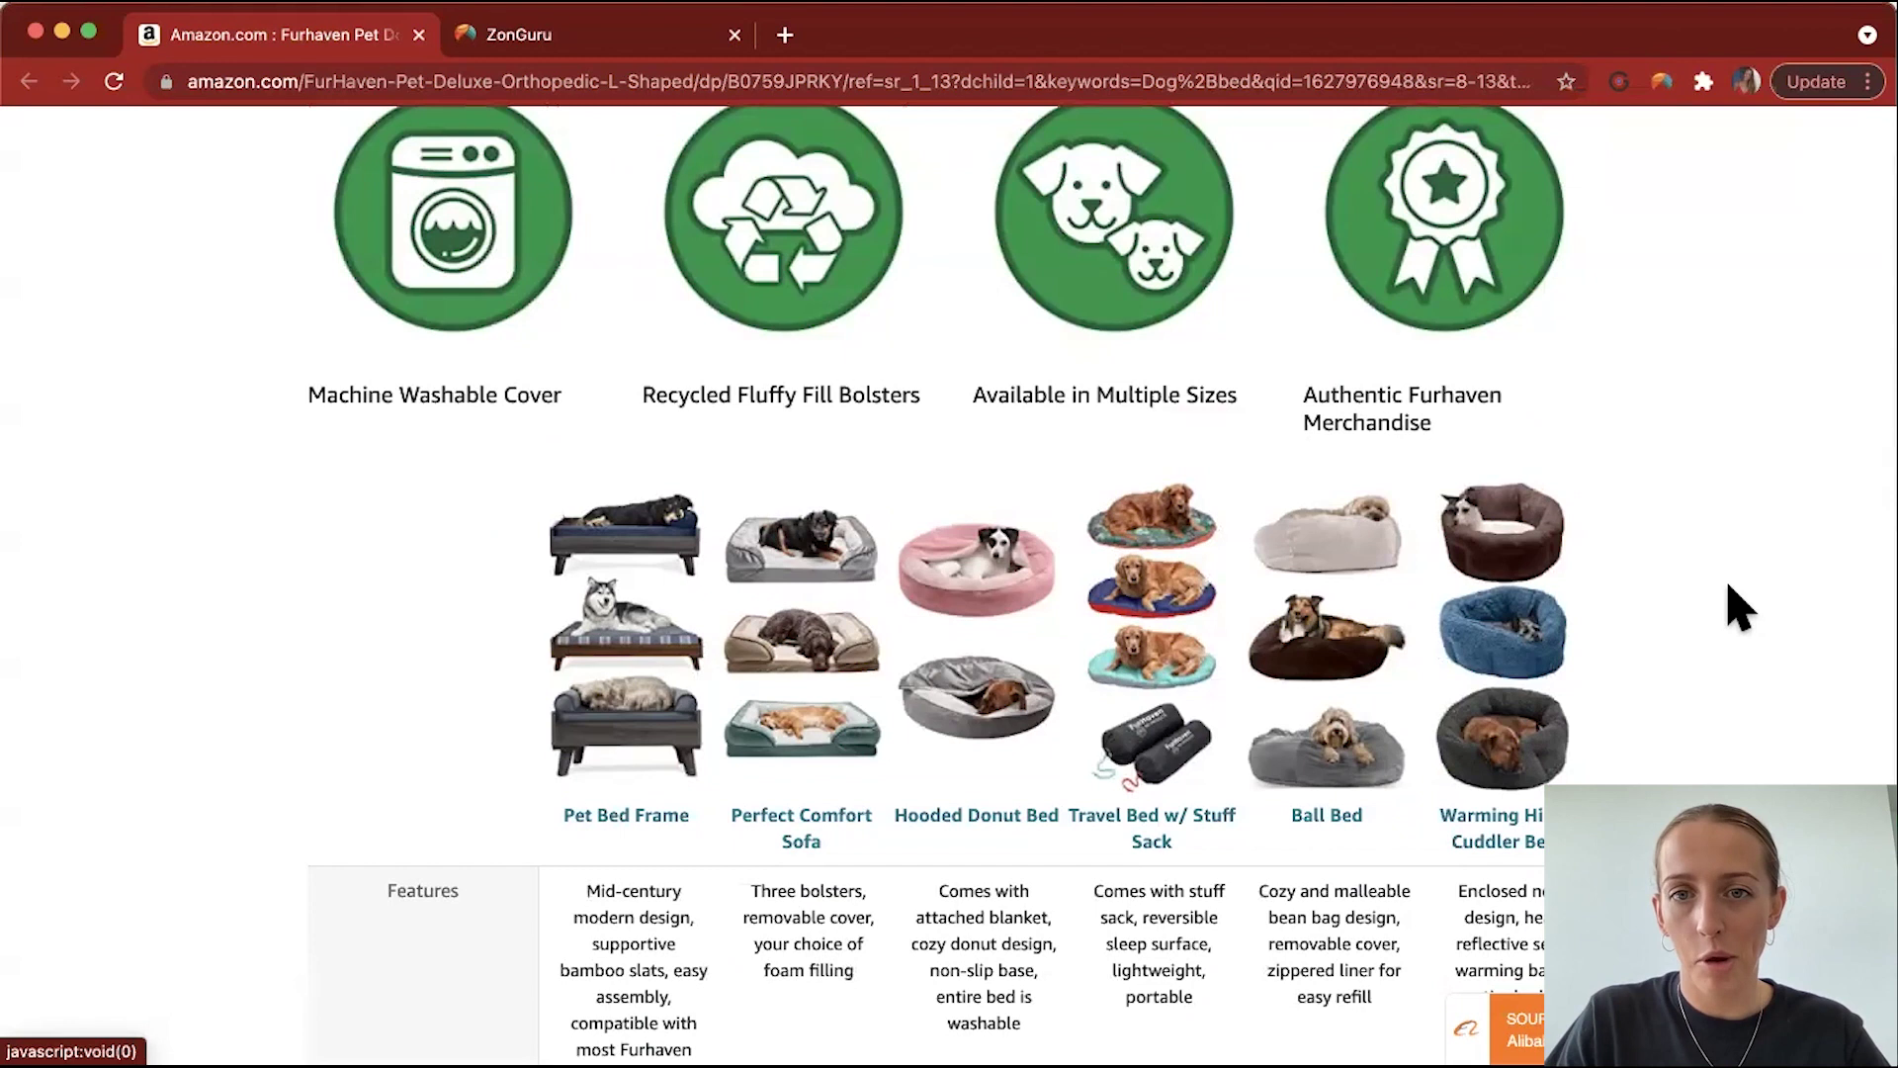
scroll(1740, 607, "down", 2)
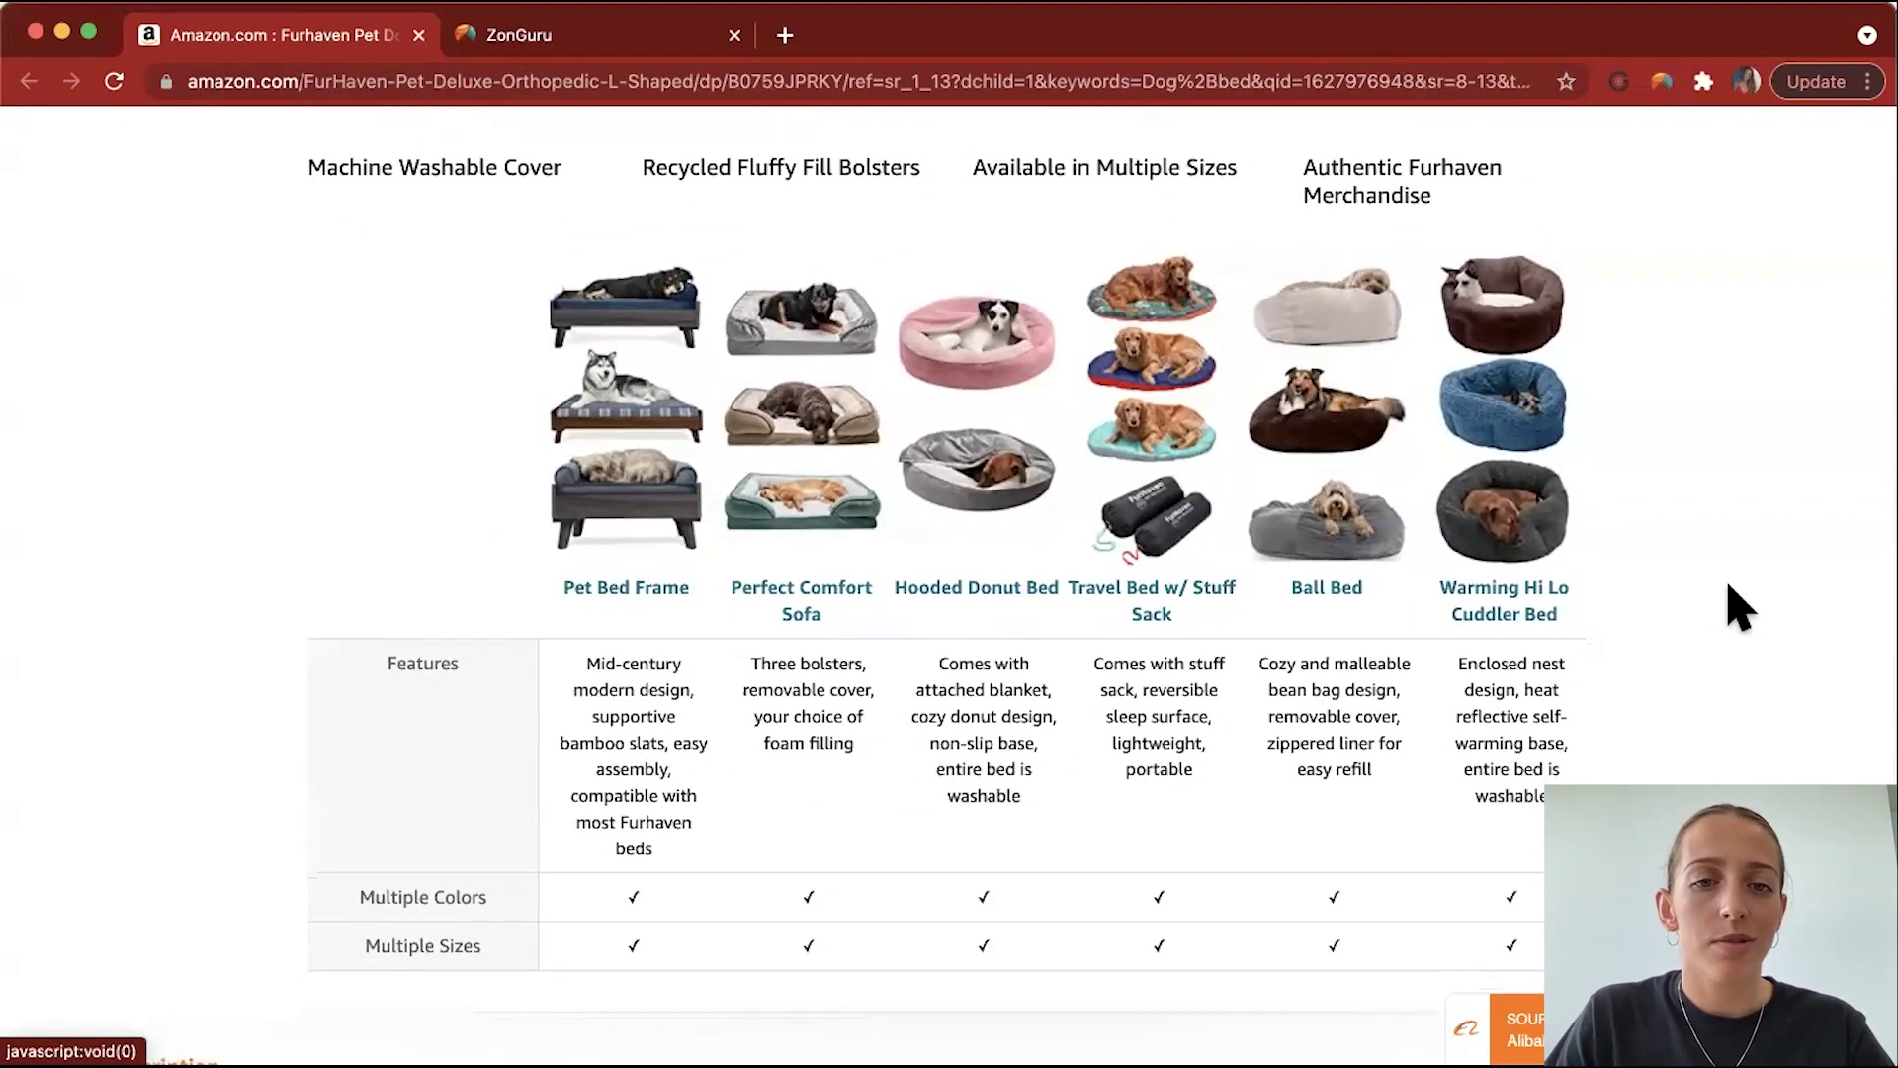
scroll(1740, 607, "down", 3)
scroll(1740, 607, "up", 8)
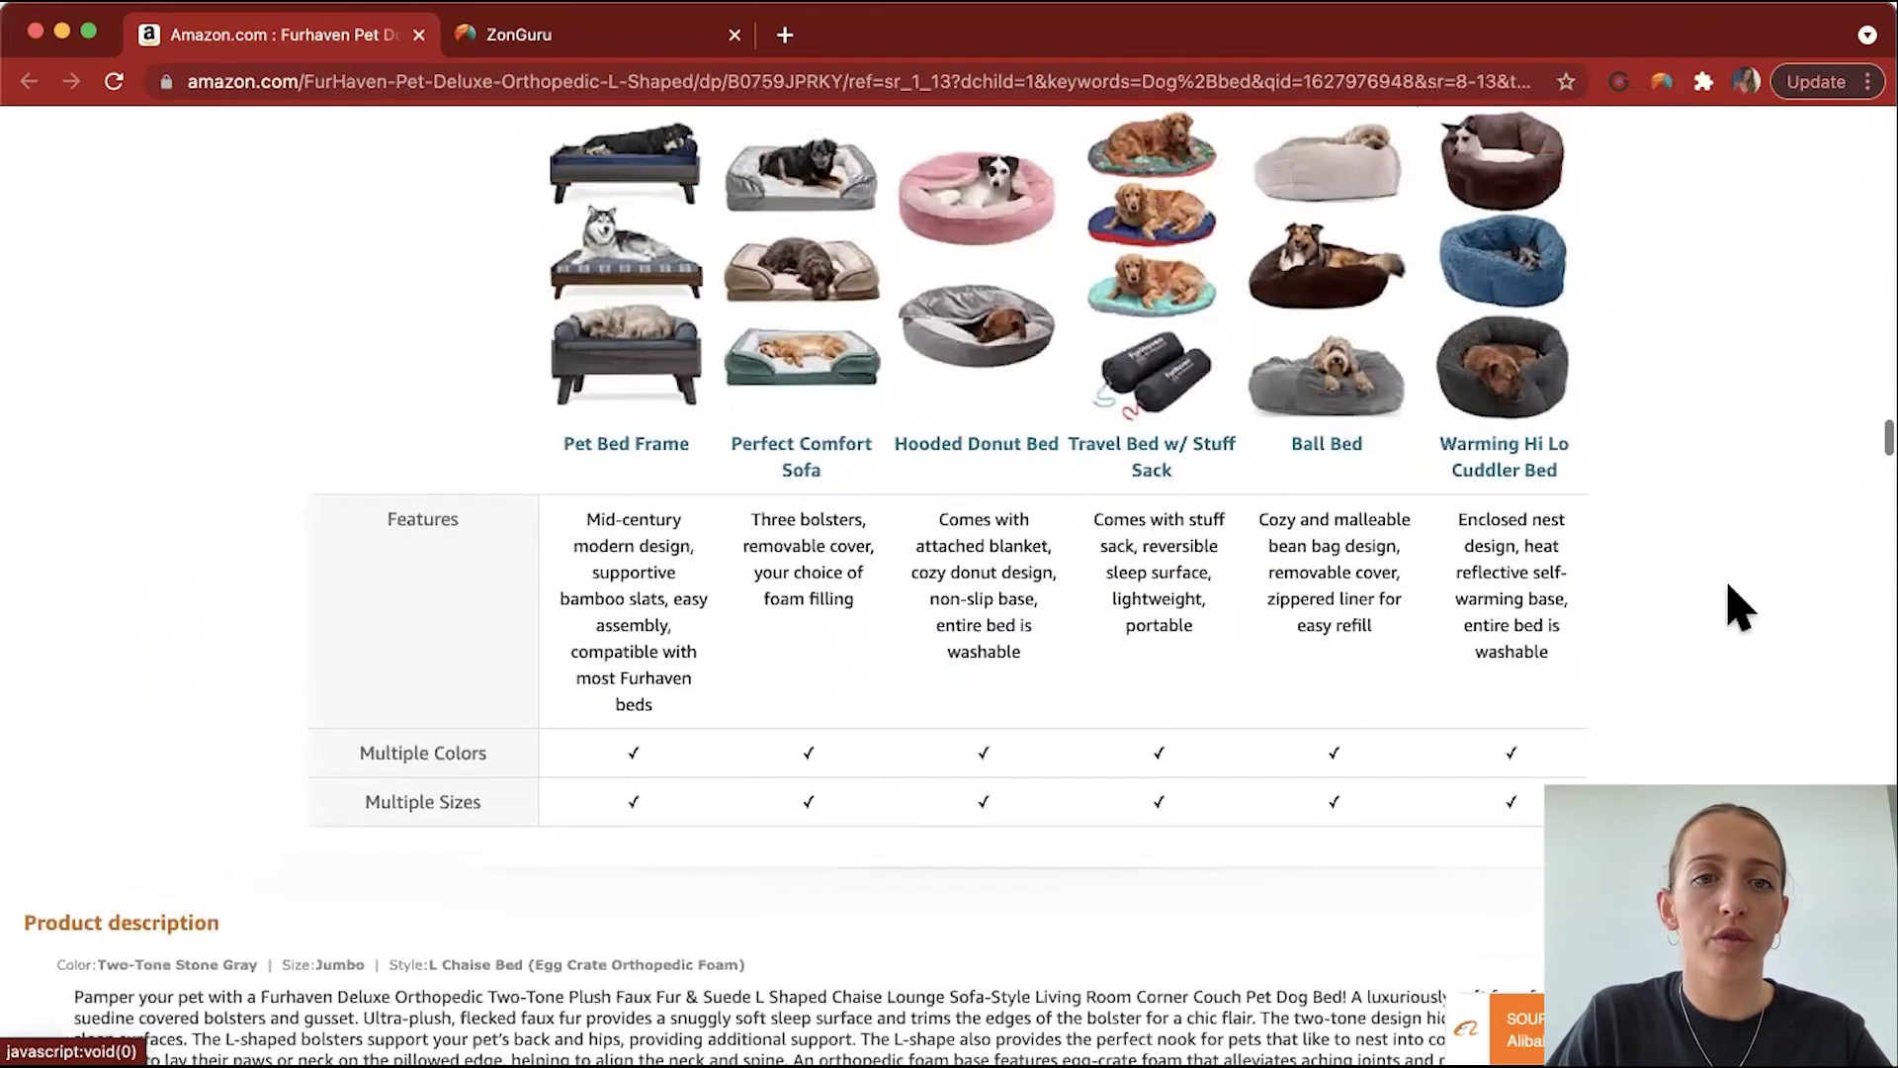
scroll(1740, 607, "up", 5)
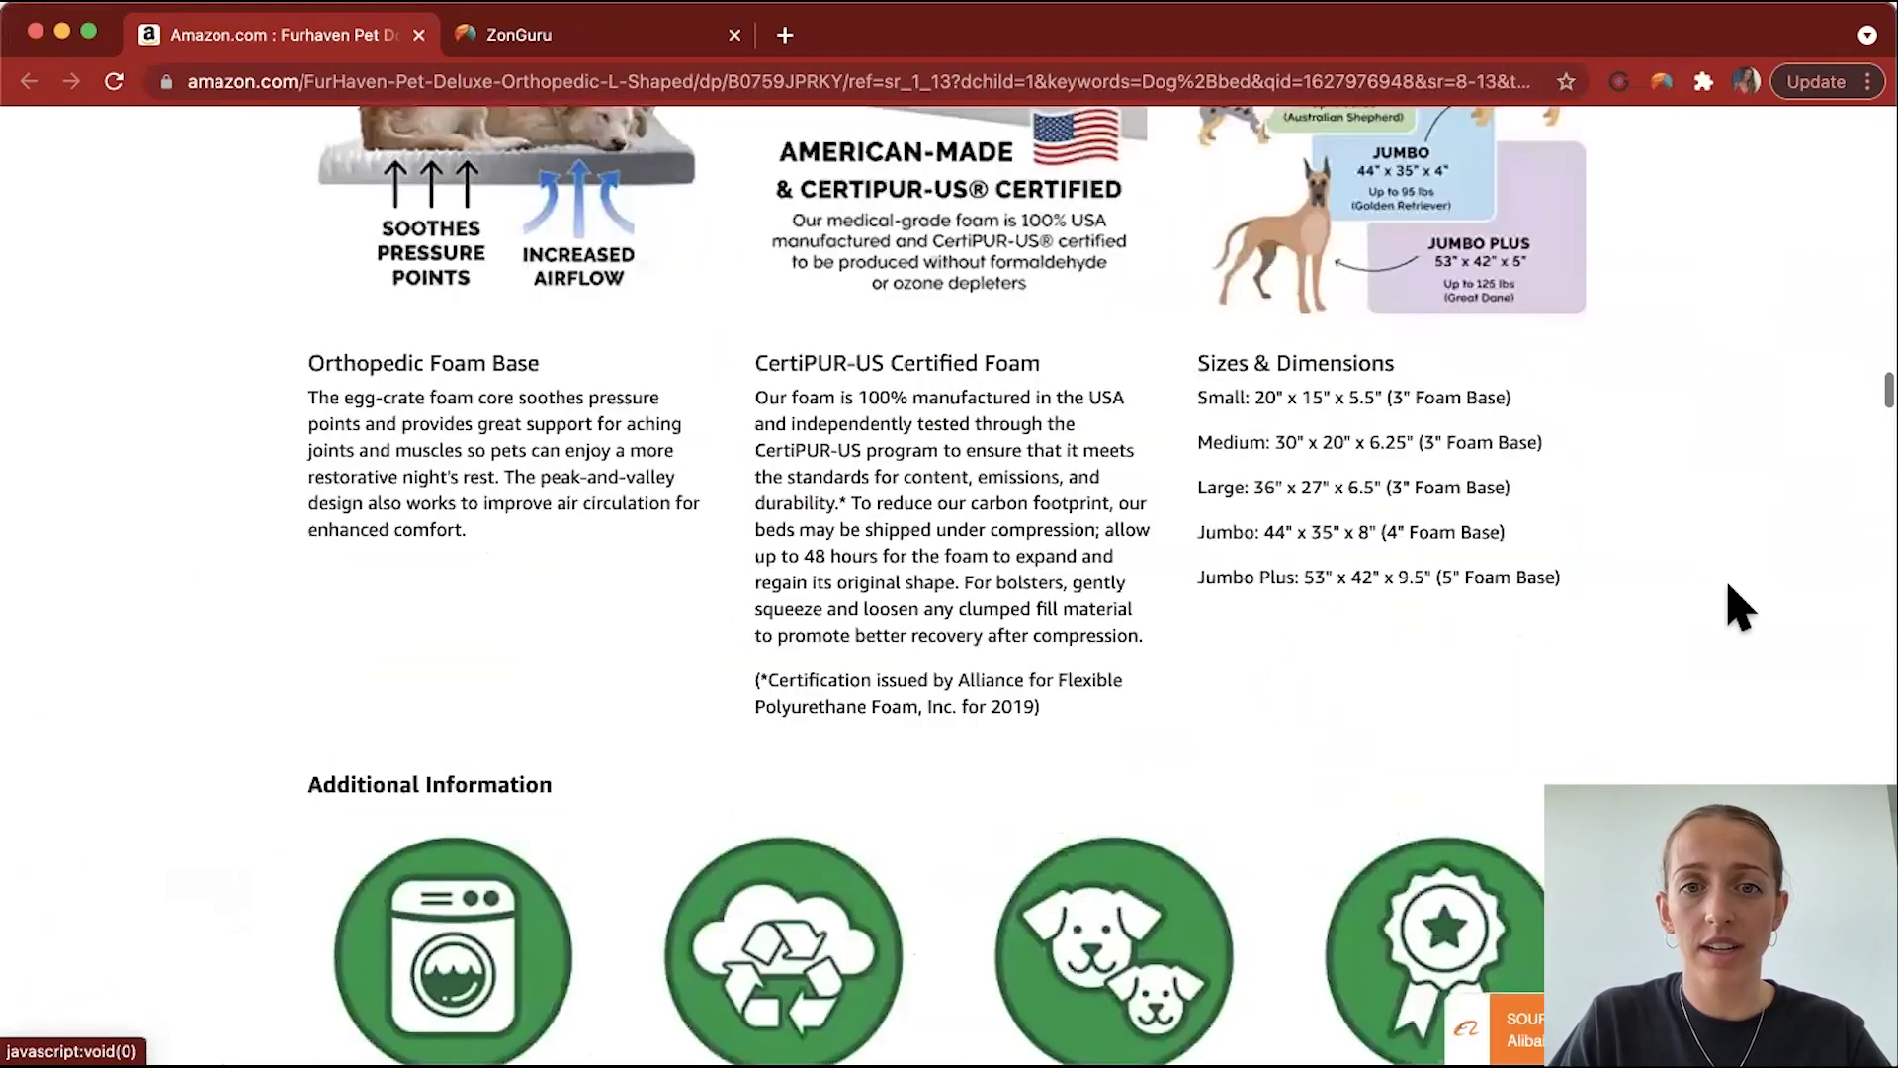
Return to the beginning of the Furhaven listing, looking over its bullet points, style options, price and title again
scroll(1740, 607, "up", 20)
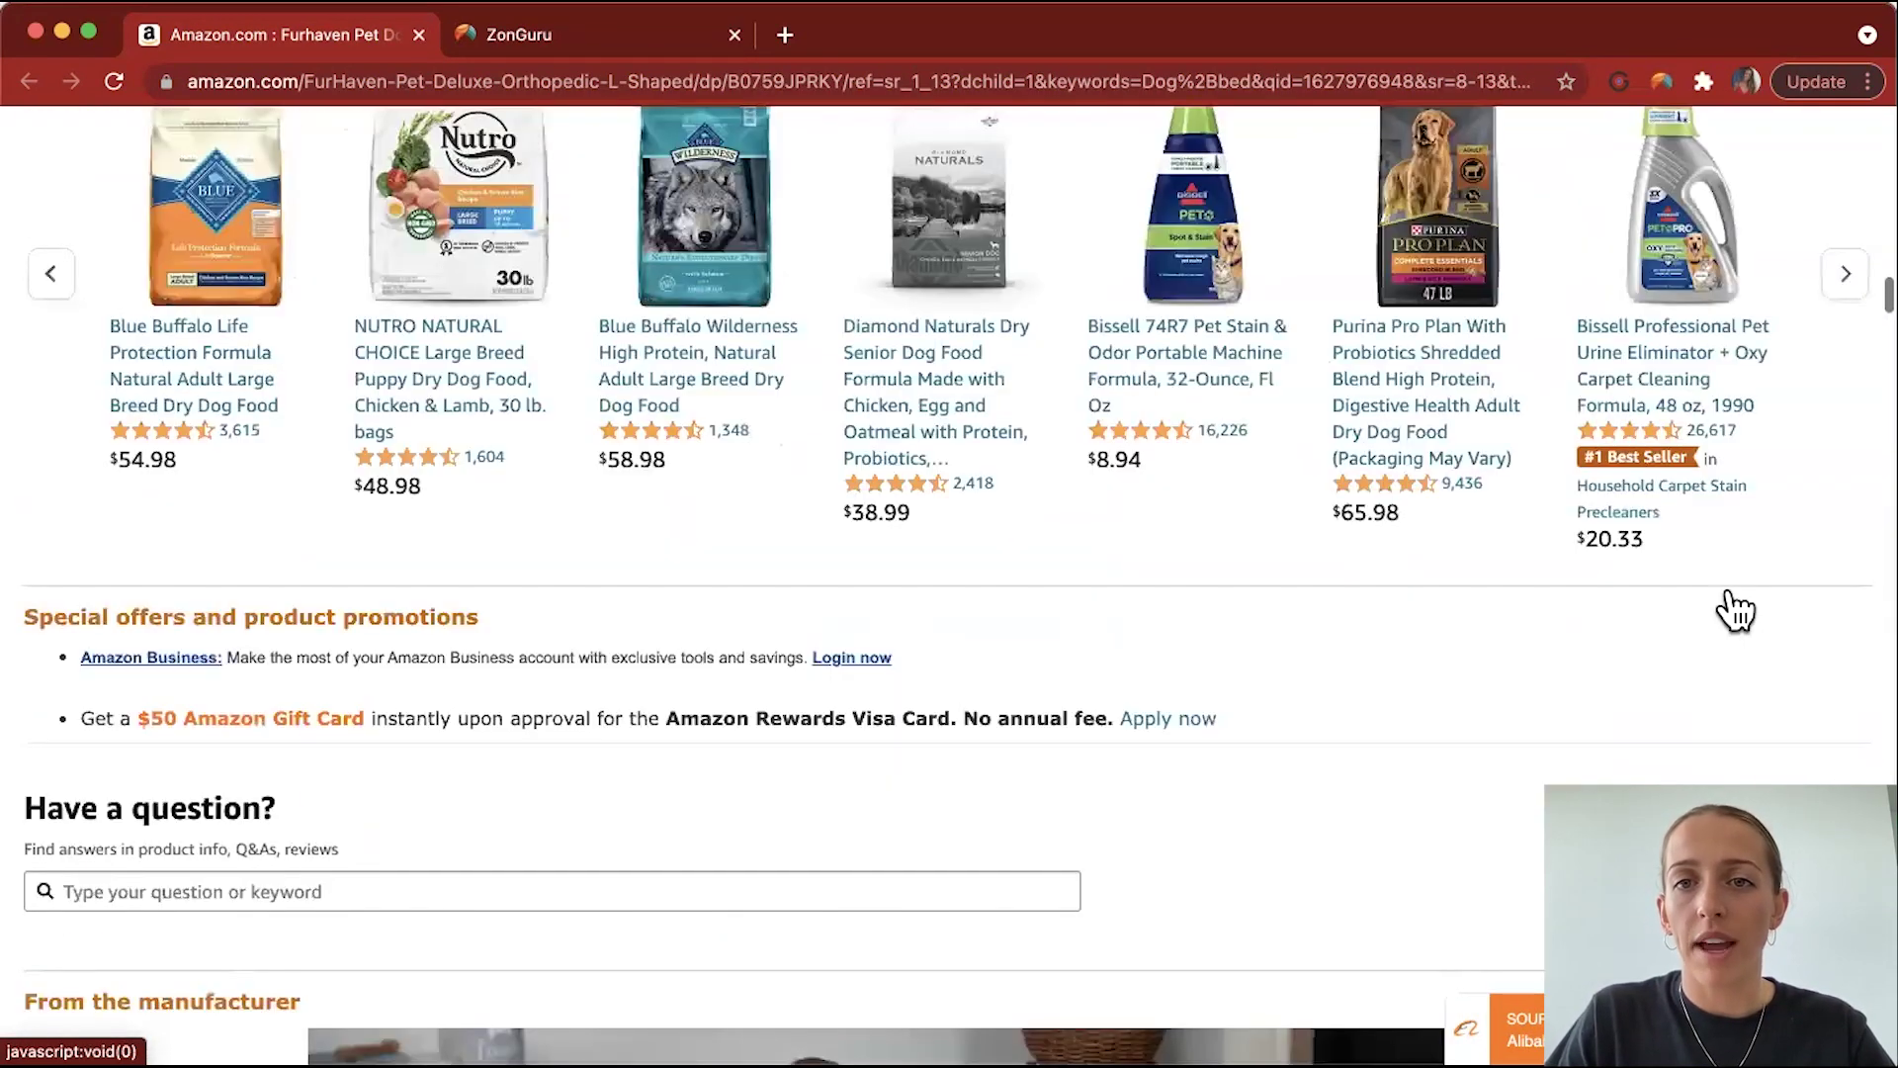
scroll(1740, 607, "up", 15)
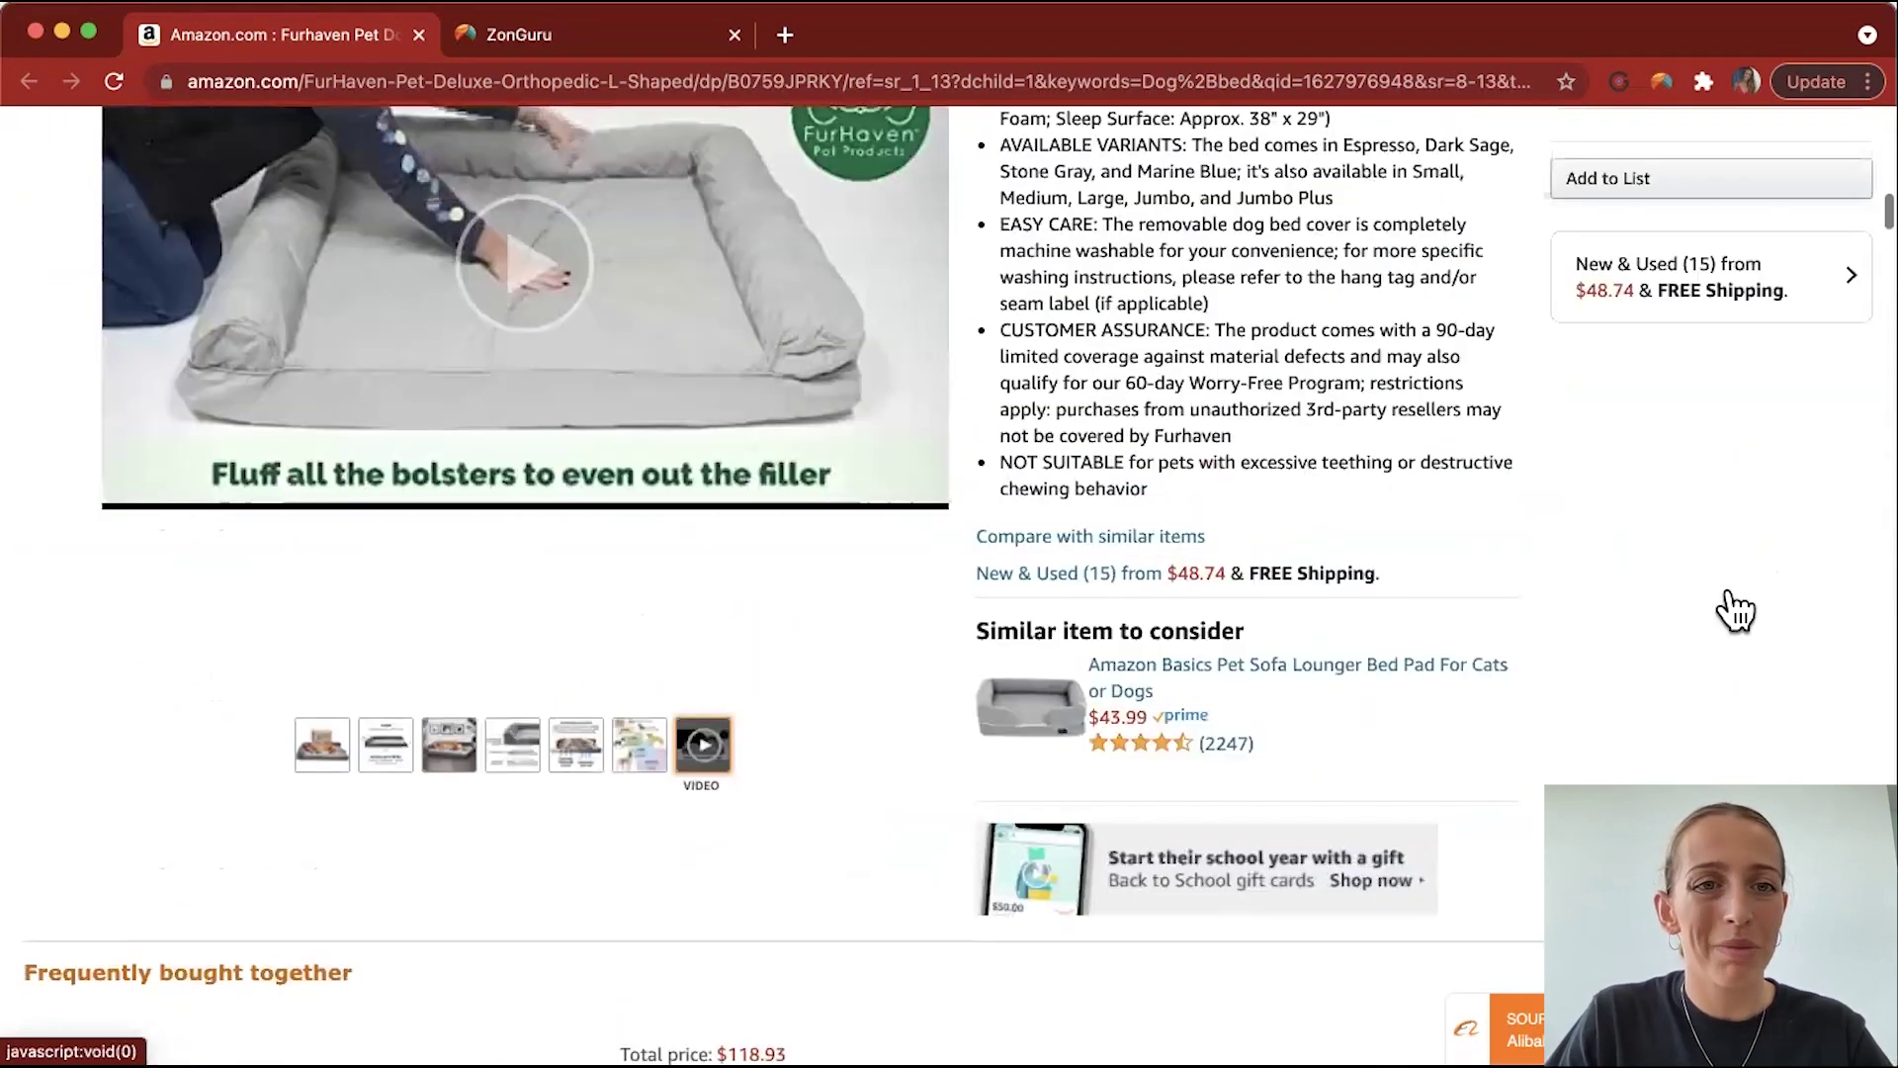
scroll(1738, 610, "up", 7)
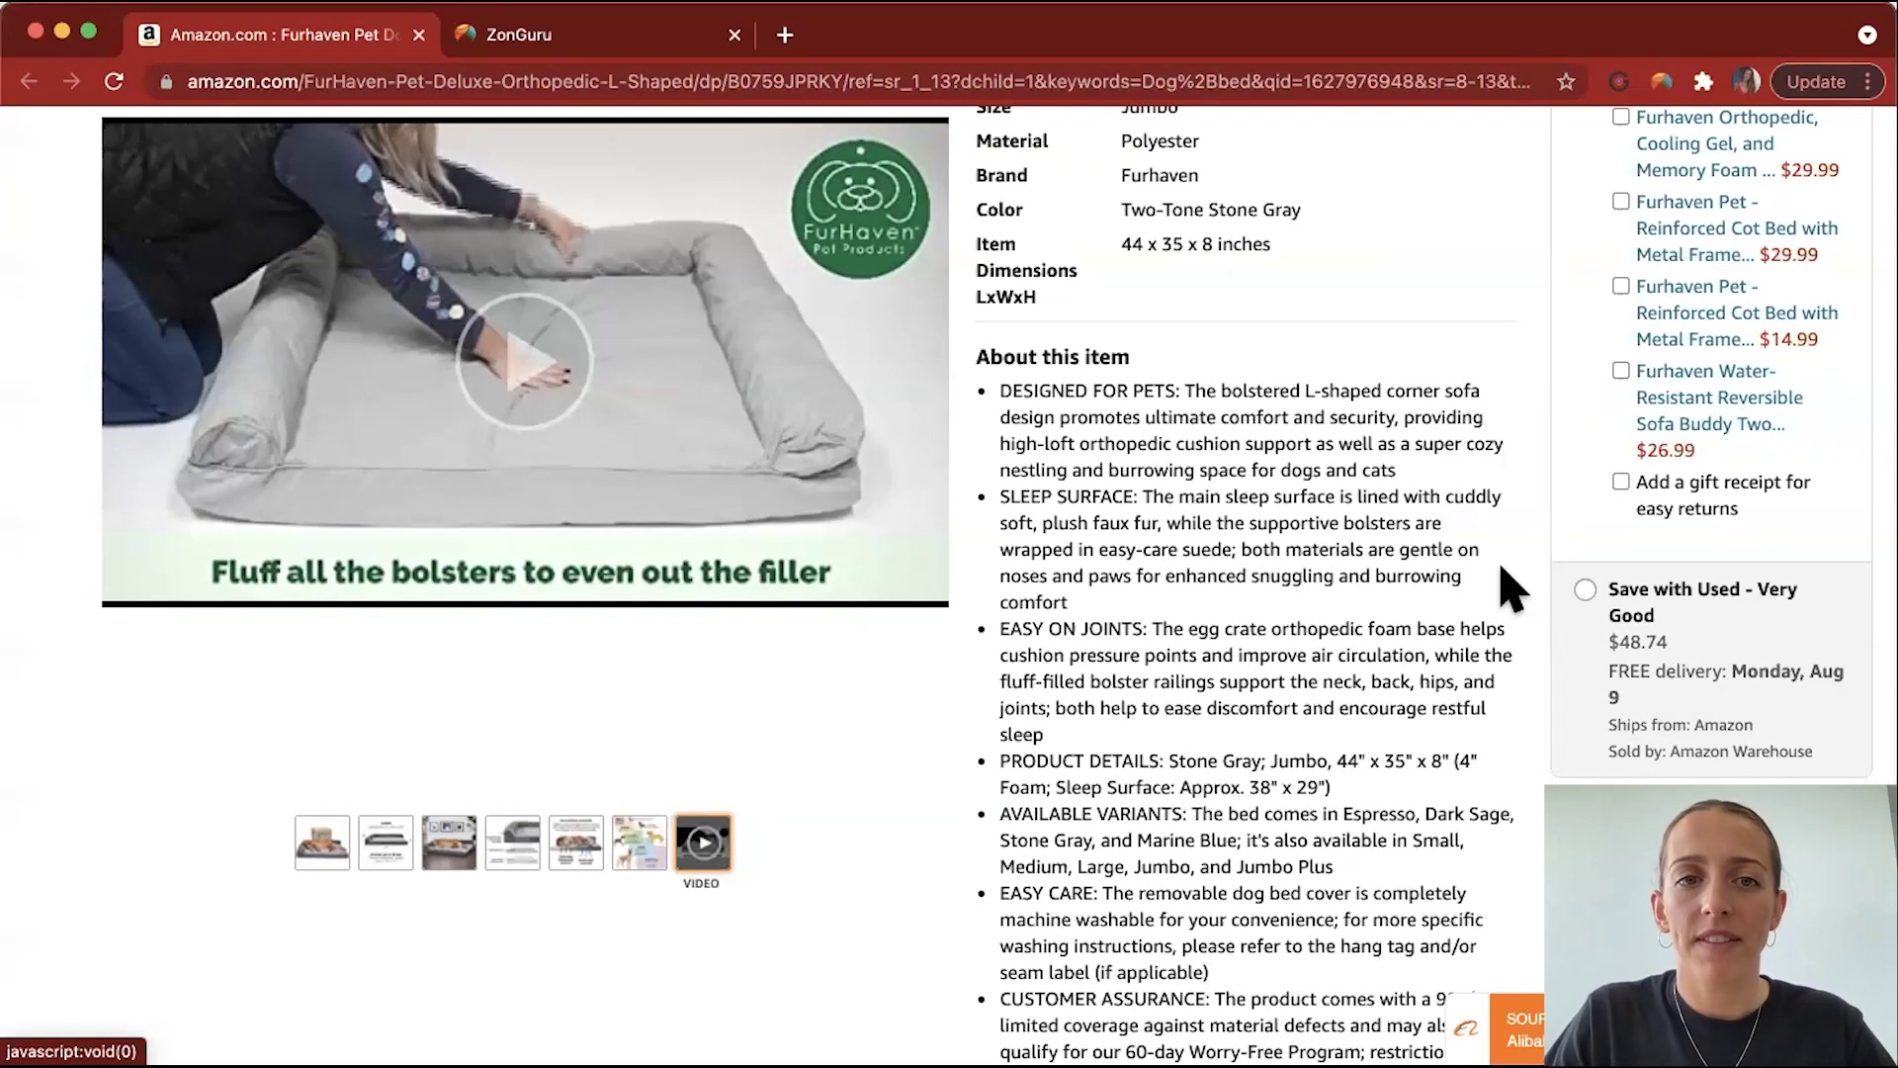
scroll(1510, 588, "up", 4)
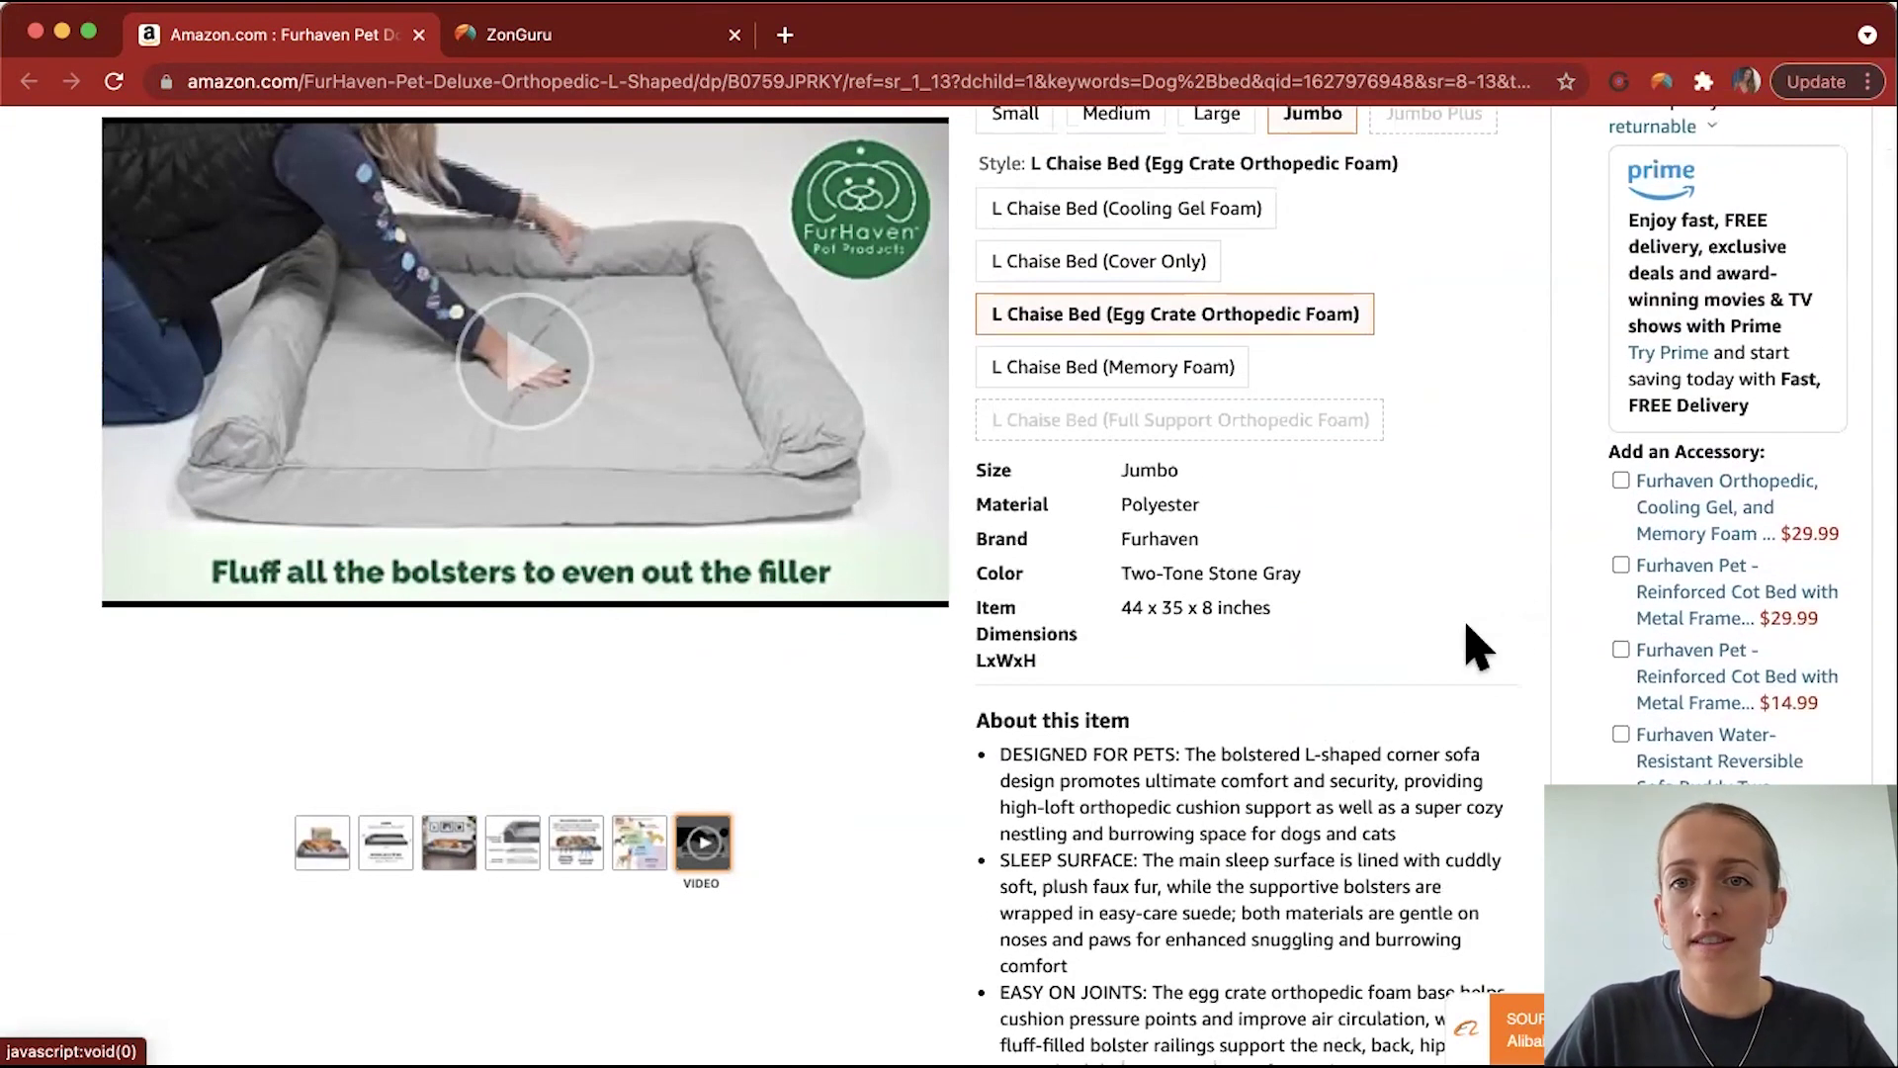
scroll(1528, 629, "up", 7)
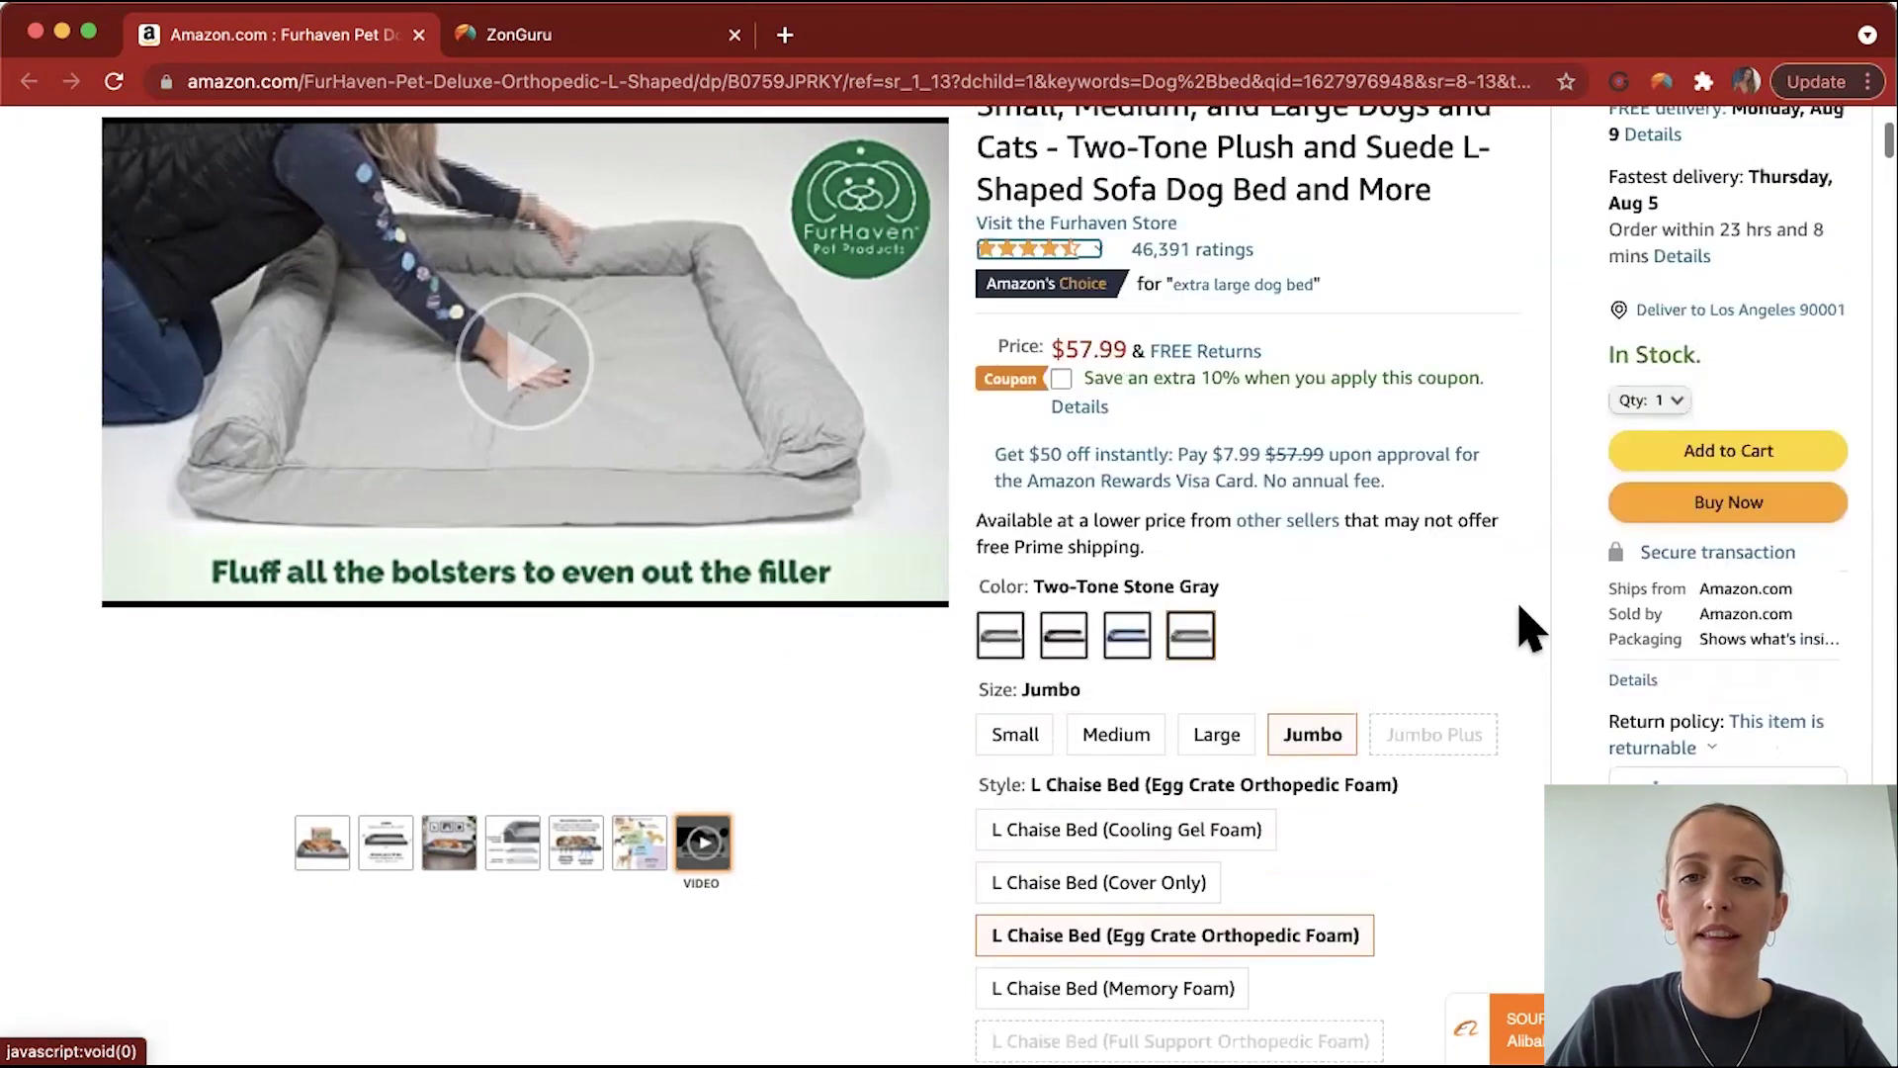
scroll(1528, 629, "up", 4)
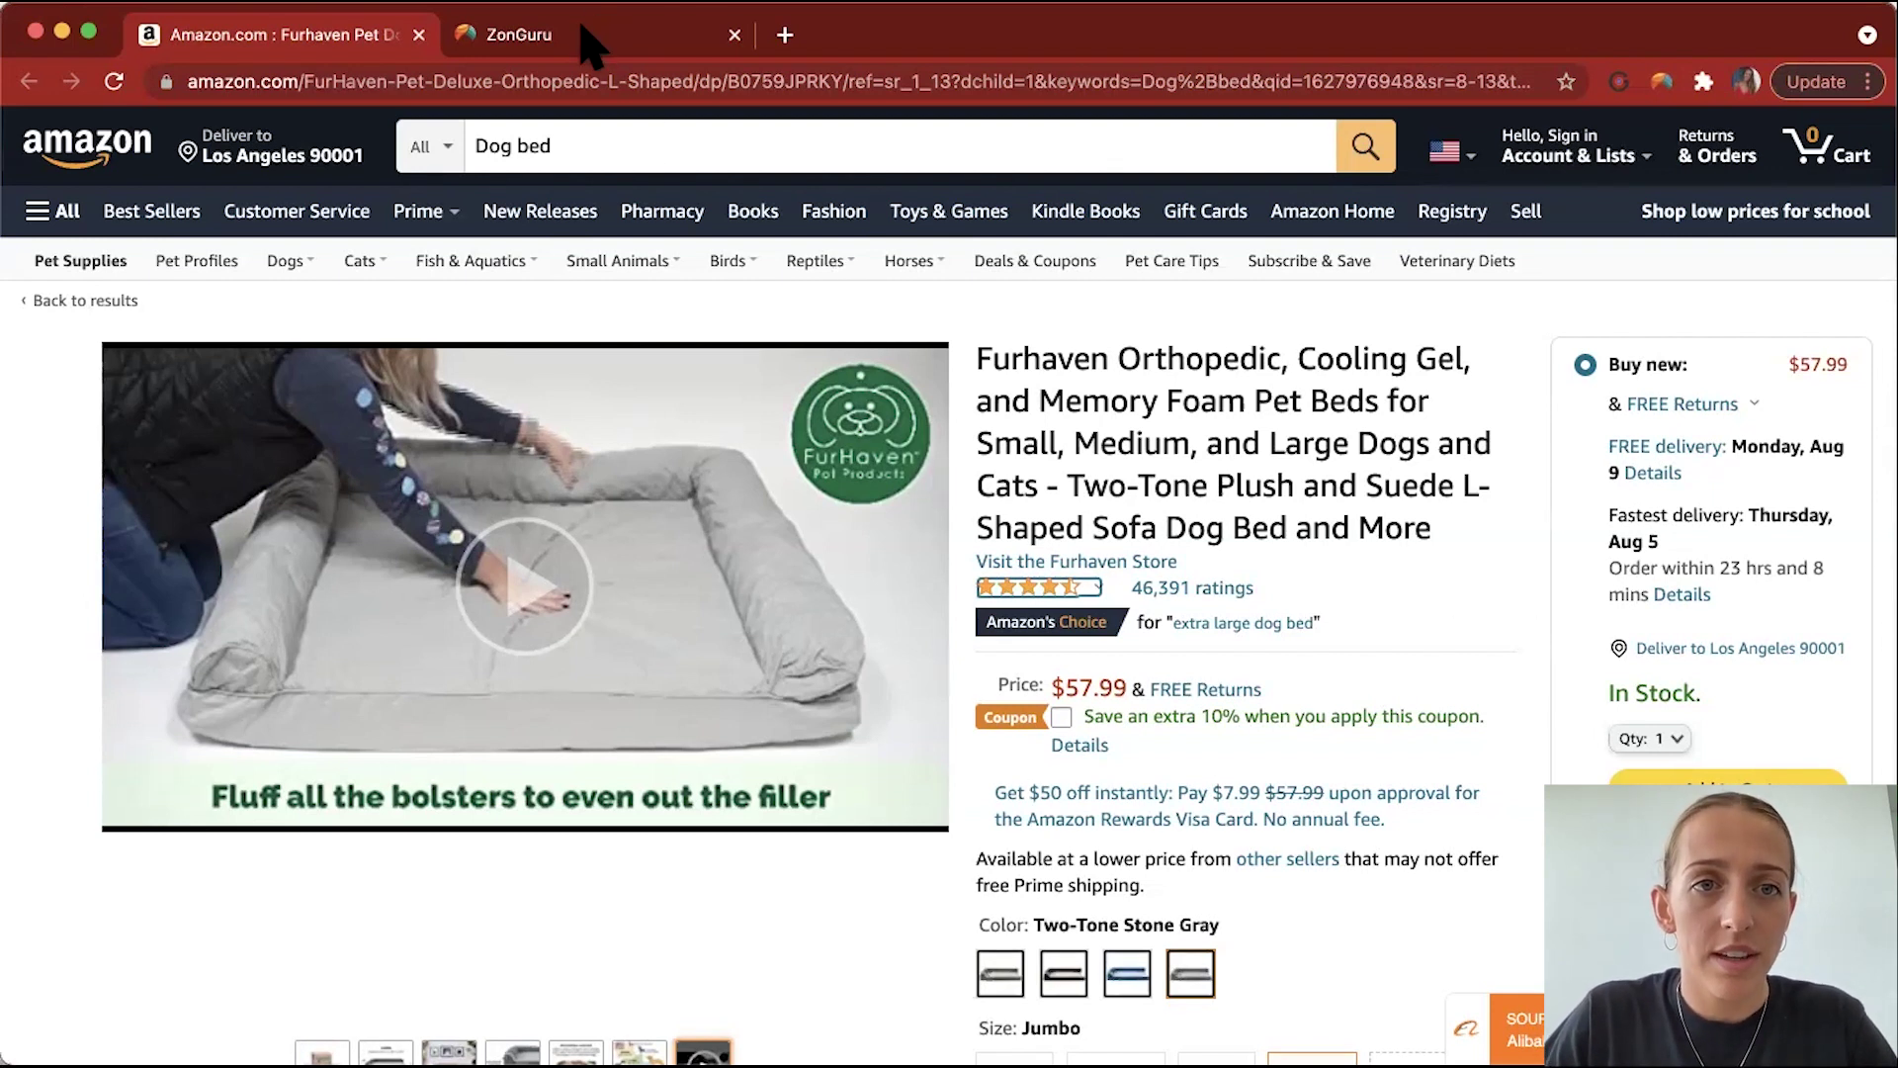
Switch to ZonGuru and review the Furhaven bed's product summary and bullets in Keywords Spotlight for ASIN B0759JPRKY
key("ctrl+Tab")
scroll(653, 248, "up", 10)
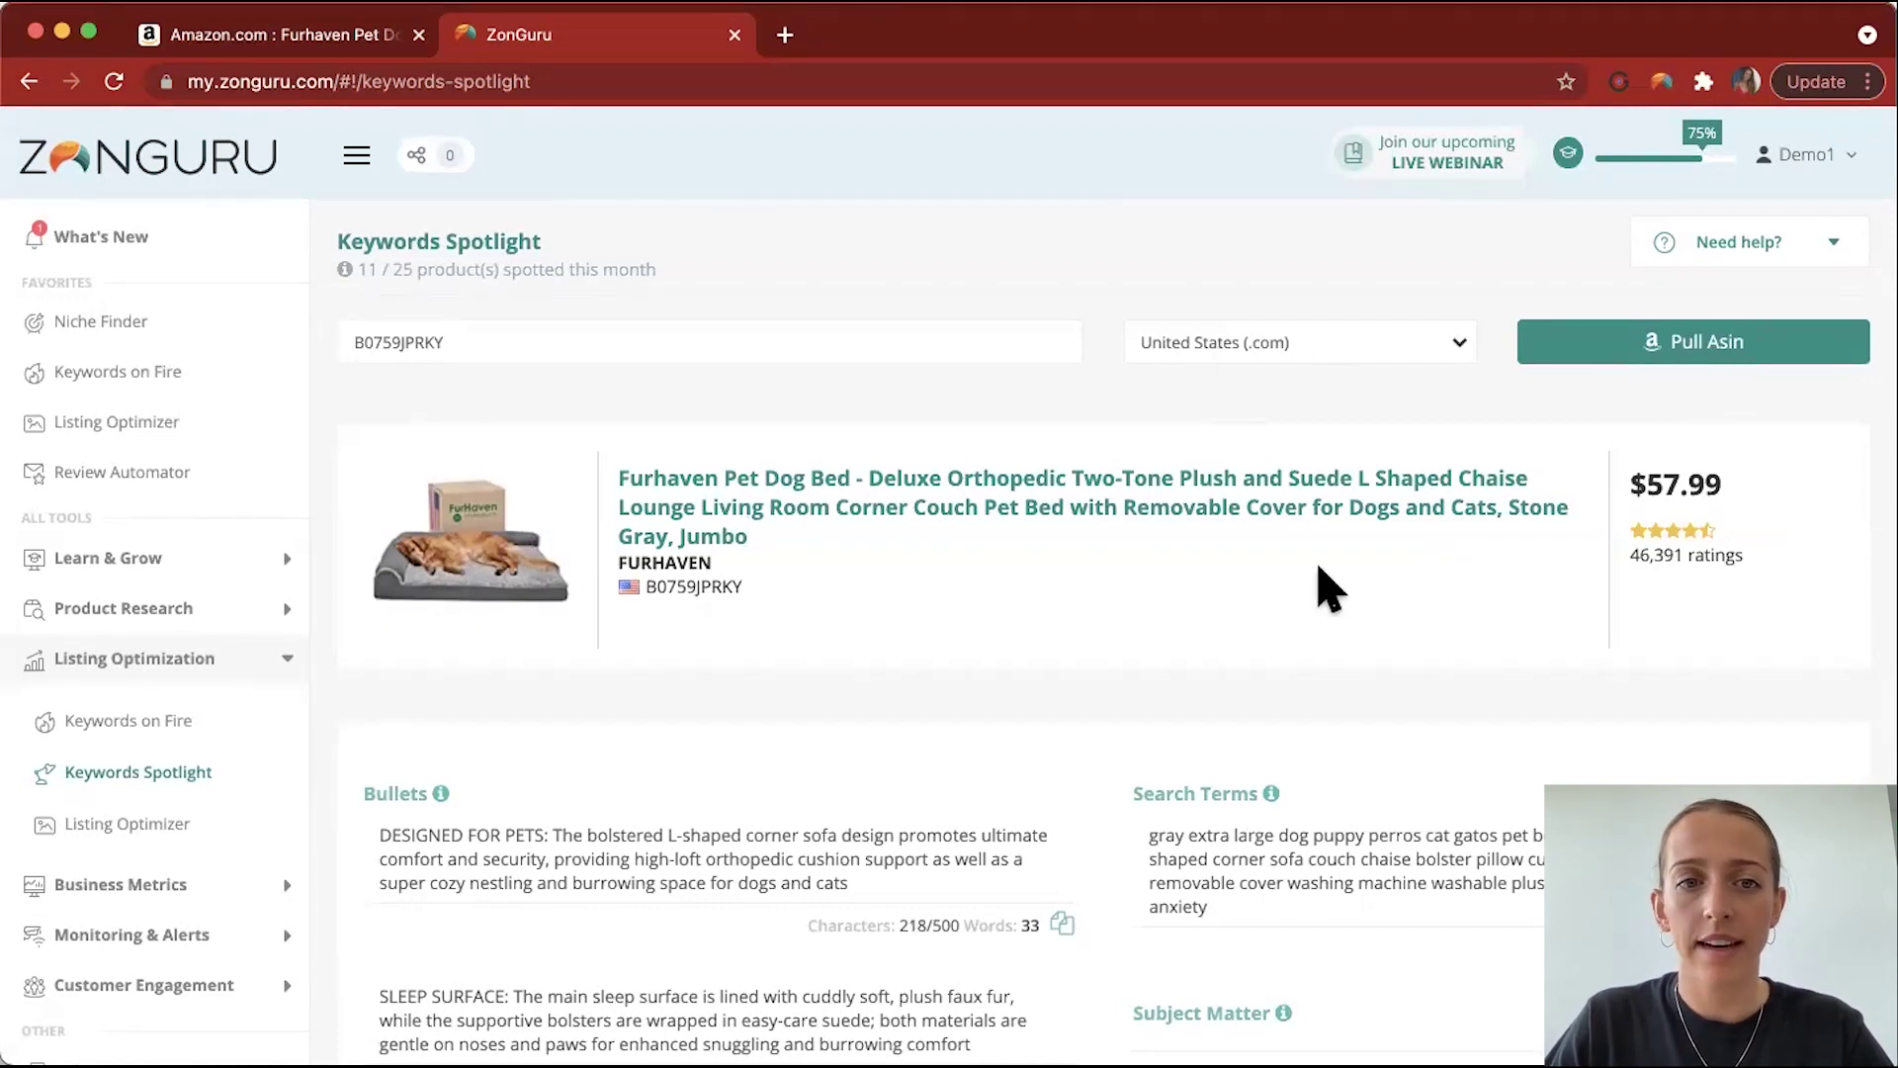
scroll(1330, 591, "down", 1)
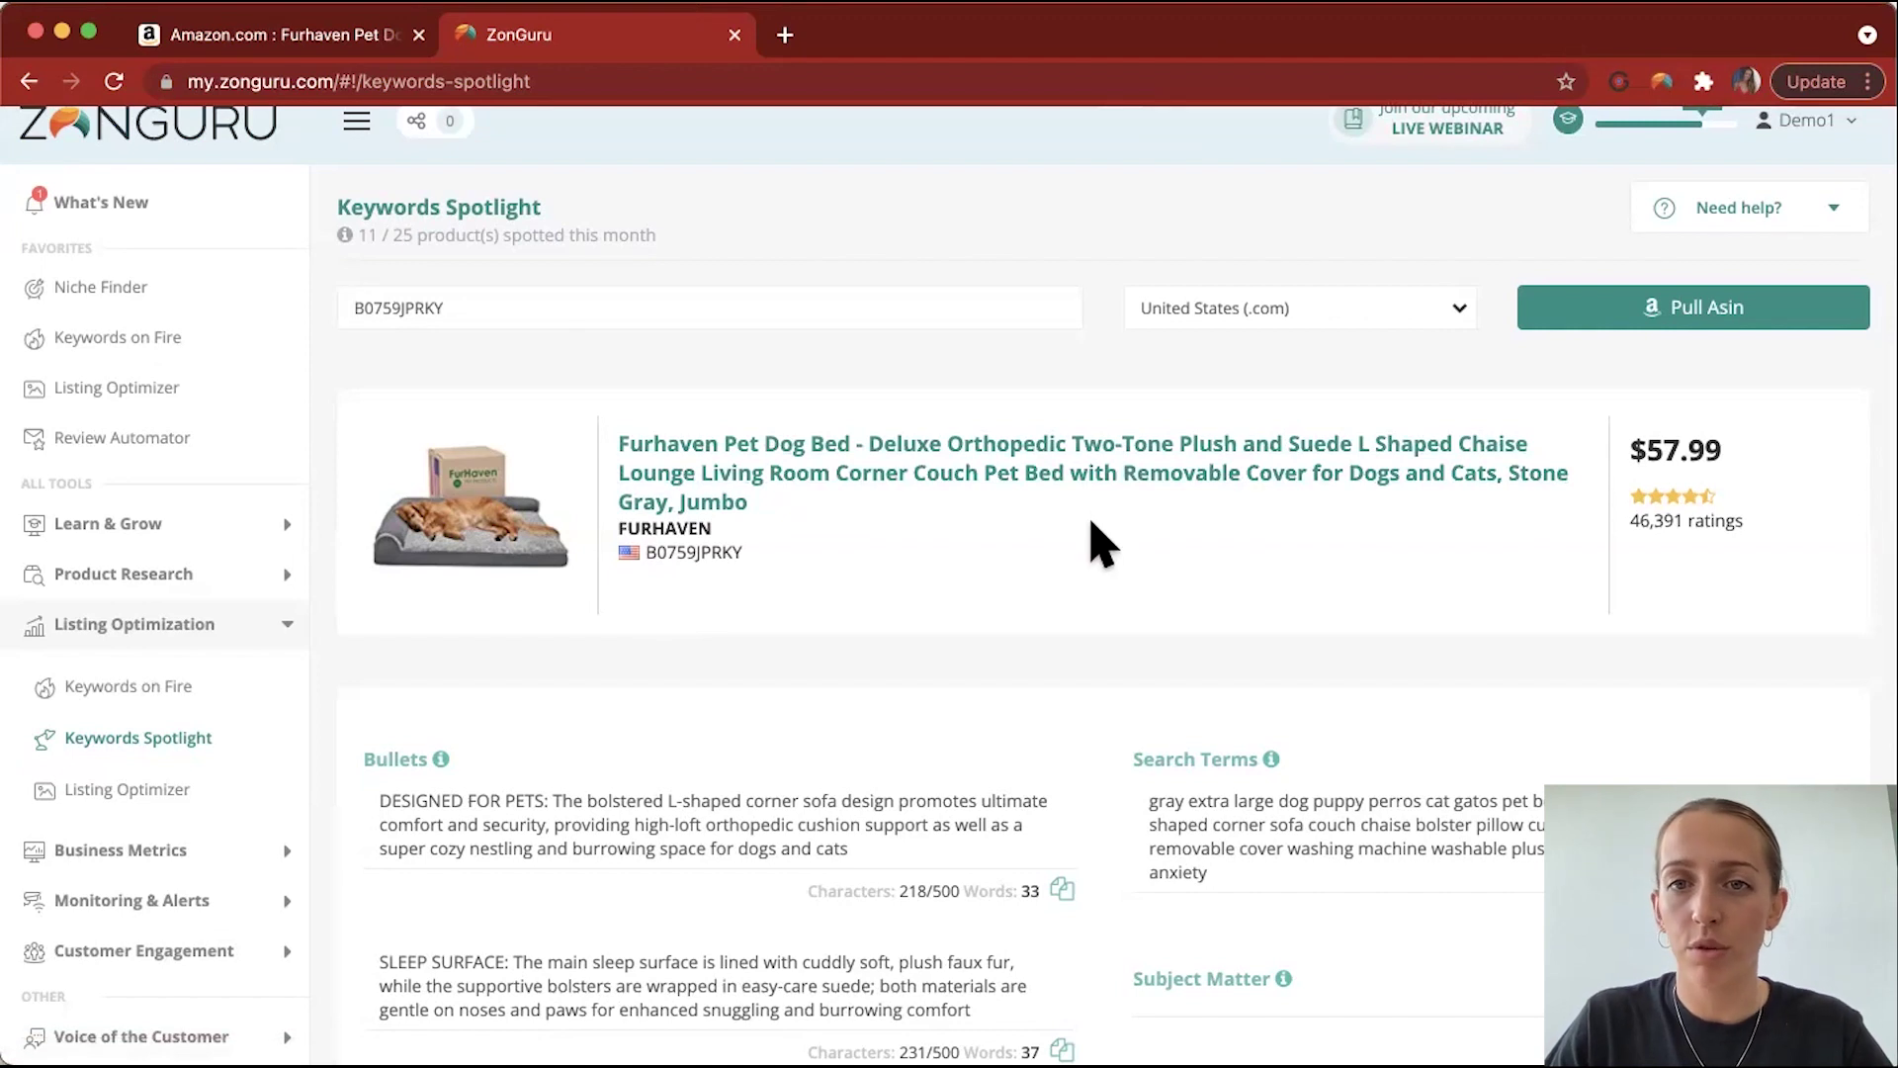
scroll(1098, 543, "down", 5)
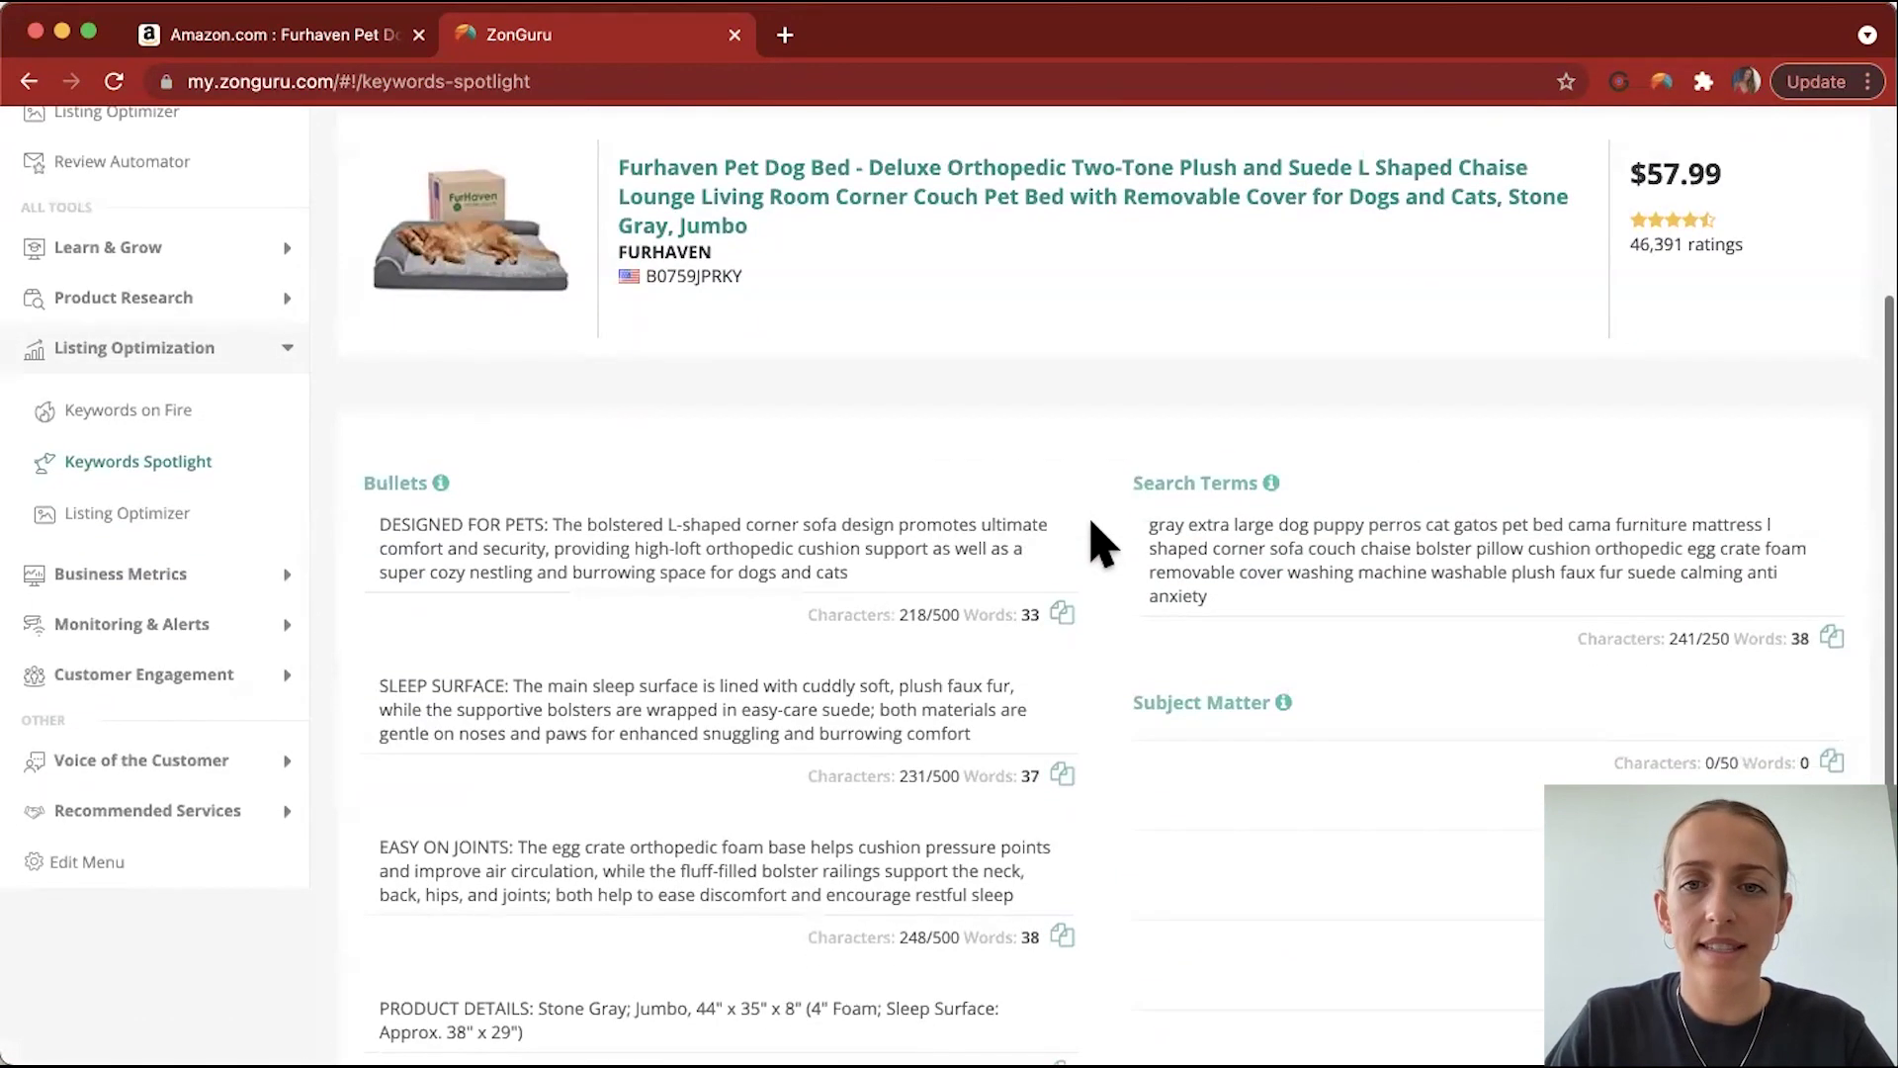
scroll(1103, 544, "down", 2)
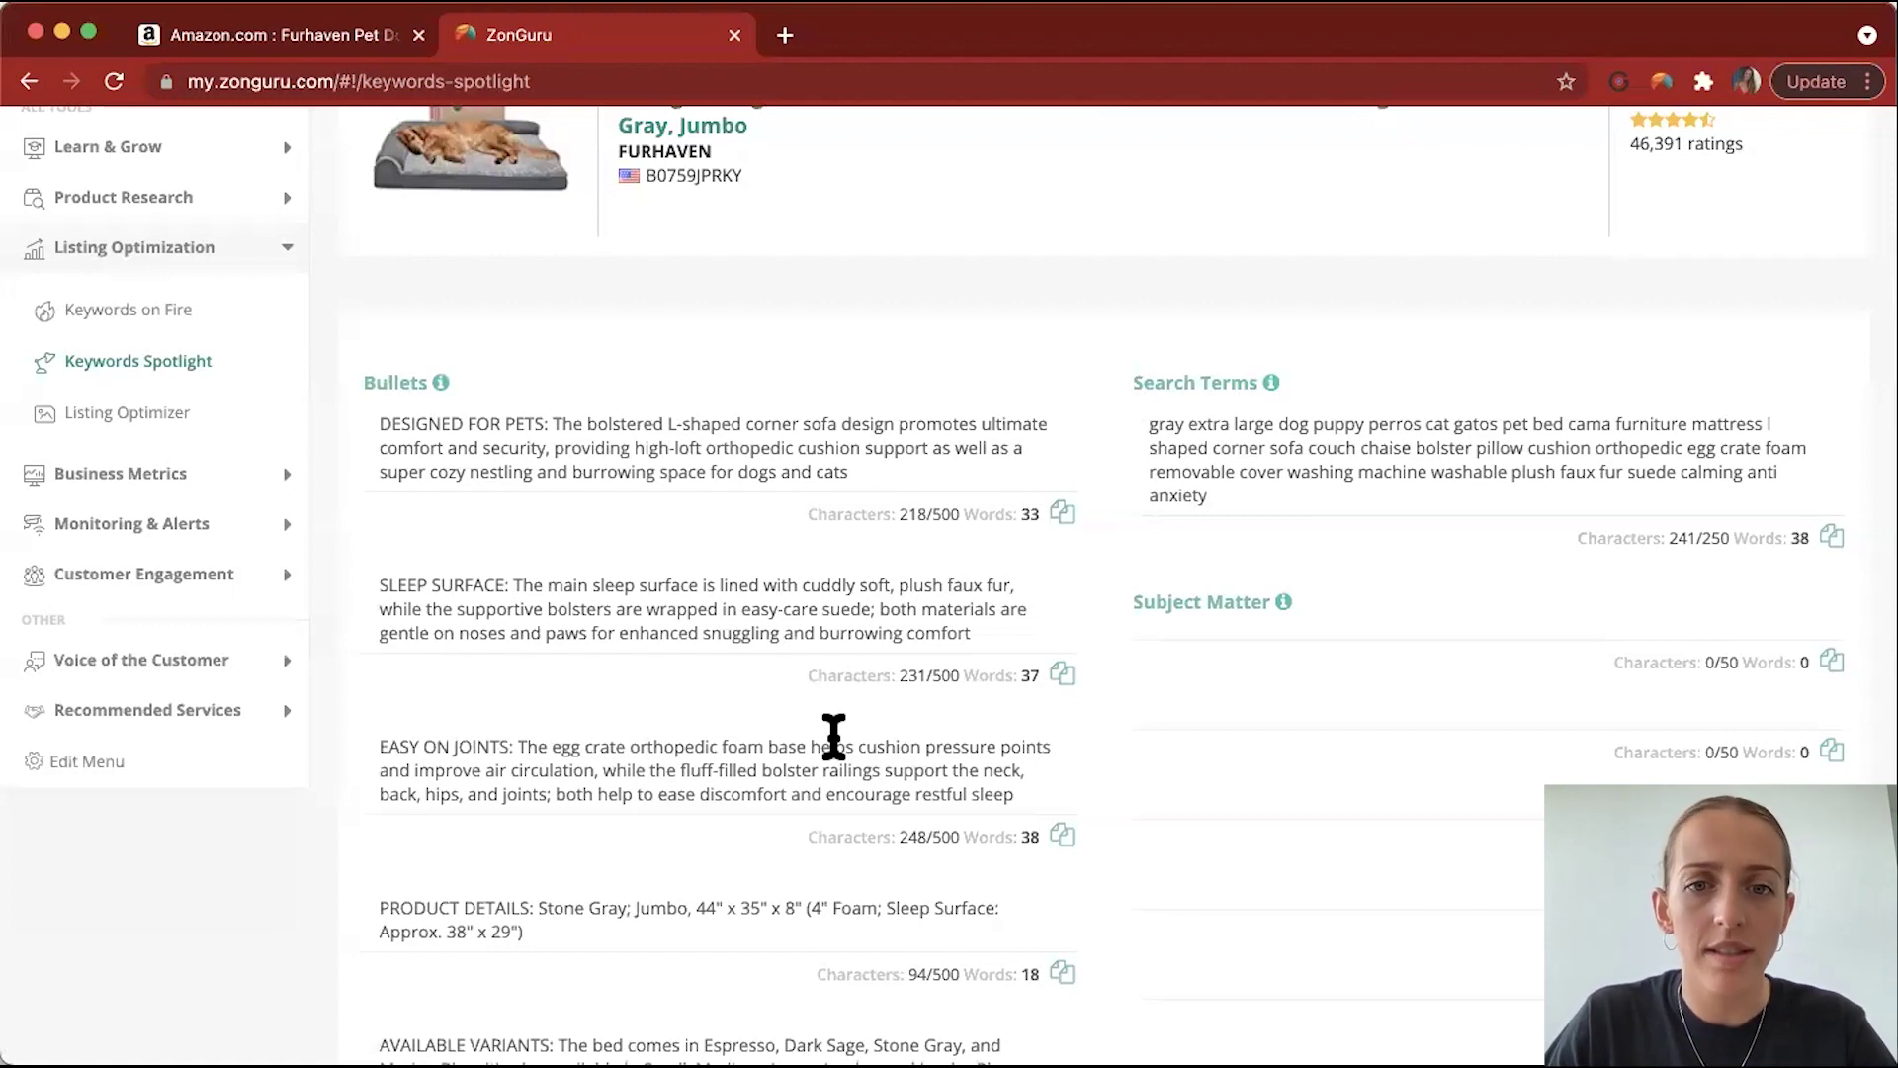
Examine the backend Search Terms and Subject Matter fields of the Furhaven bed in Keywords Spotlight
scroll(834, 736, "down", 1)
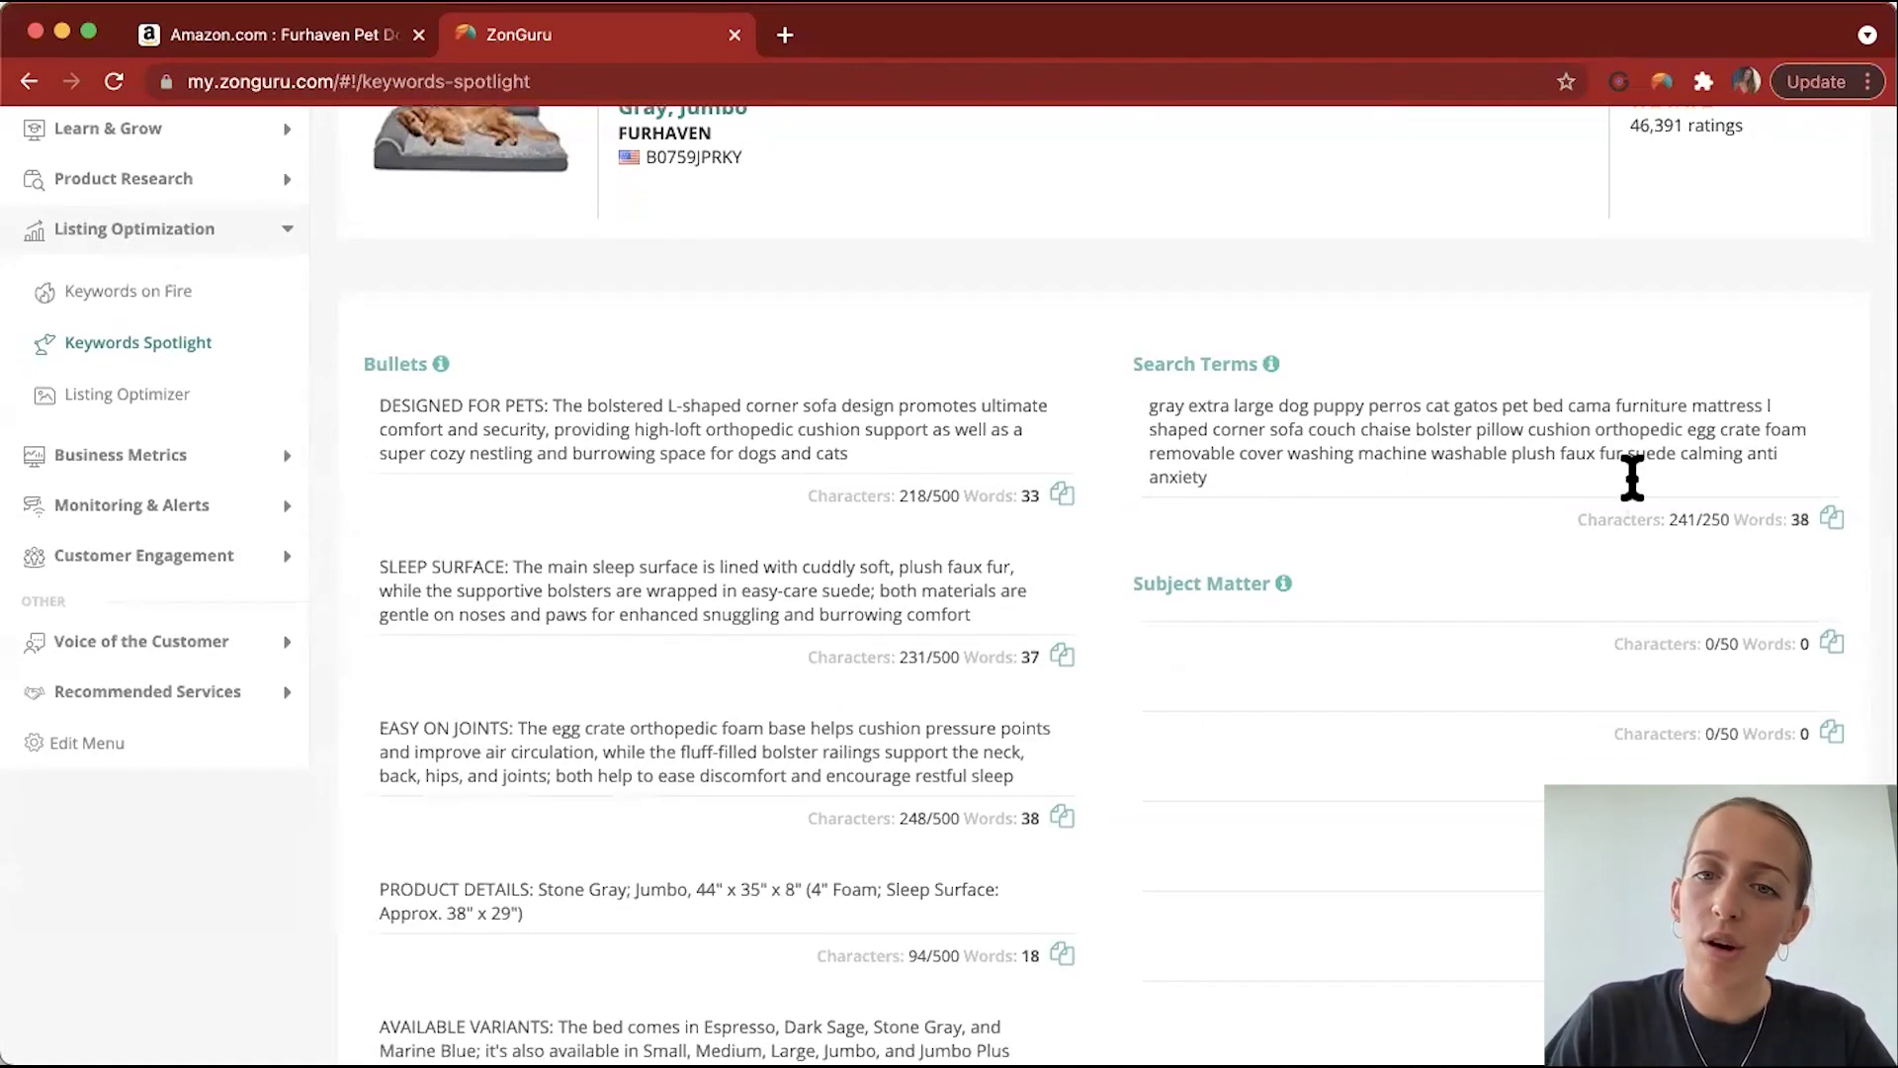
scroll(1503, 811, "up", 3)
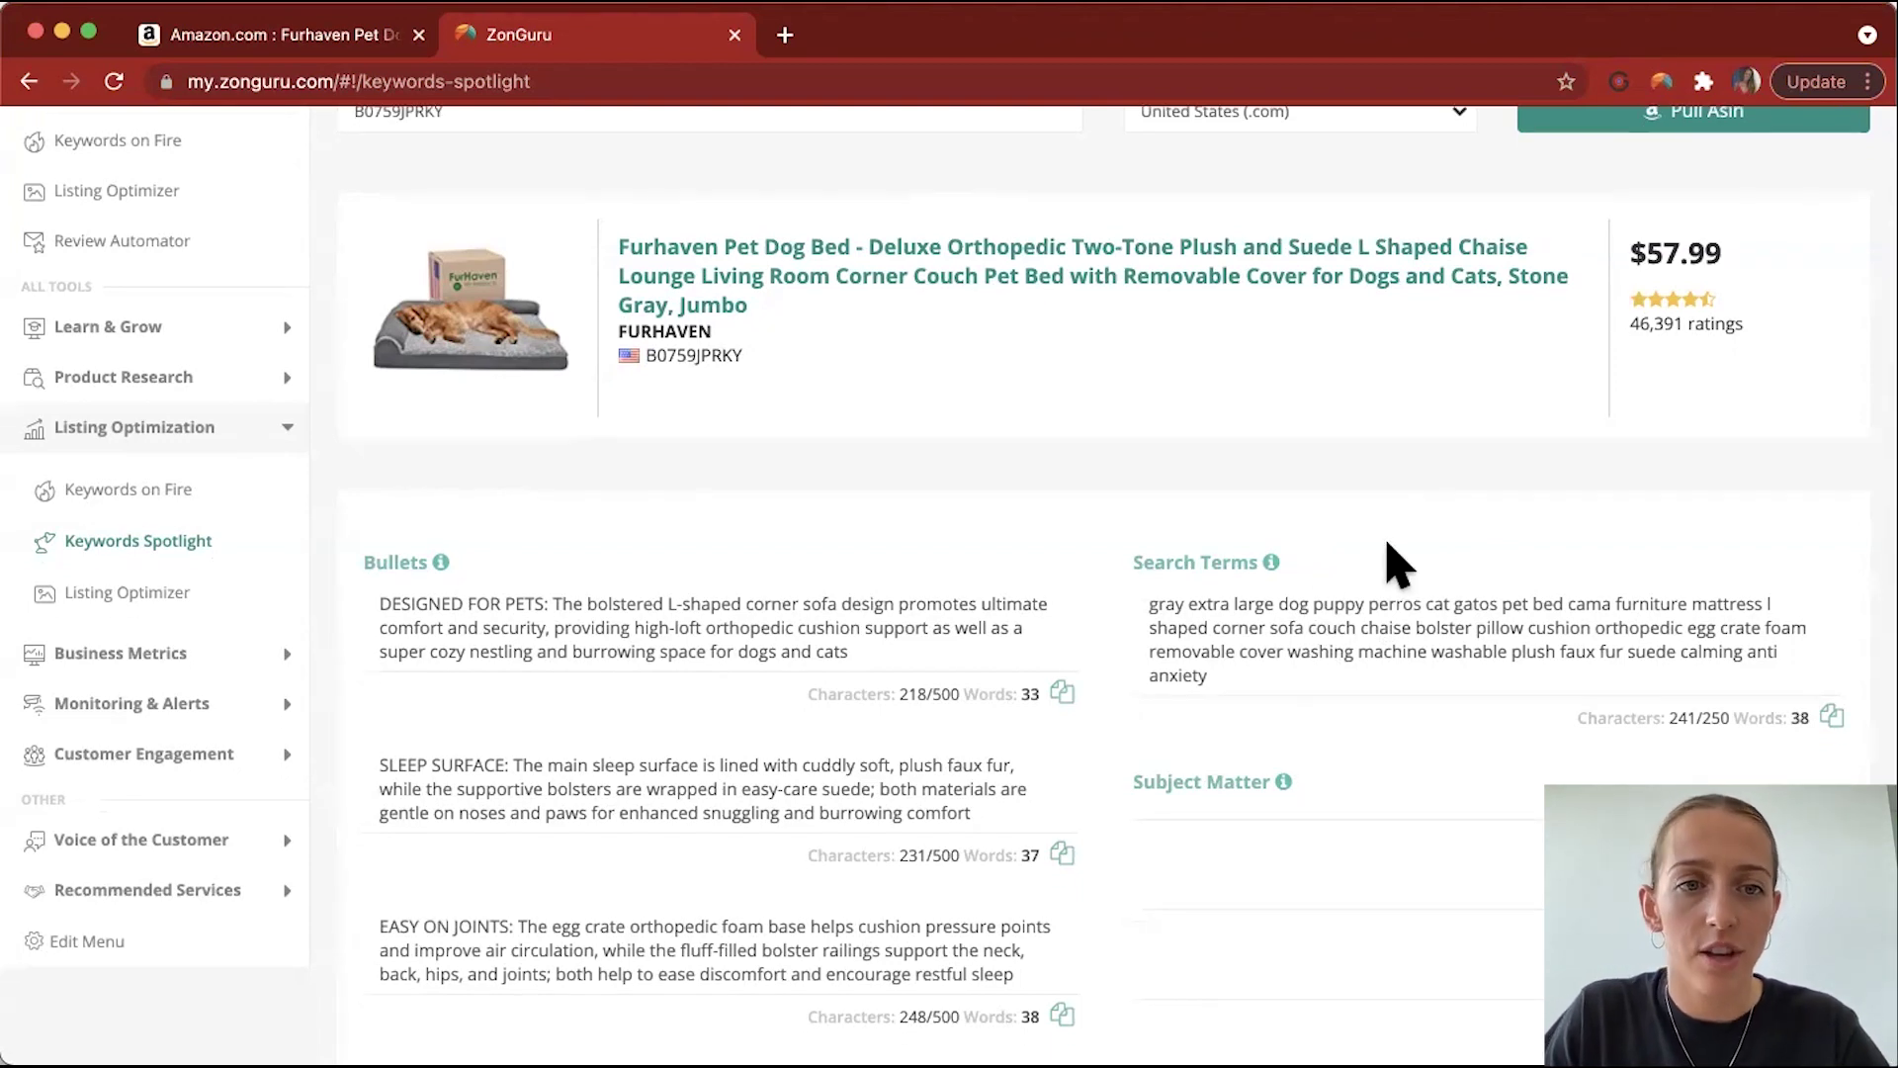
scroll(1395, 564, "up", 1)
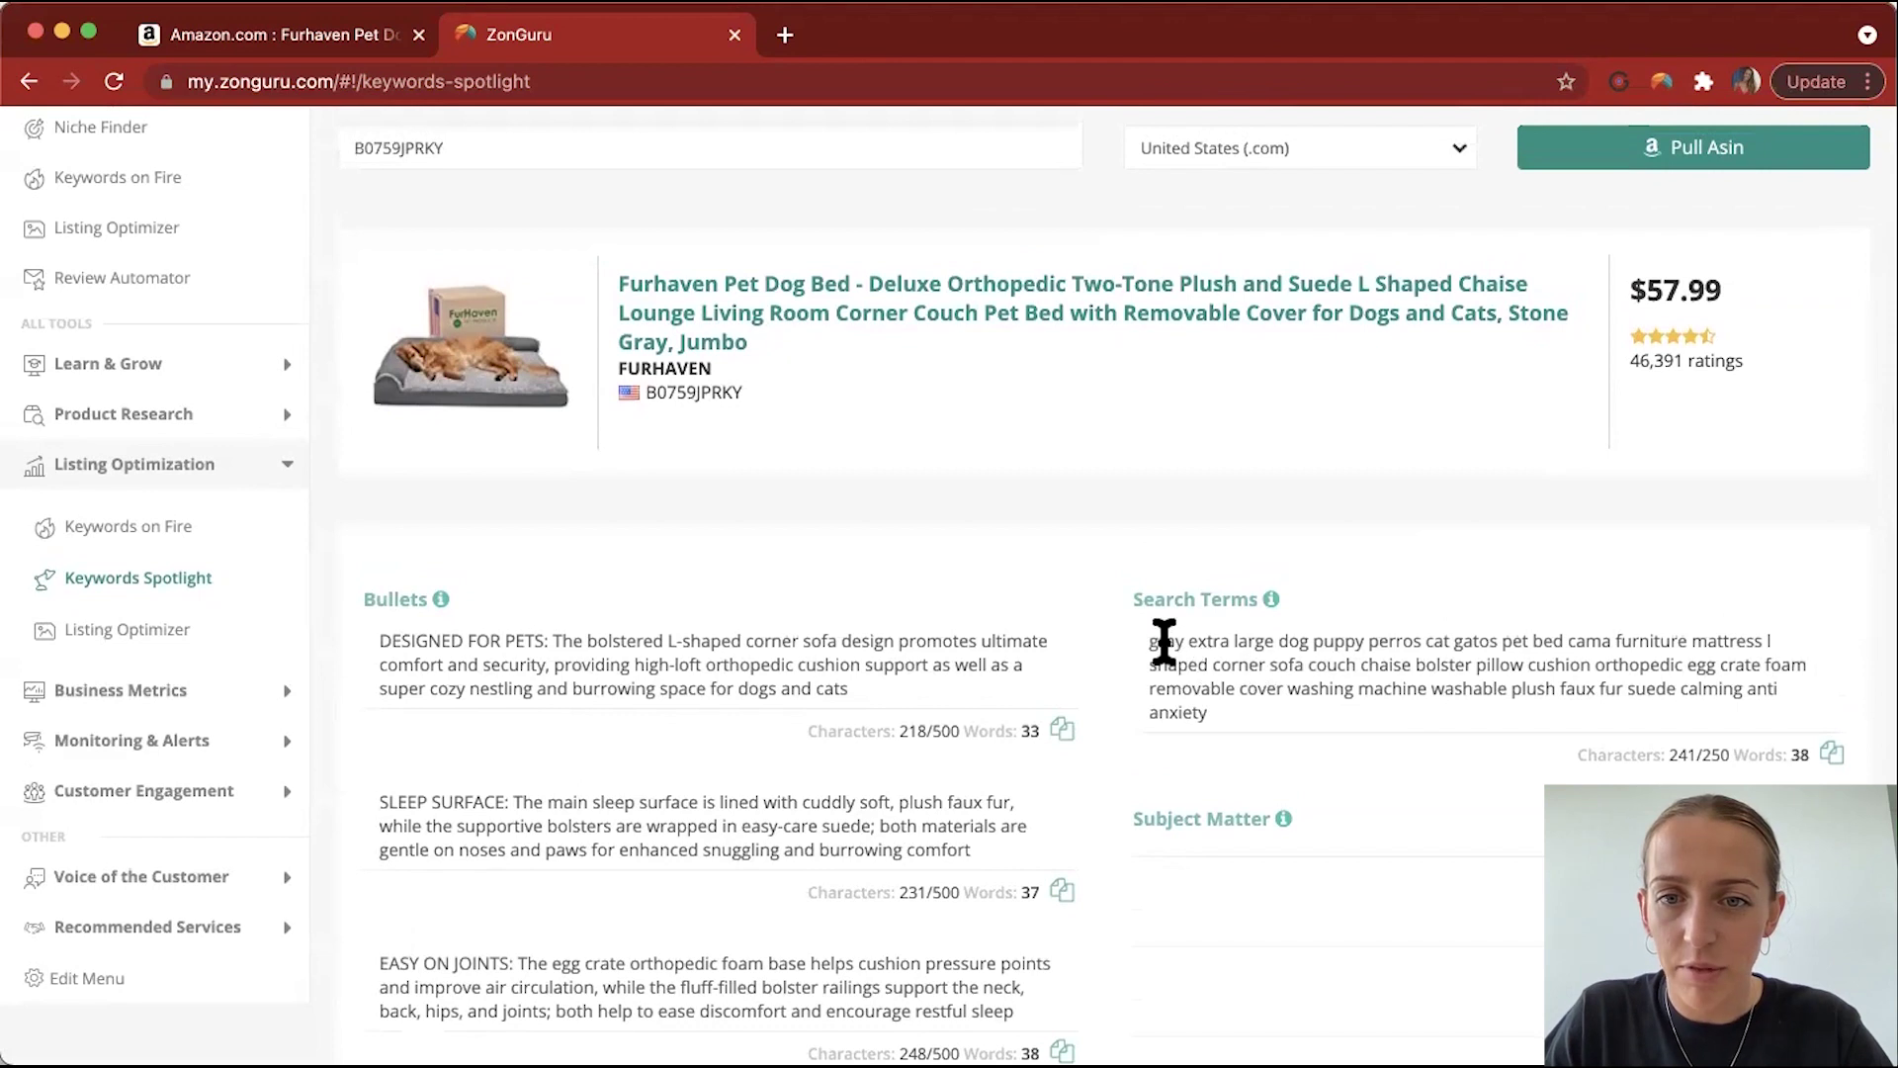